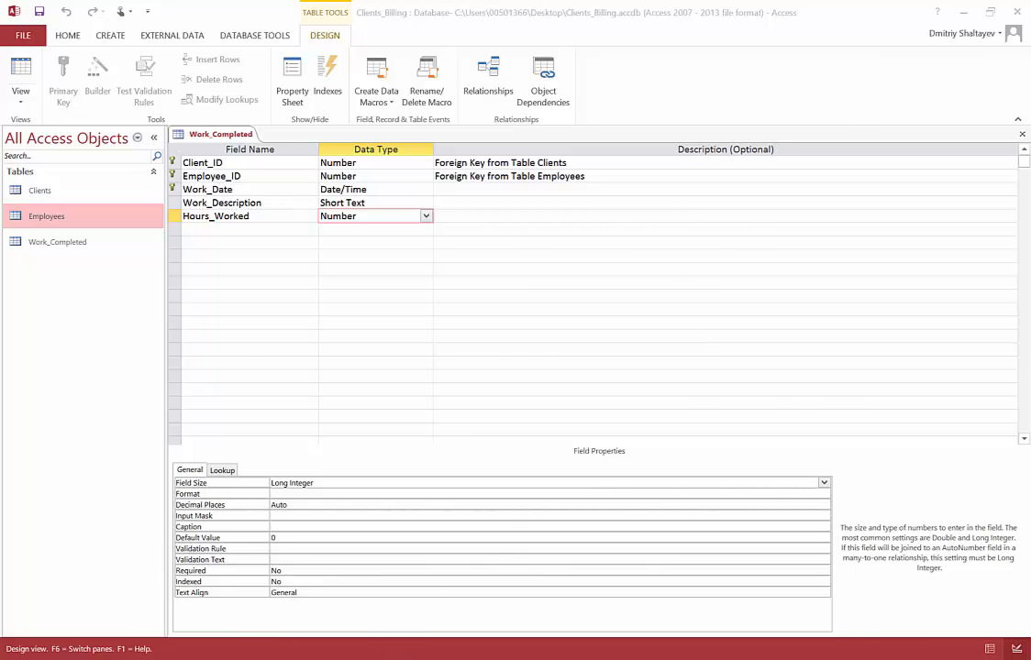
Review the table relationships and Work_Completed's key fields in the Word document, and return to the Access table design
click(381, 659)
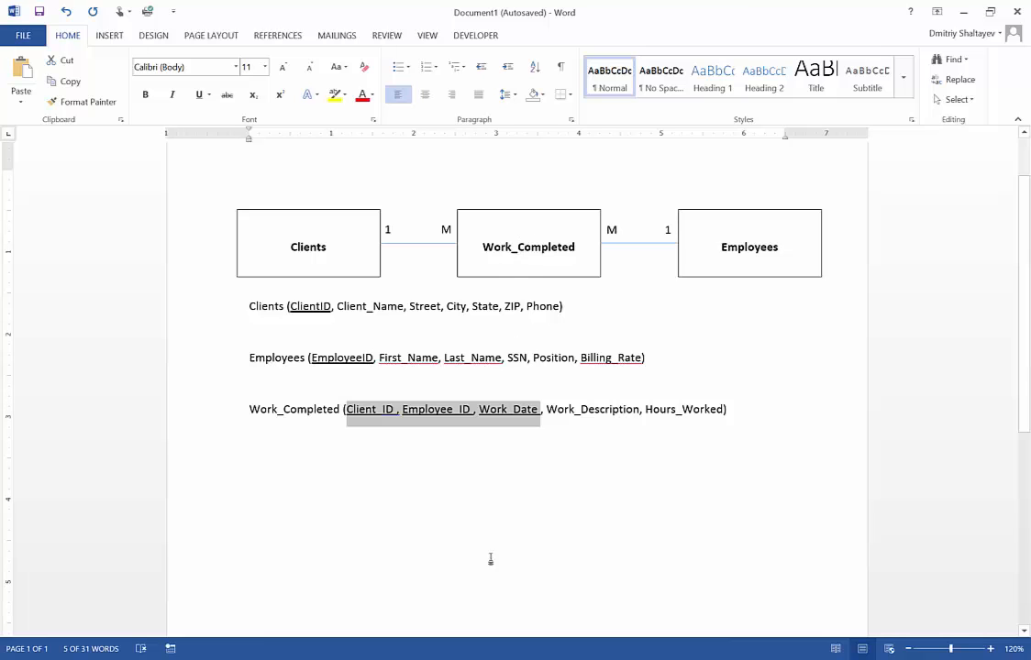
click(412, 596)
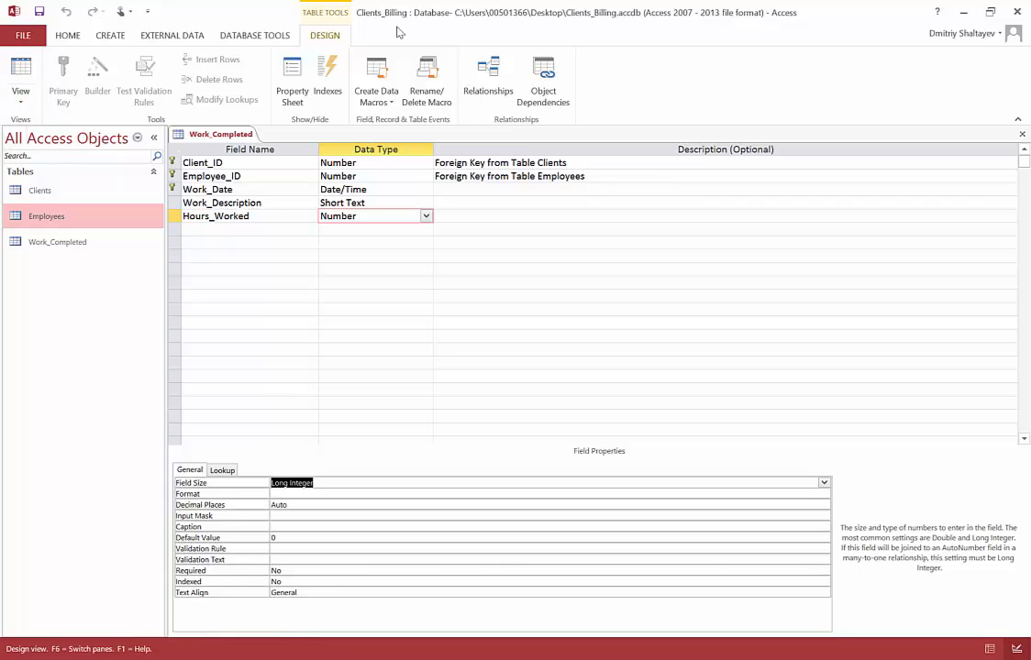
Show the Work_Completed table in Datasheet View and set the first record's Work_Date to 9/12/2016
click(20, 101)
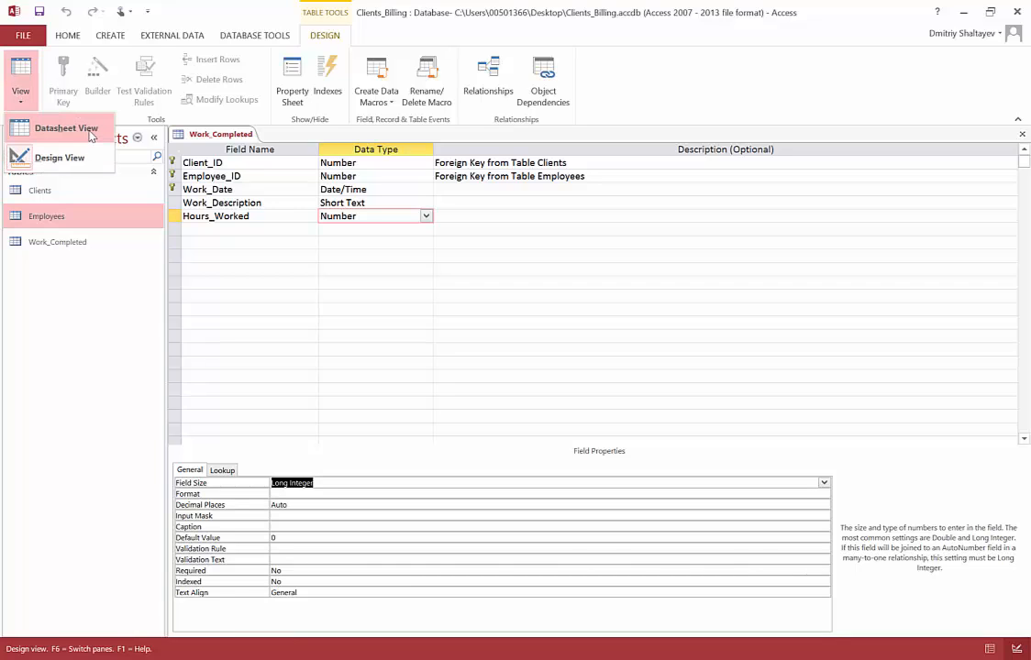
click(90, 131)
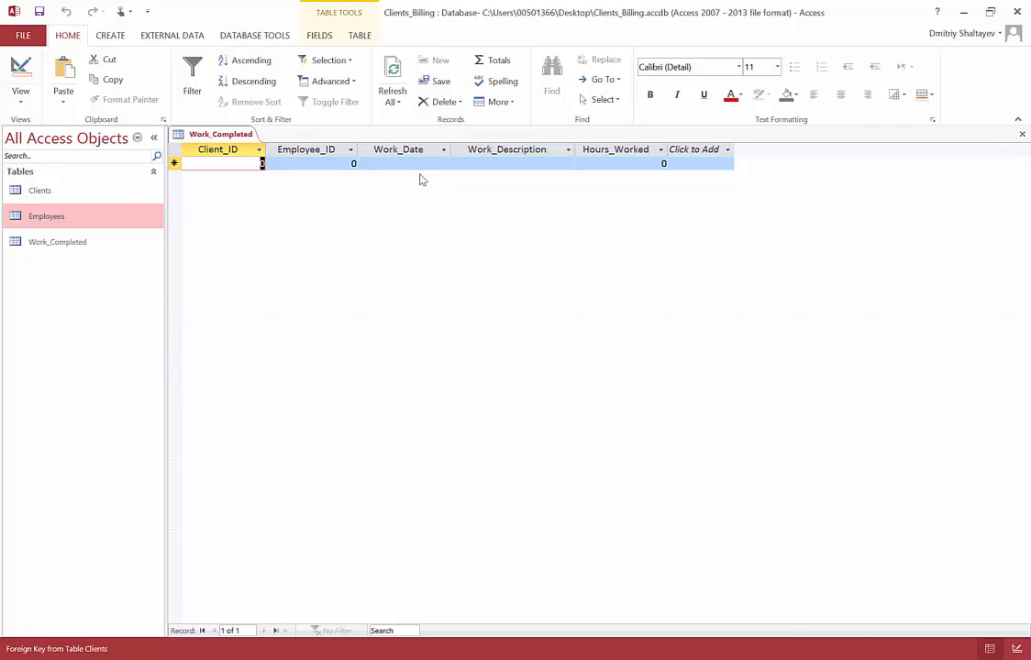
click(415, 163)
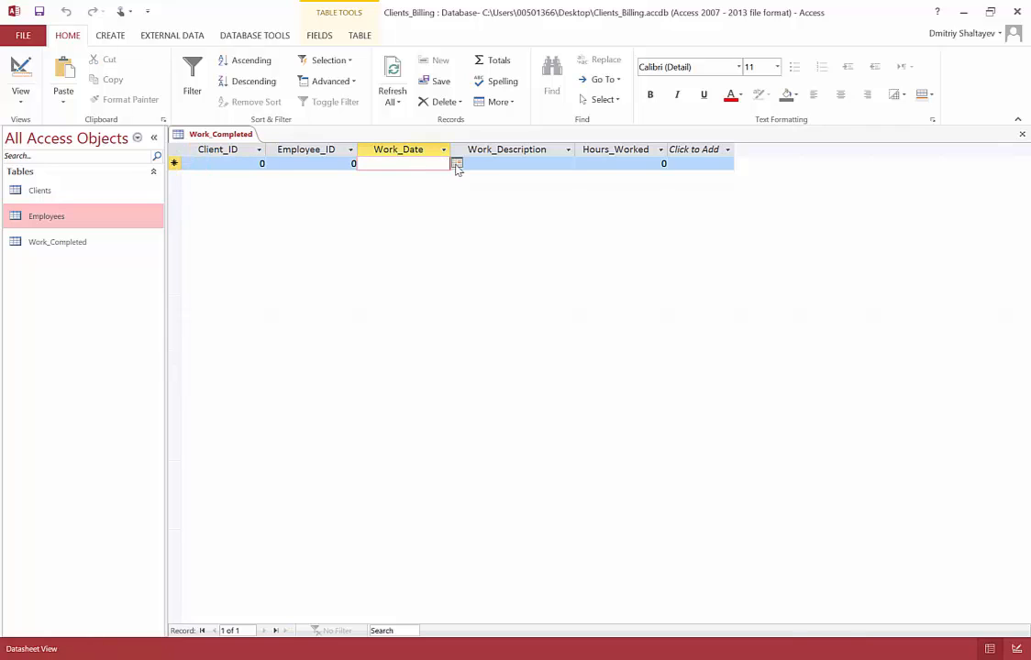
click(457, 164)
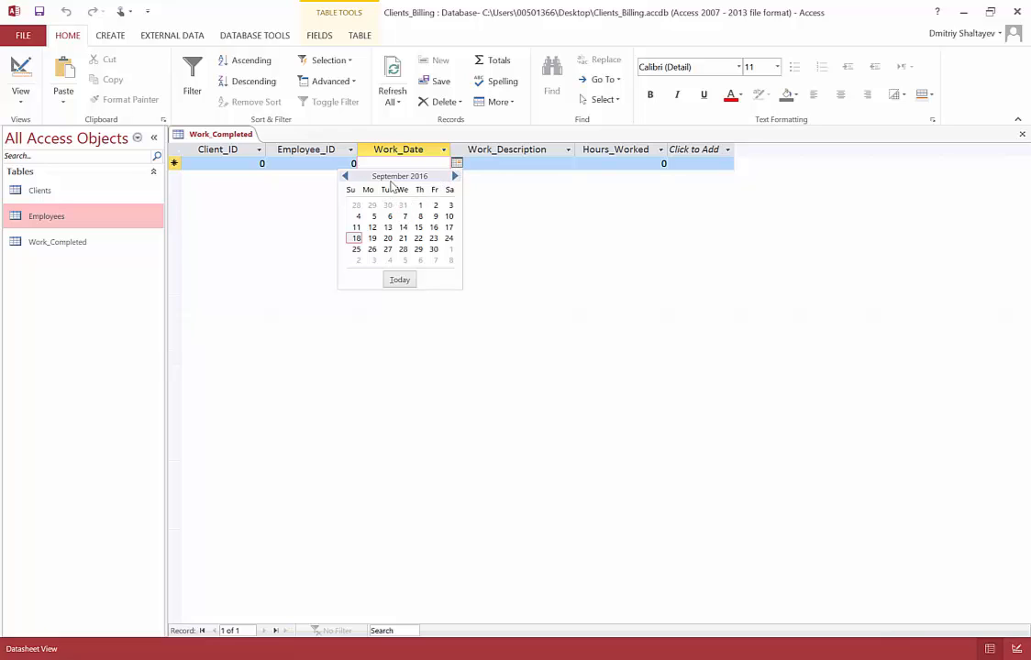
click(372, 227)
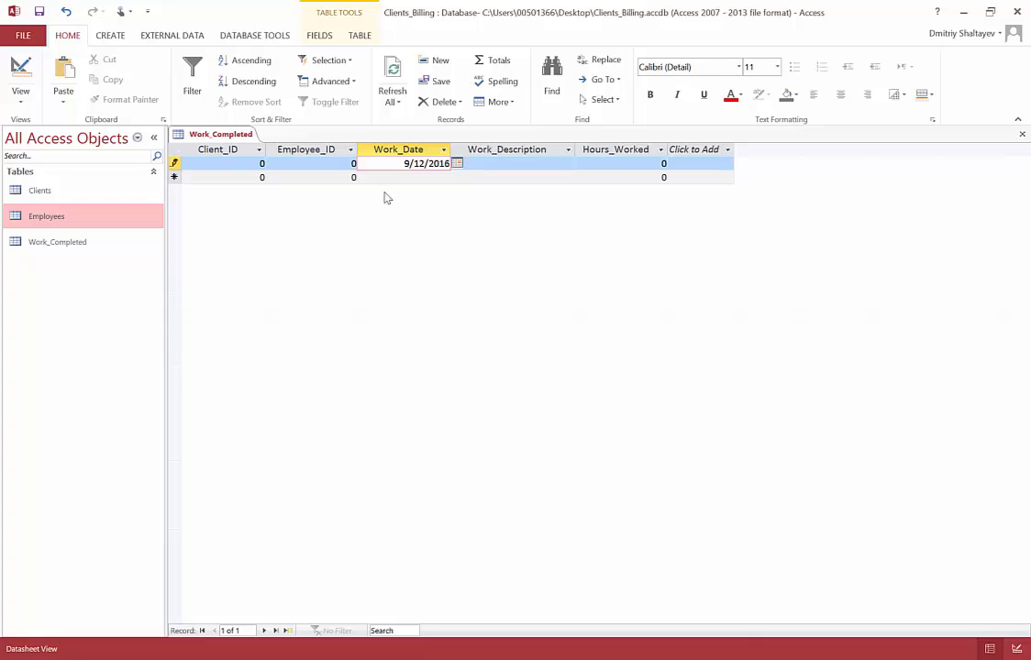
Set both Employee_ID and Client_ID to 1 in the first Work_Completed record
click(256, 163)
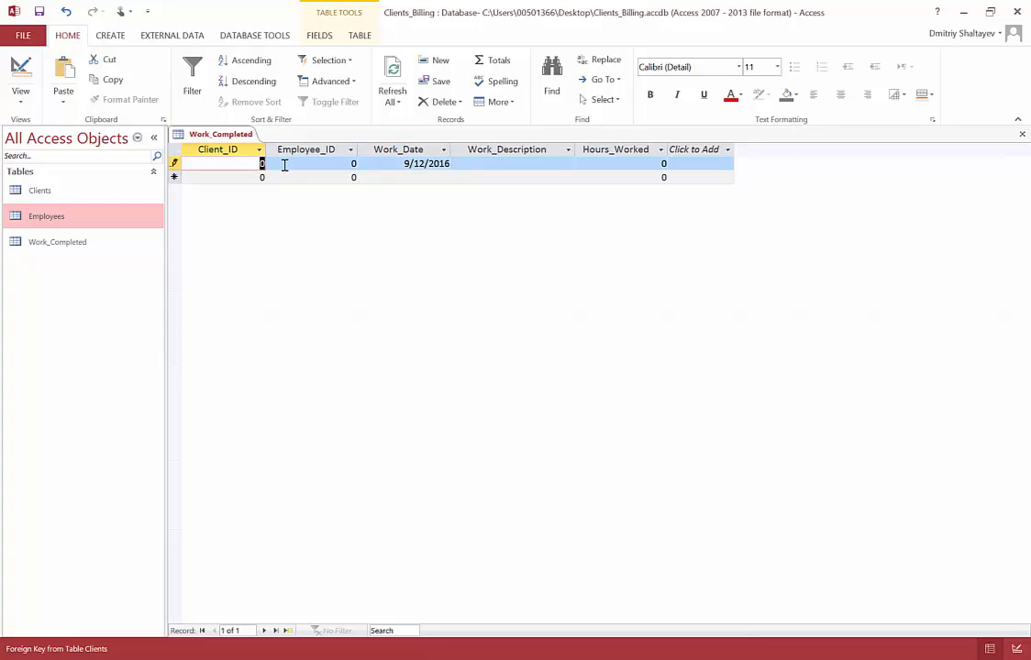
drag(349, 163, 369, 163)
text(1)
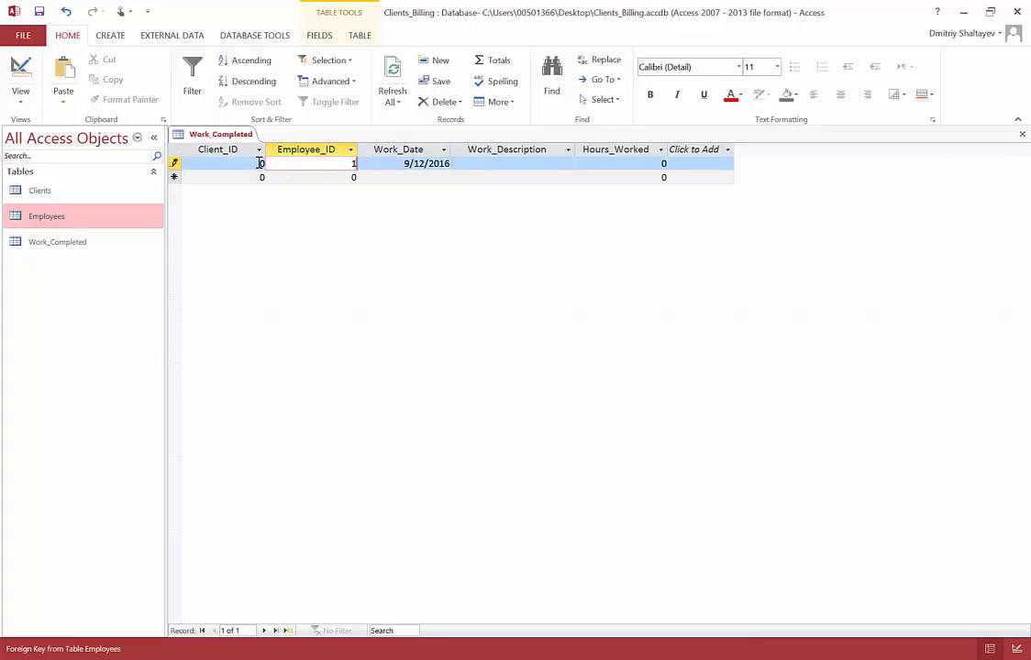
drag(258, 163, 269, 164)
text(1)
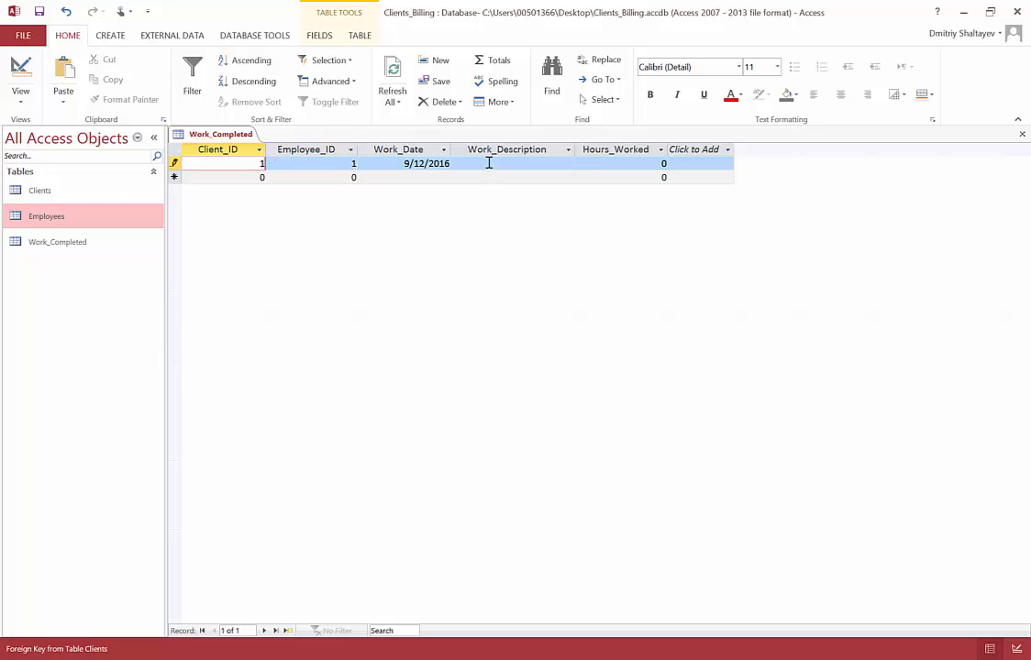
Enter "Database Design" as the first record's Work_Description and select its Hours_Worked value
click(488, 164)
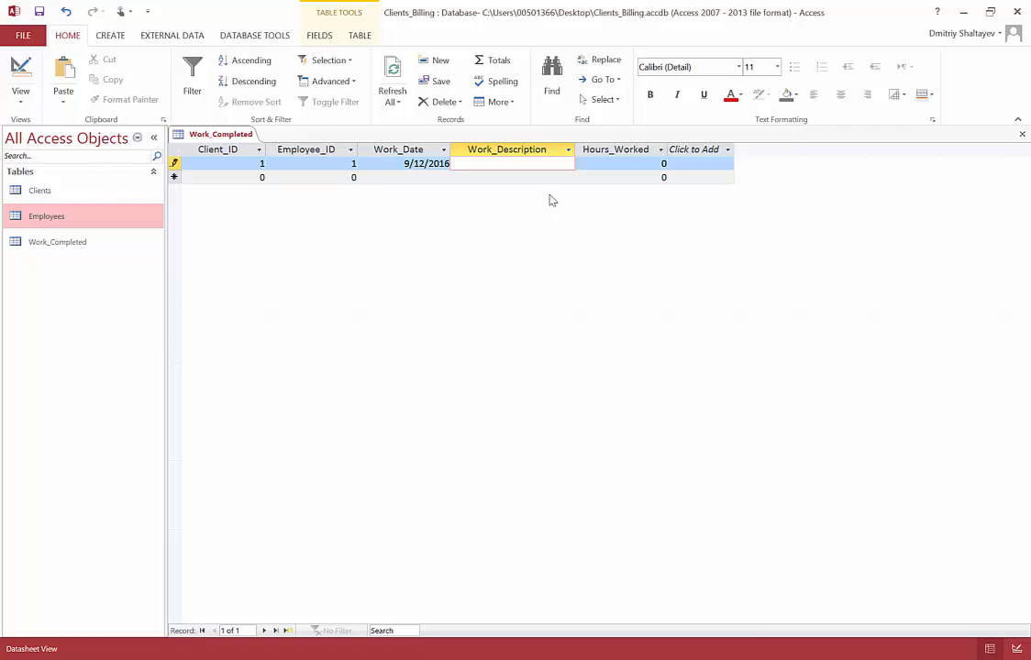
text(Database Design)
double_click(665, 165)
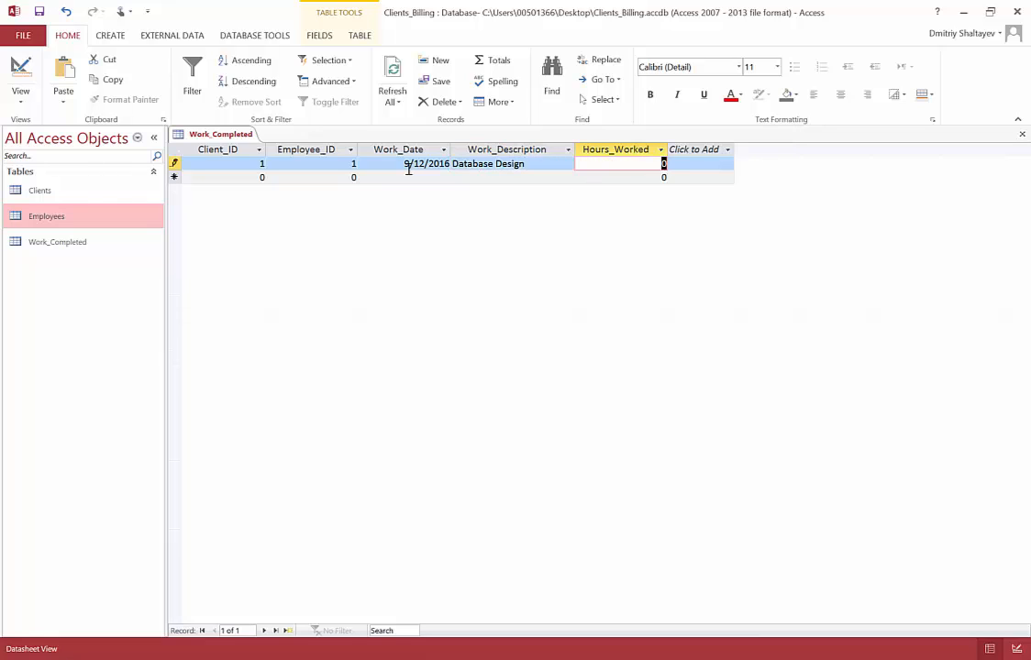
Look up the employee and client IDs in the Employees and Clients tables, closing each table after viewing it
double_click(64, 223)
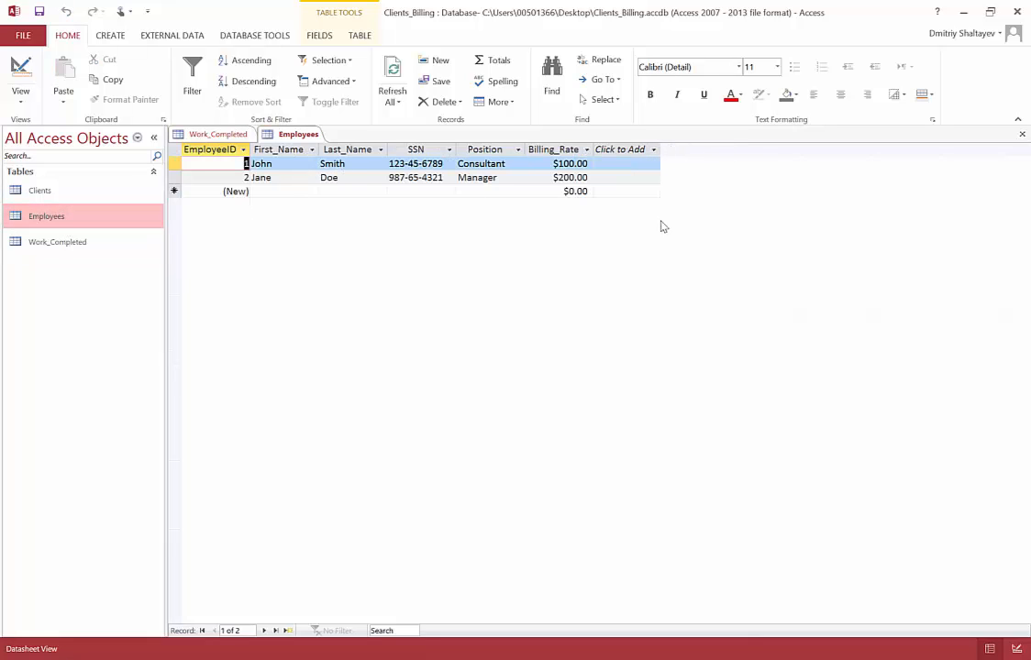
click(1022, 136)
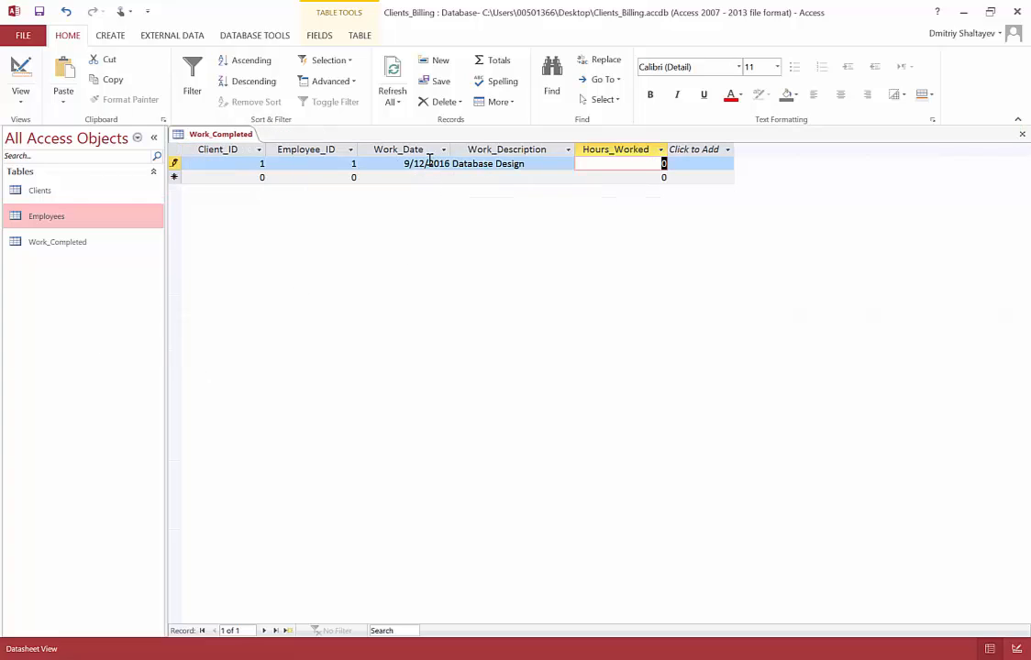
double_click(64, 194)
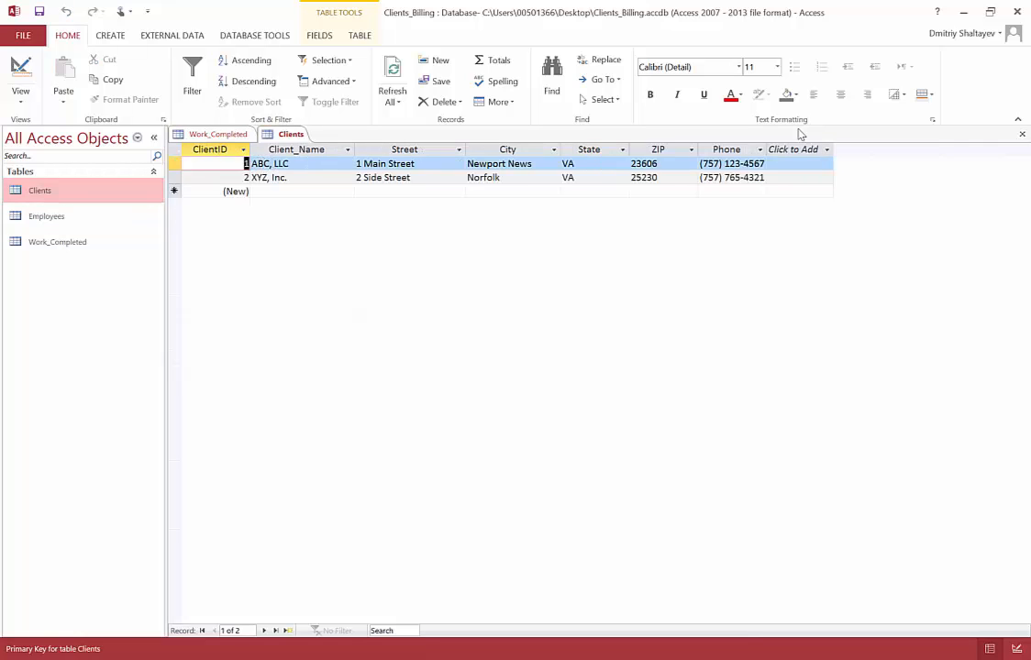
click(1023, 135)
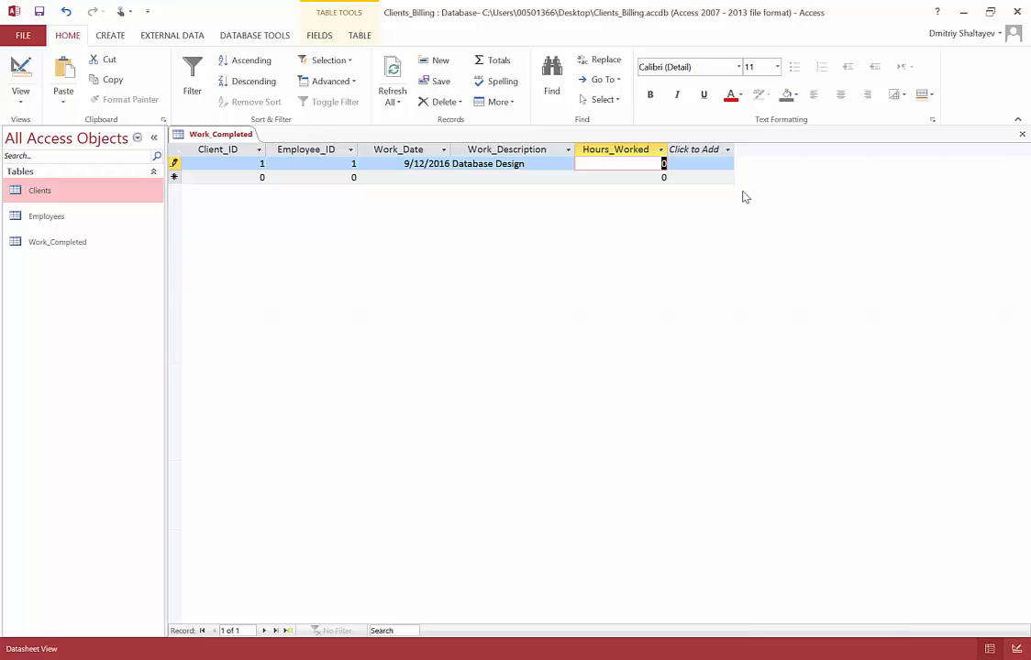
Set Hours_Worked to 8 in the first Work_Completed record and complete the record
text(8)
key(Tab)
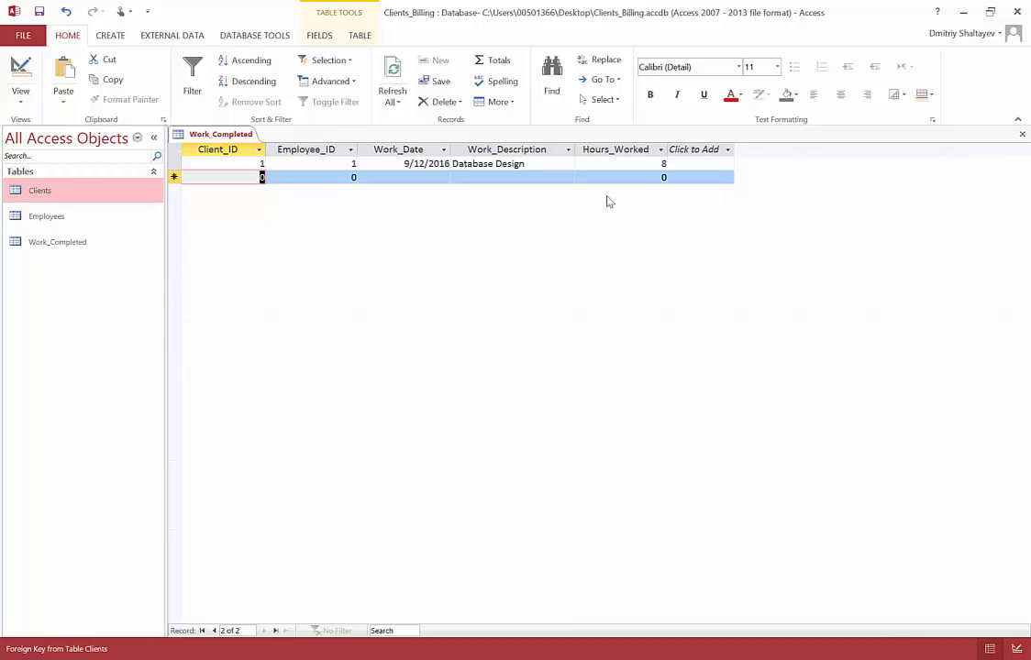
Open the calendar for the first record's Work_Date and close it without choosing a date
click(425, 166)
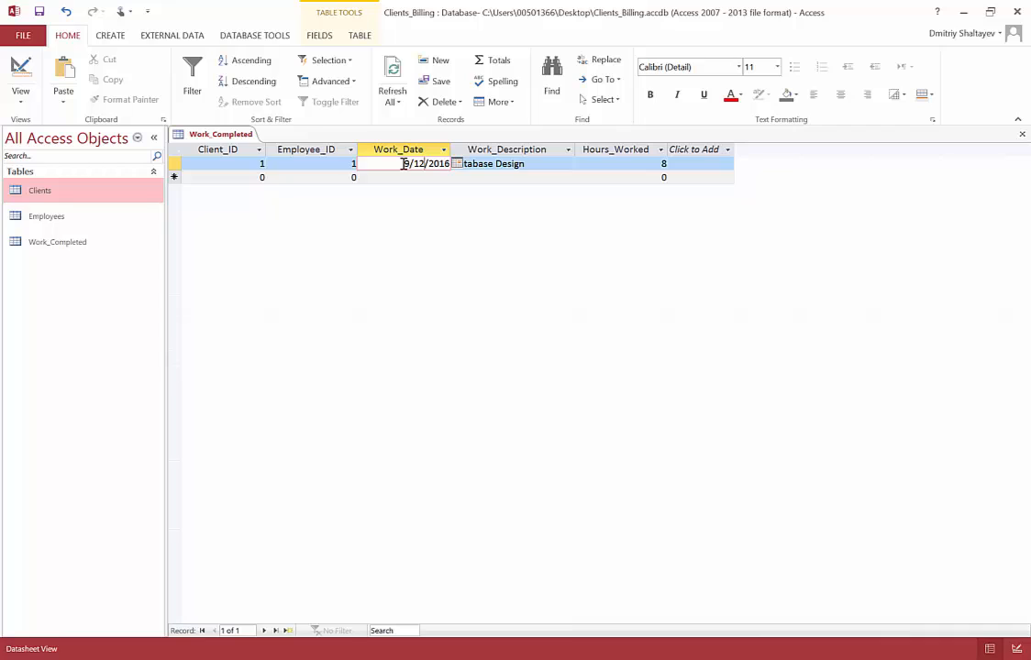
click(457, 164)
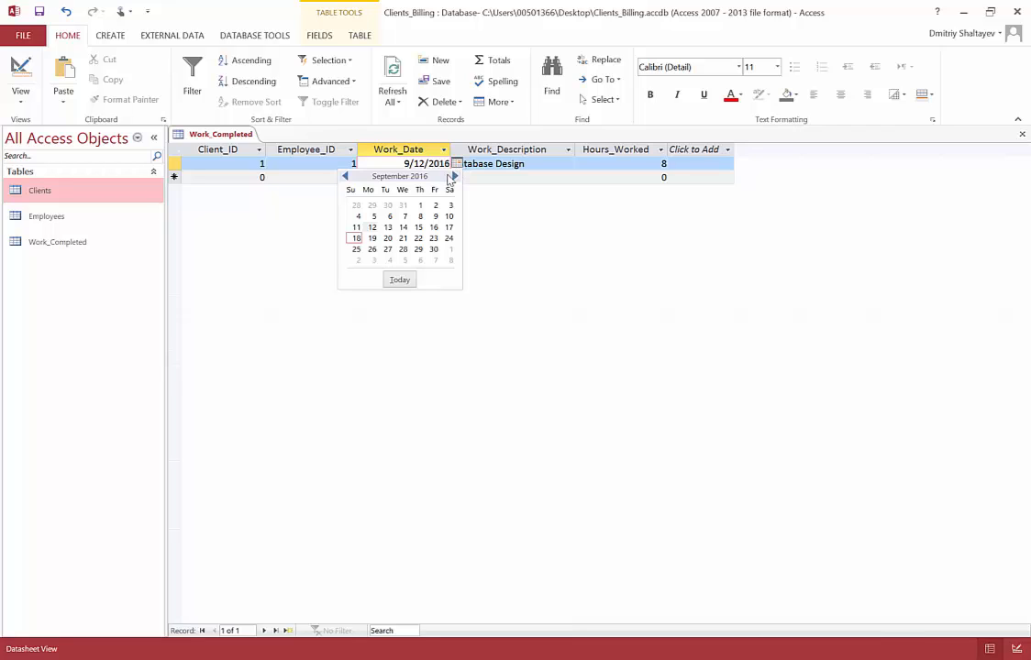
click(303, 211)
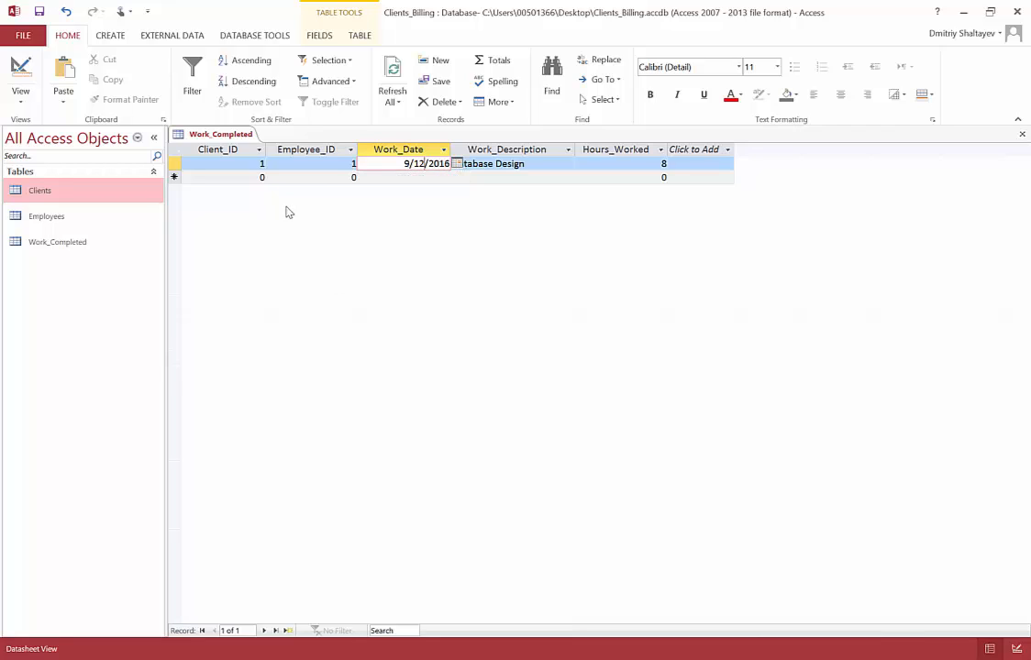
Inspect the Work_Date field's data type in the table's Design View and return to Datasheet View
click(15, 98)
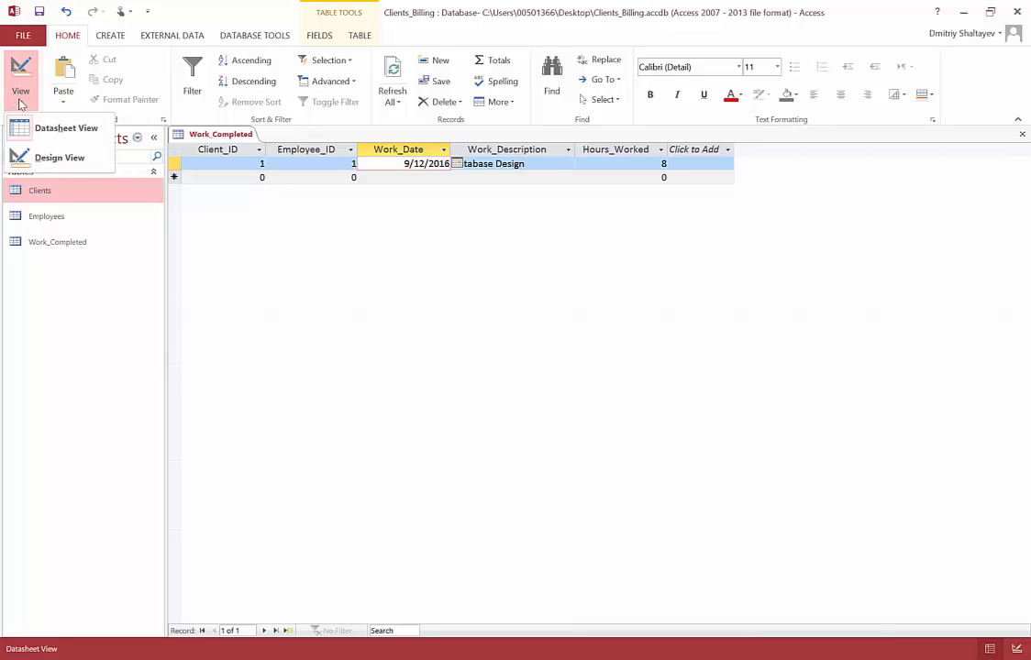
click(64, 167)
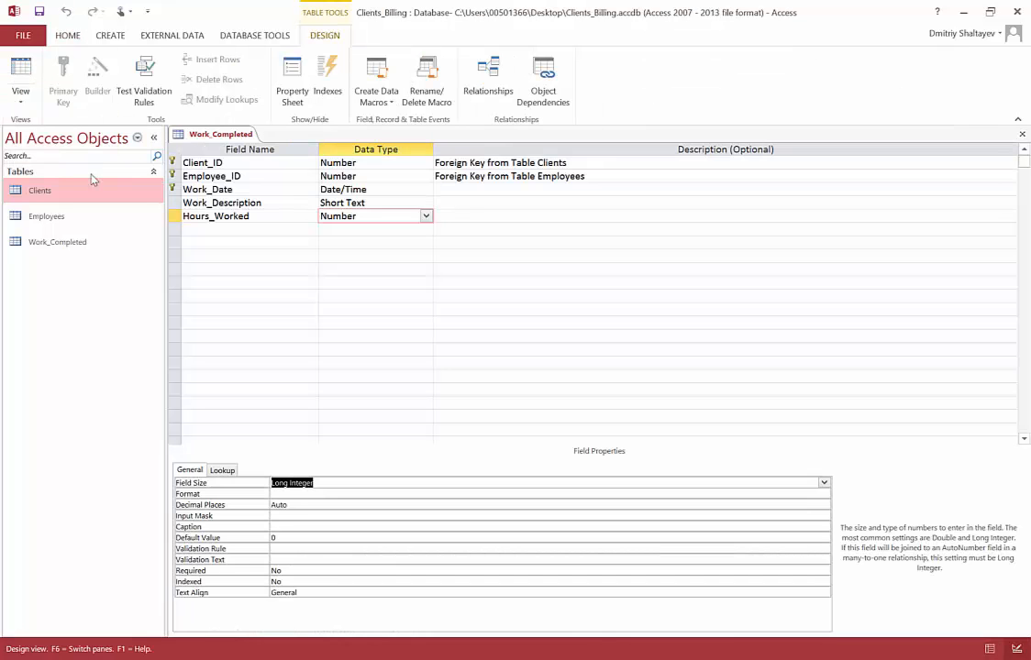
click(394, 191)
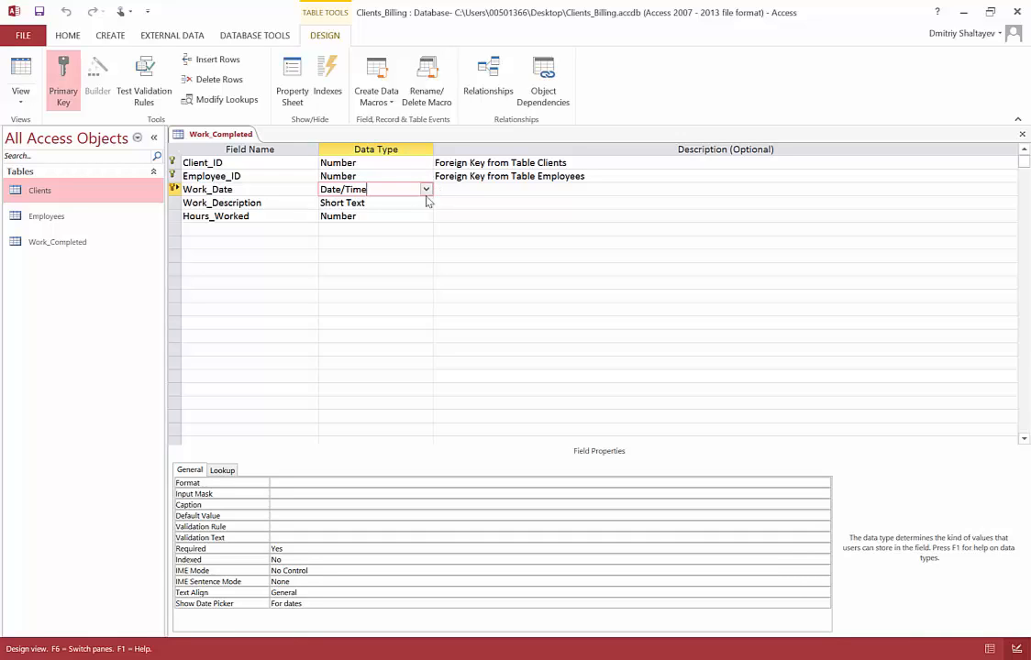
click(21, 81)
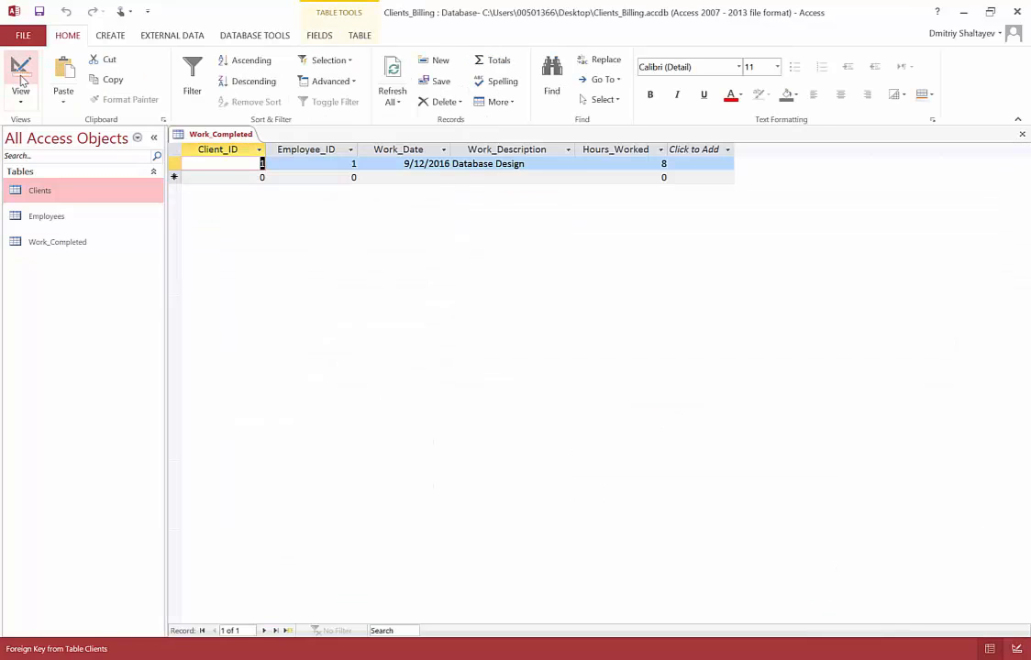
Start a second Work_Completed record by choosing 9/12/2016 as its Work_Date
click(437, 177)
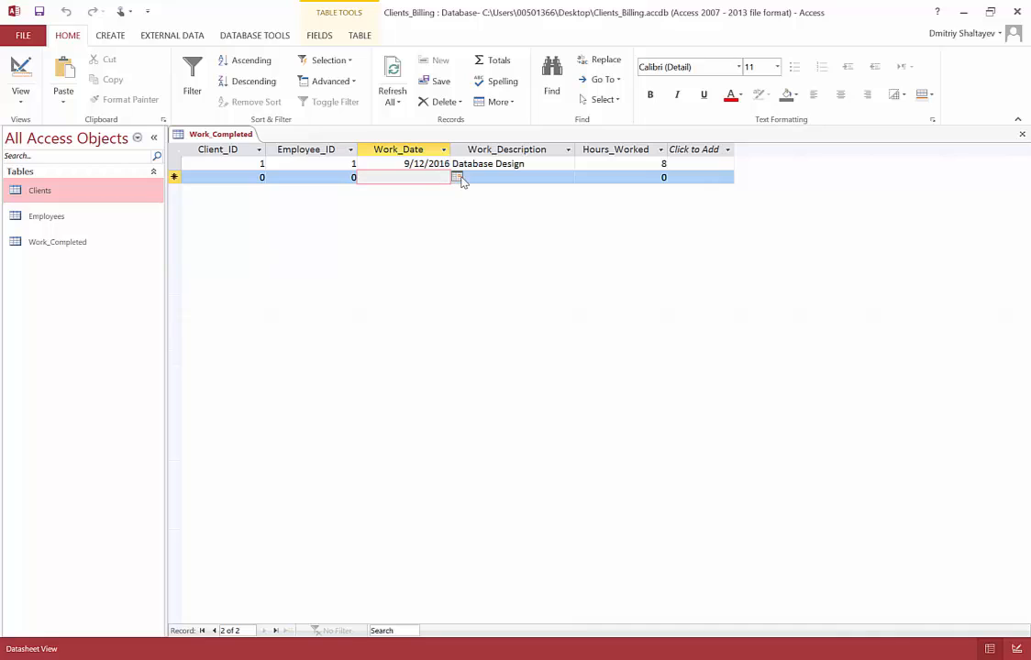
click(457, 178)
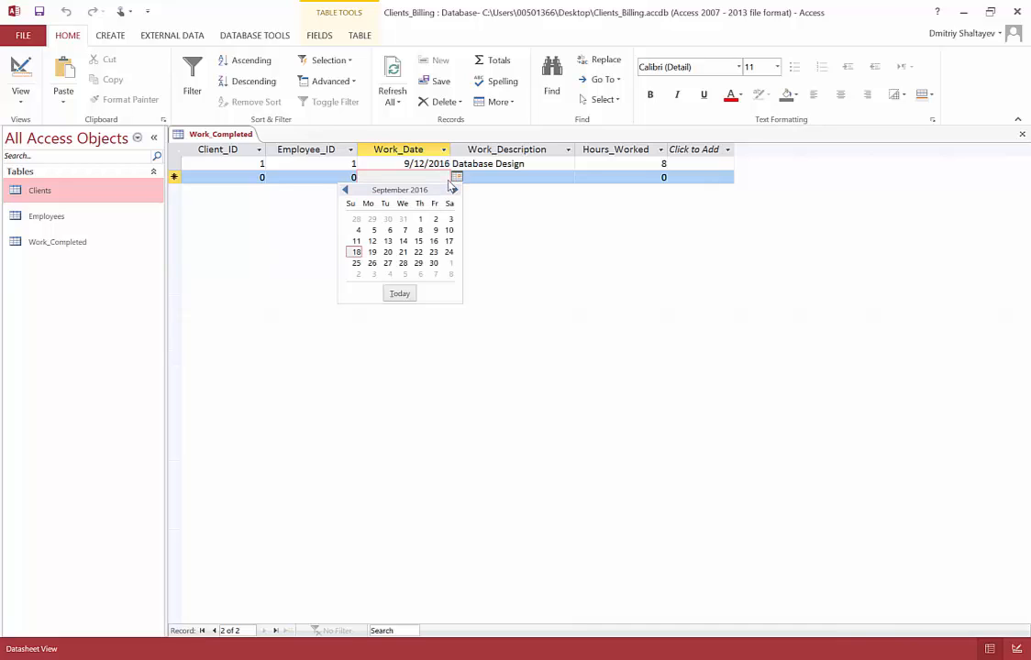
click(411, 166)
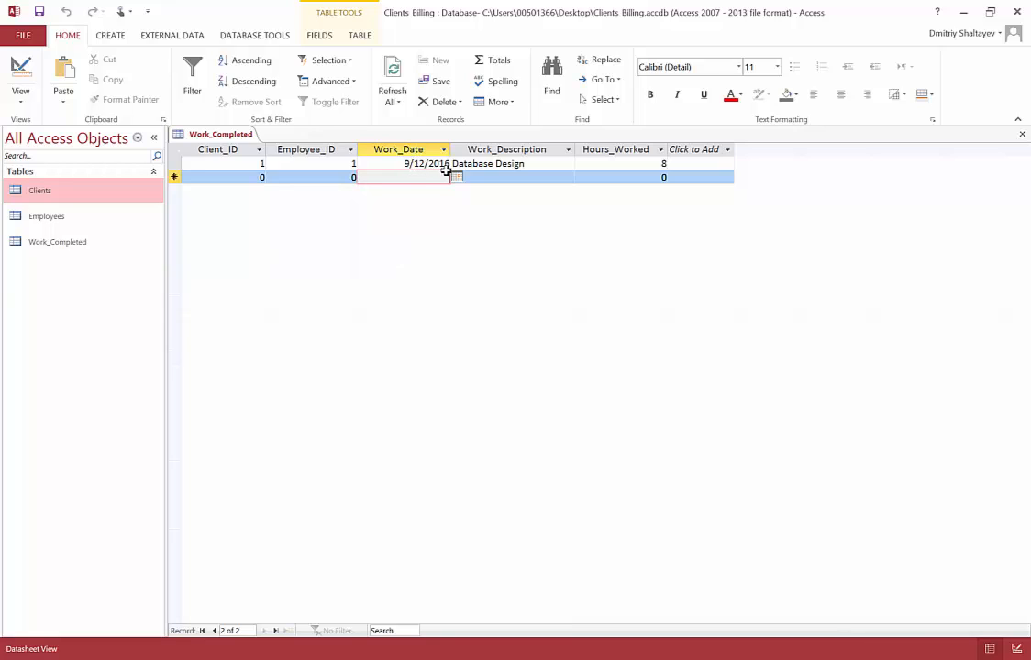
click(251, 177)
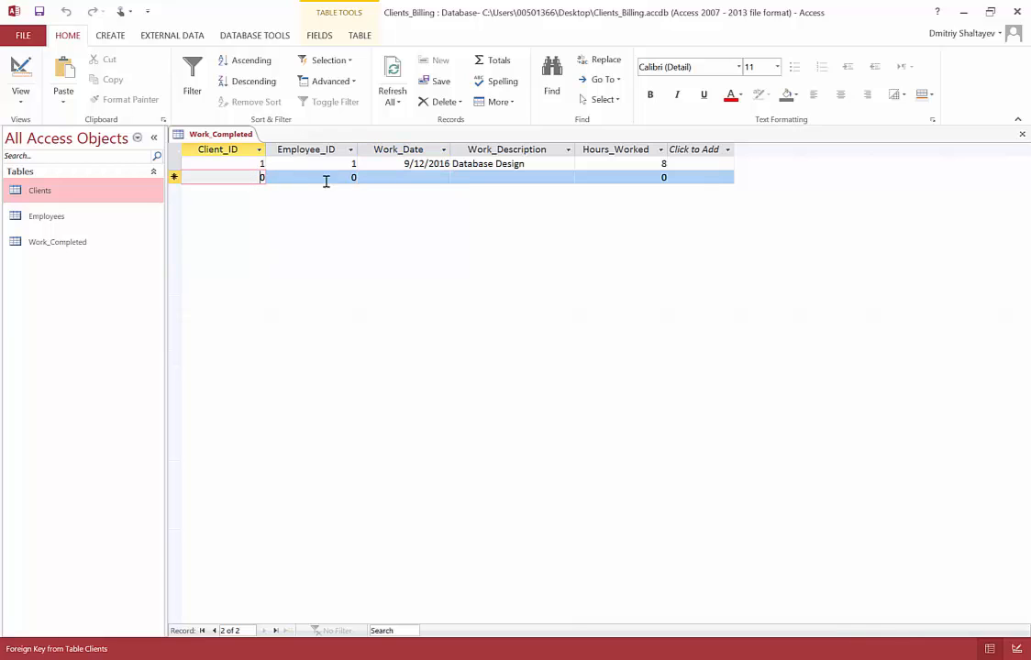
click(429, 174)
click(458, 177)
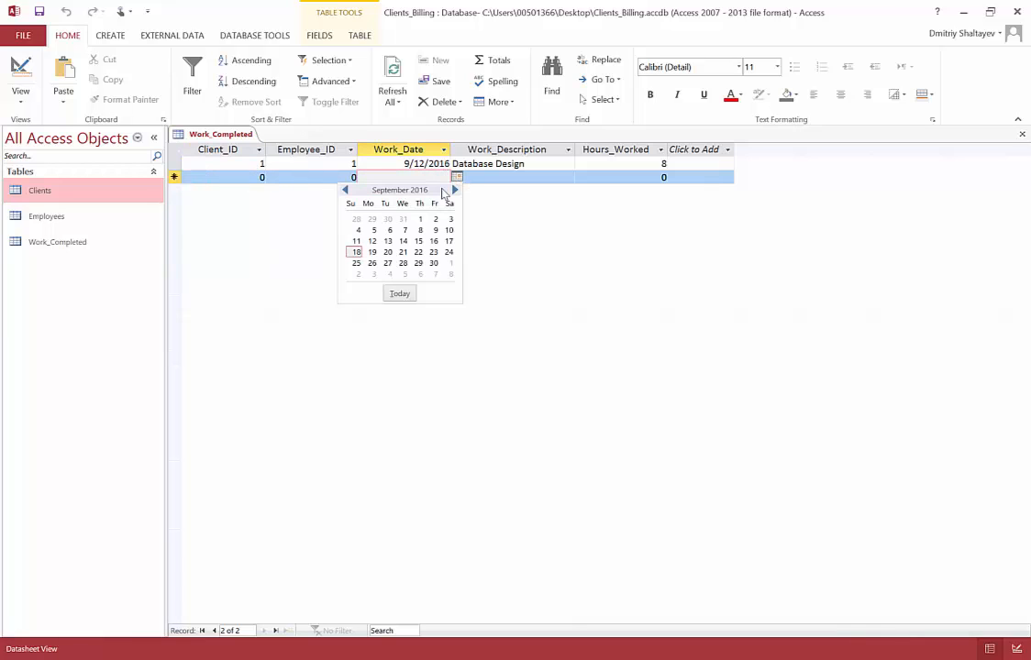
click(371, 239)
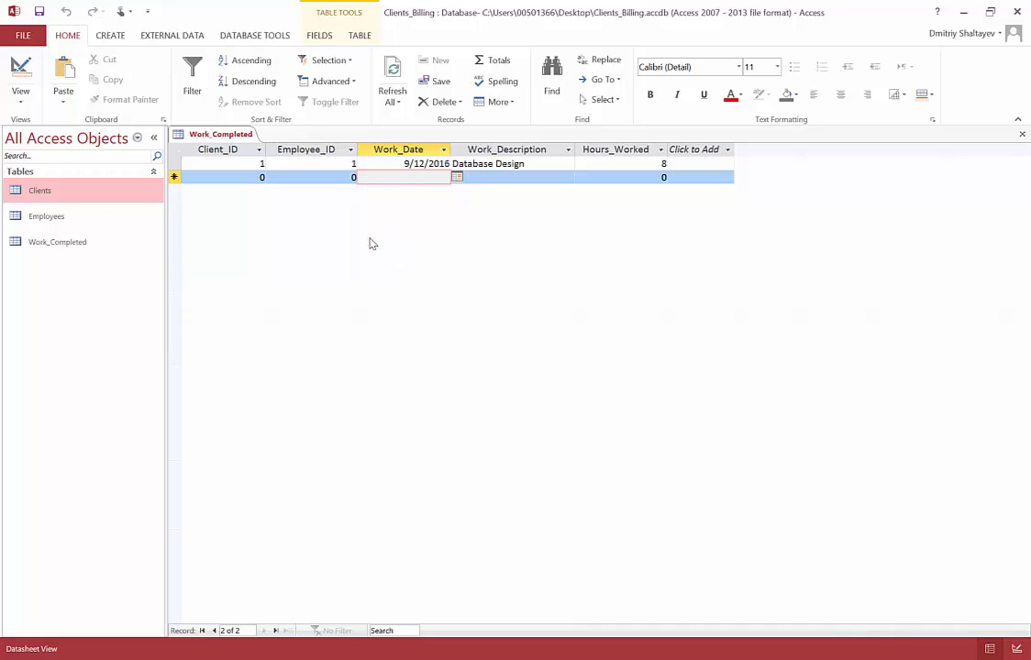
Set Client_ID to 1 and Employee_ID to 2 in the second Work_Completed record
double_click(260, 177)
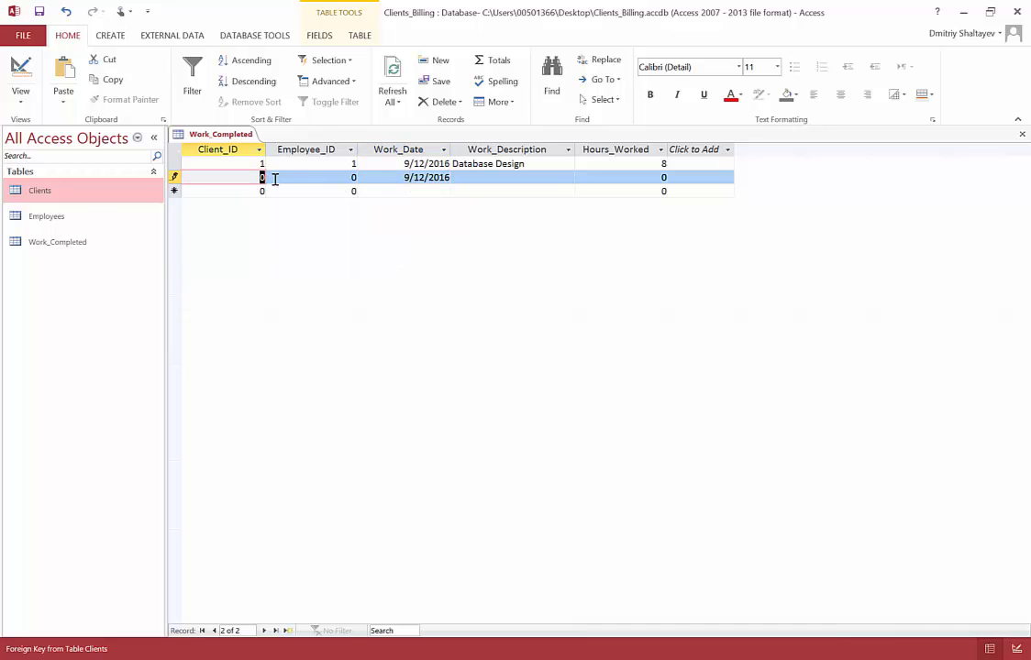
text(1)
click(339, 177)
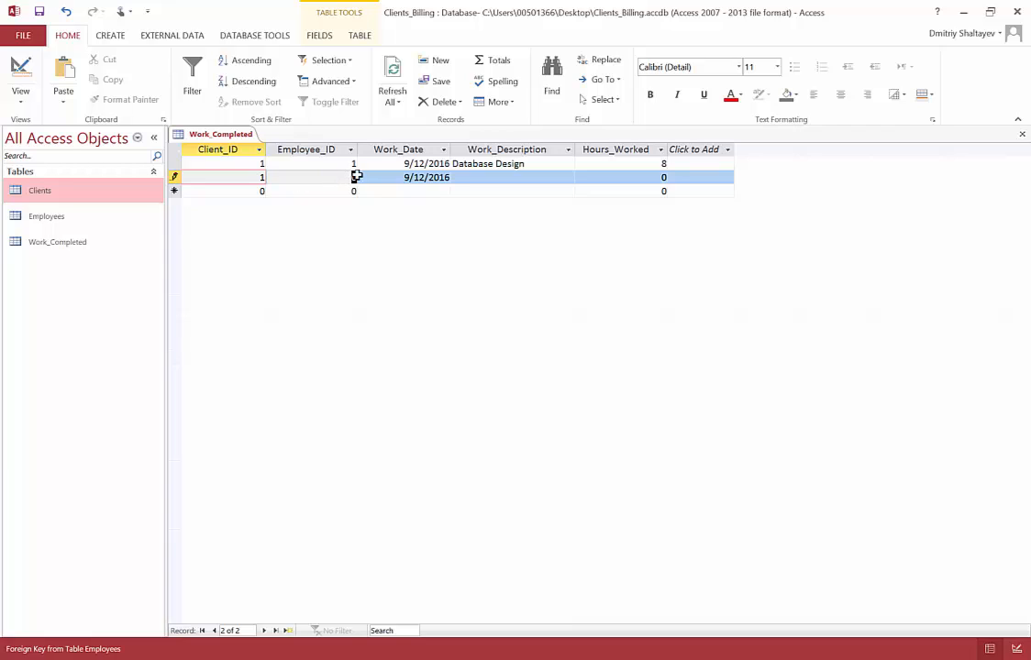
double_click(354, 177)
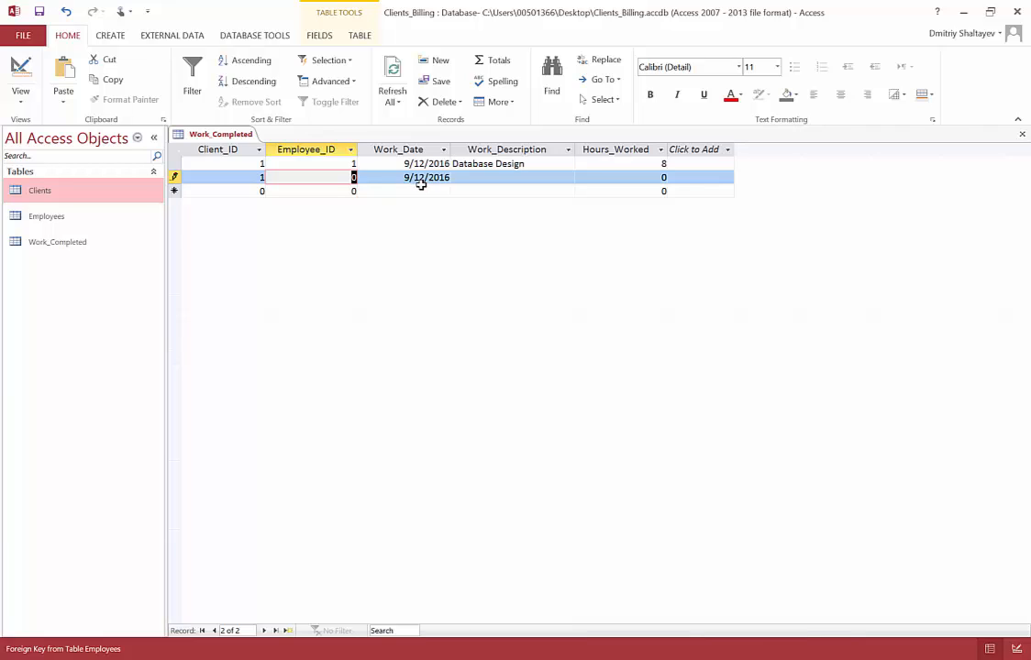
text(2)
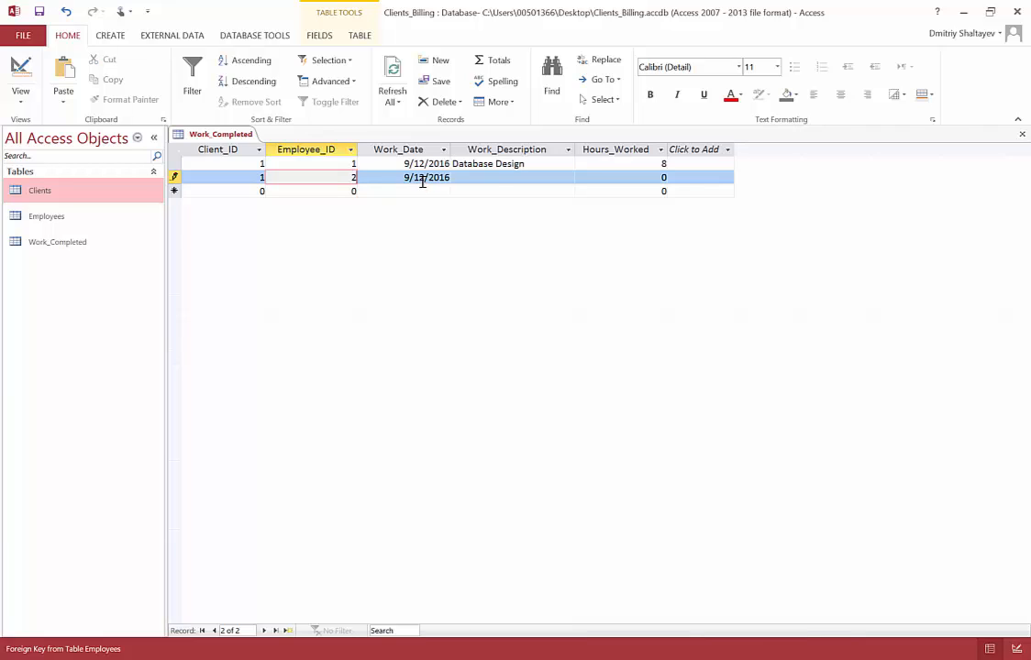
Enter Contract Negotiation as the Work_Description and 5.5 as the Hours_Worked in the second Work_Completed record
click(503, 177)
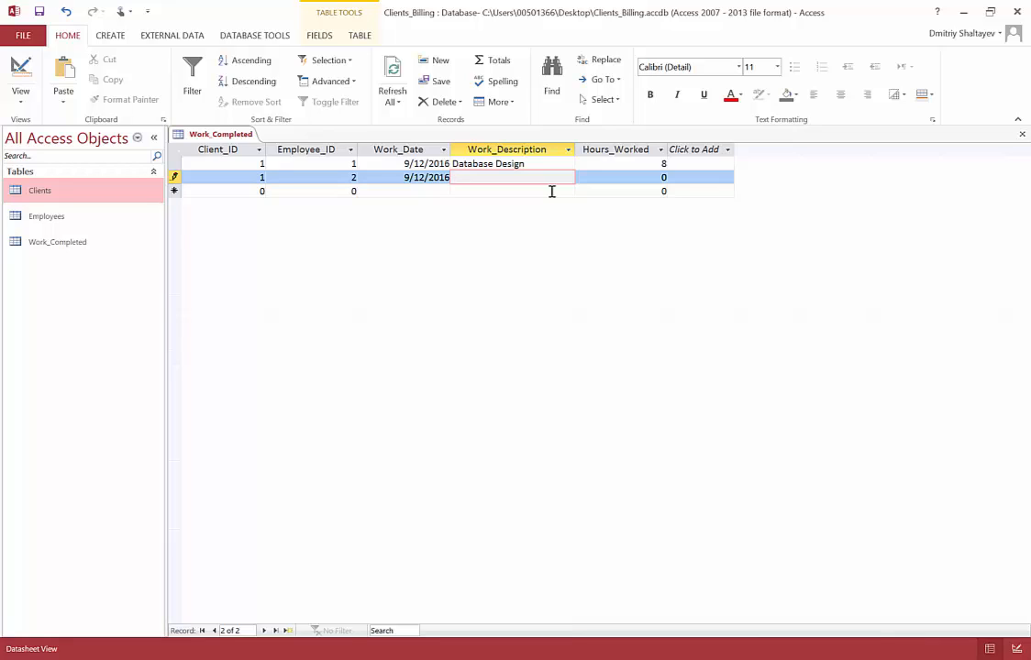
text(Contract Negotiation)
click(663, 177)
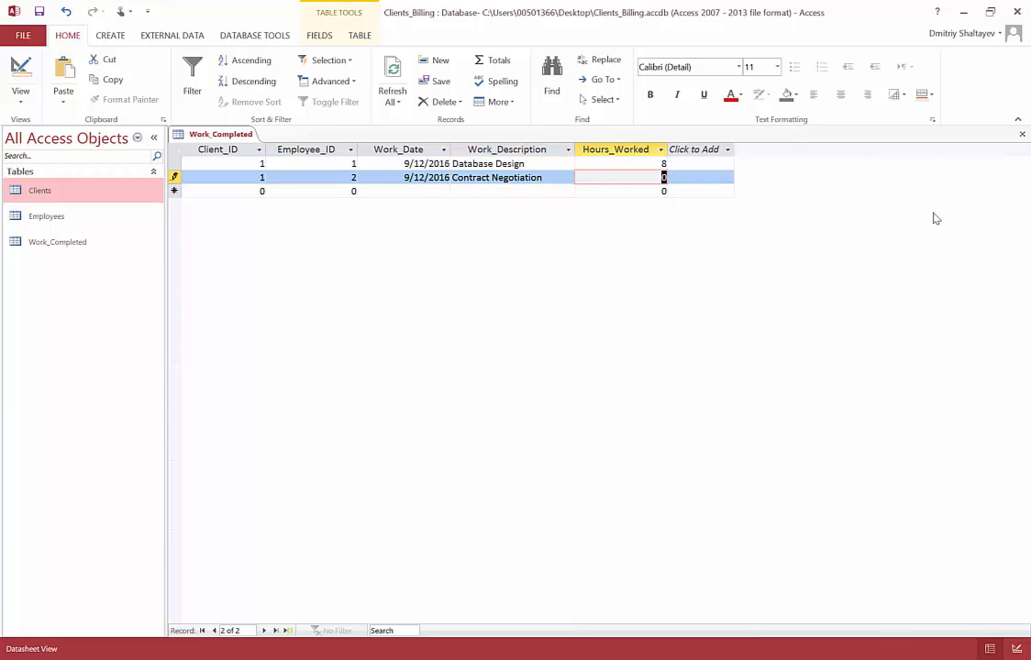
text(5.5)
key(Tab)
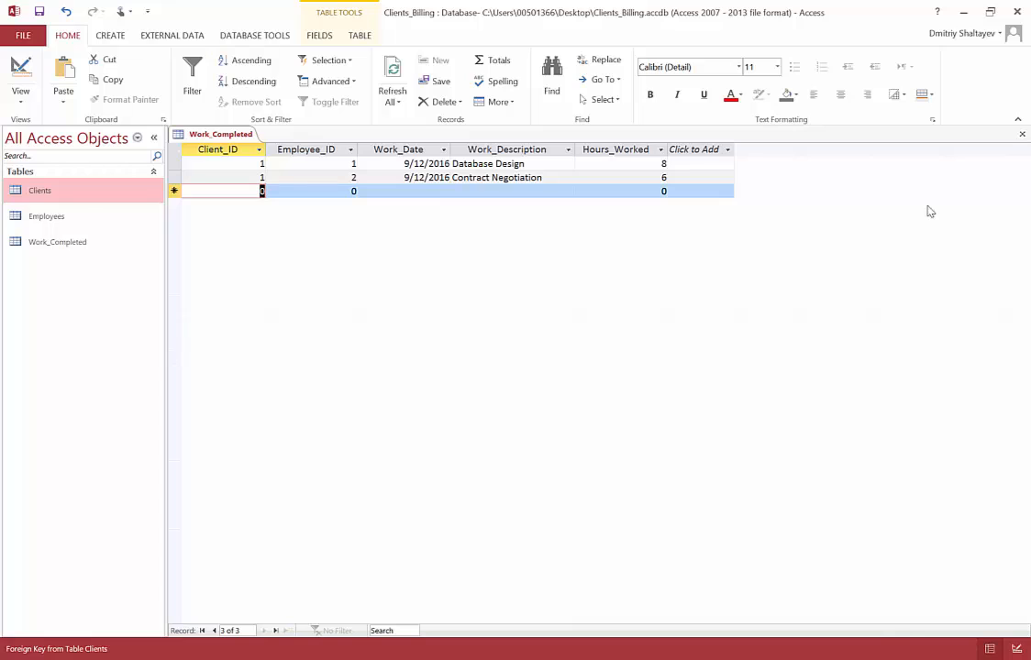
Try to change the second record's Hours_Worked to 5.4
double_click(662, 177)
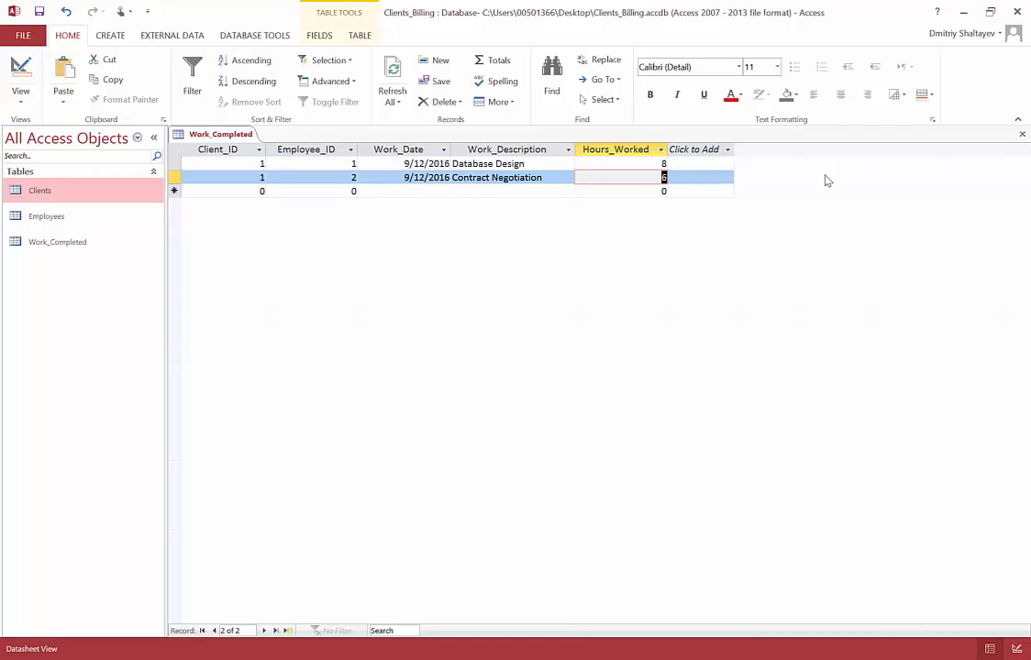
text(5.4)
key(Tab)
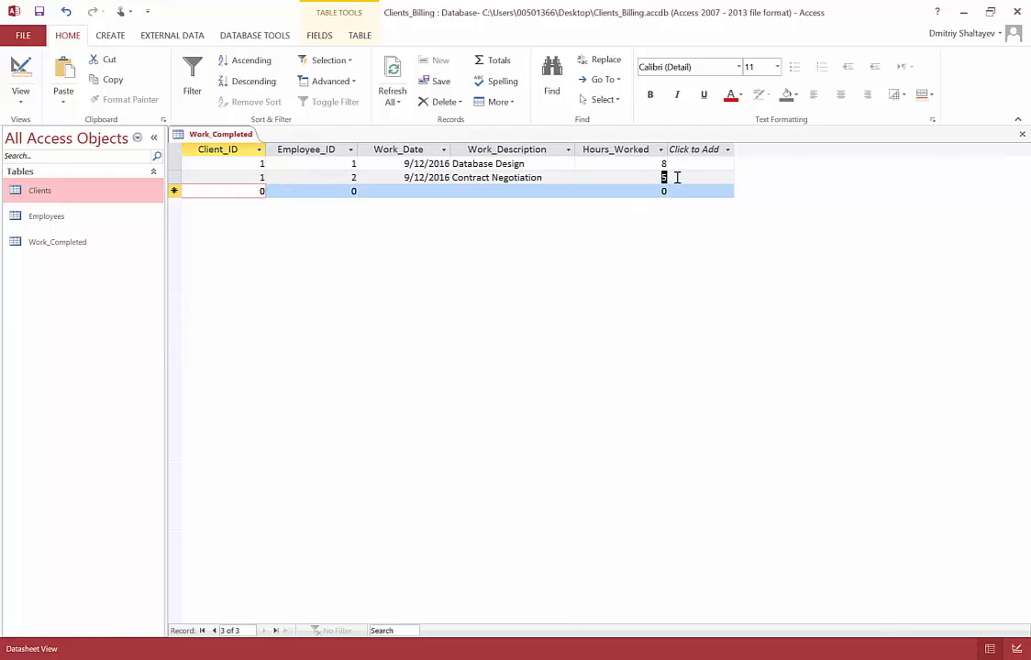
double_click(669, 177)
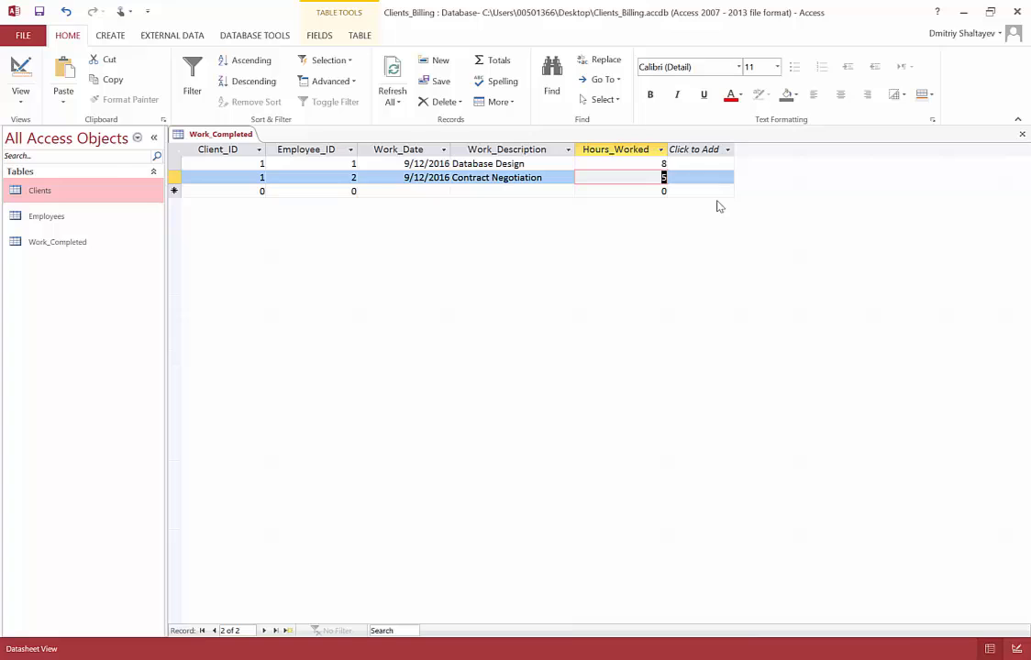
In the table's Design View, set the Hours_Worked field size to Double and save the table
click(26, 103)
click(60, 158)
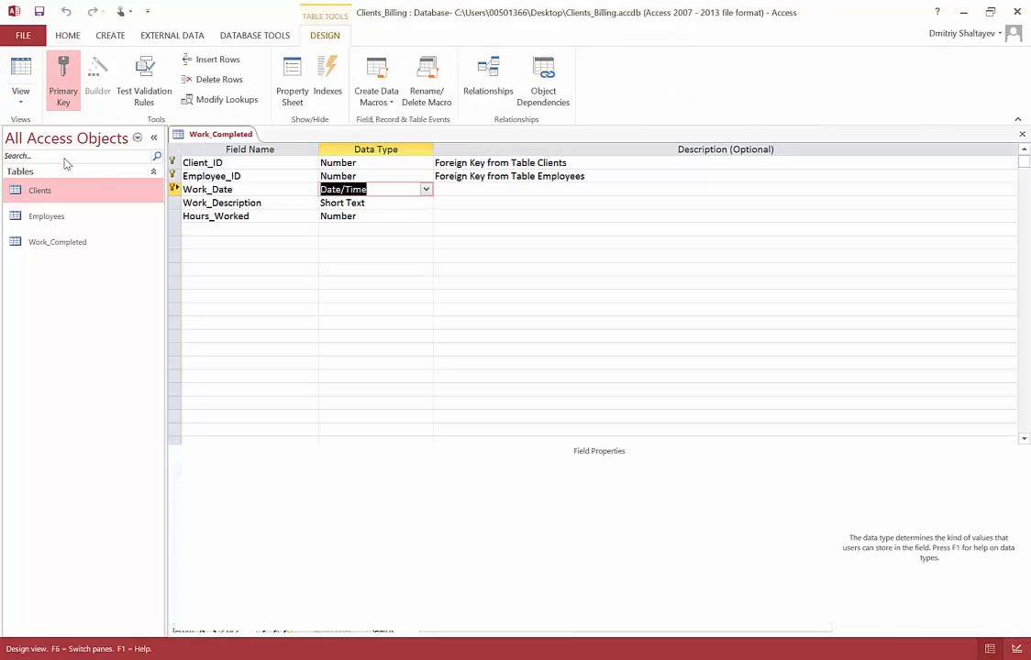
click(381, 216)
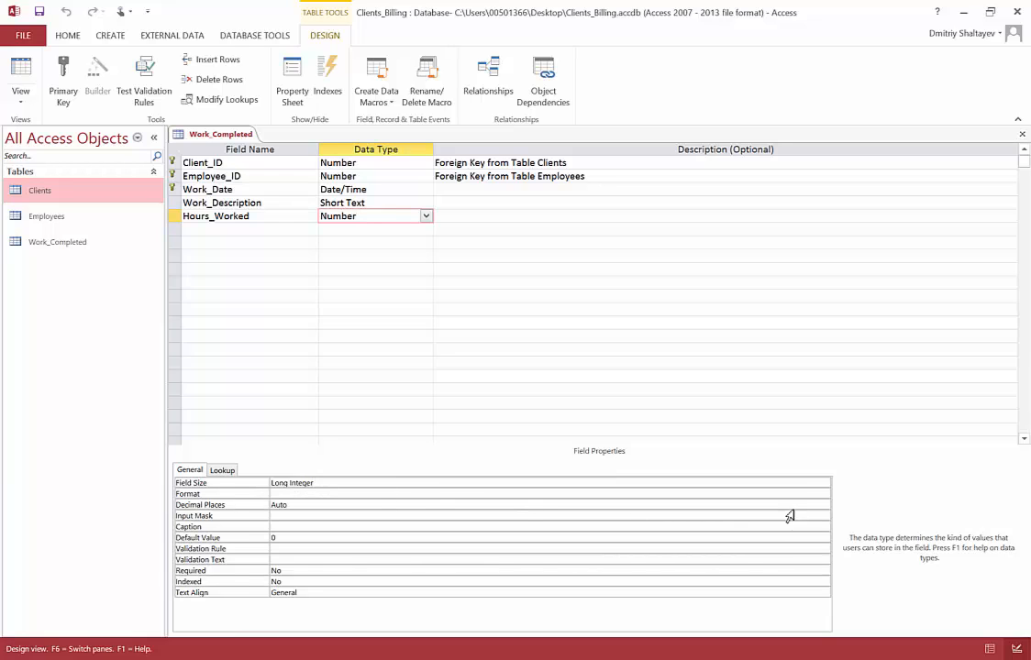
click(800, 485)
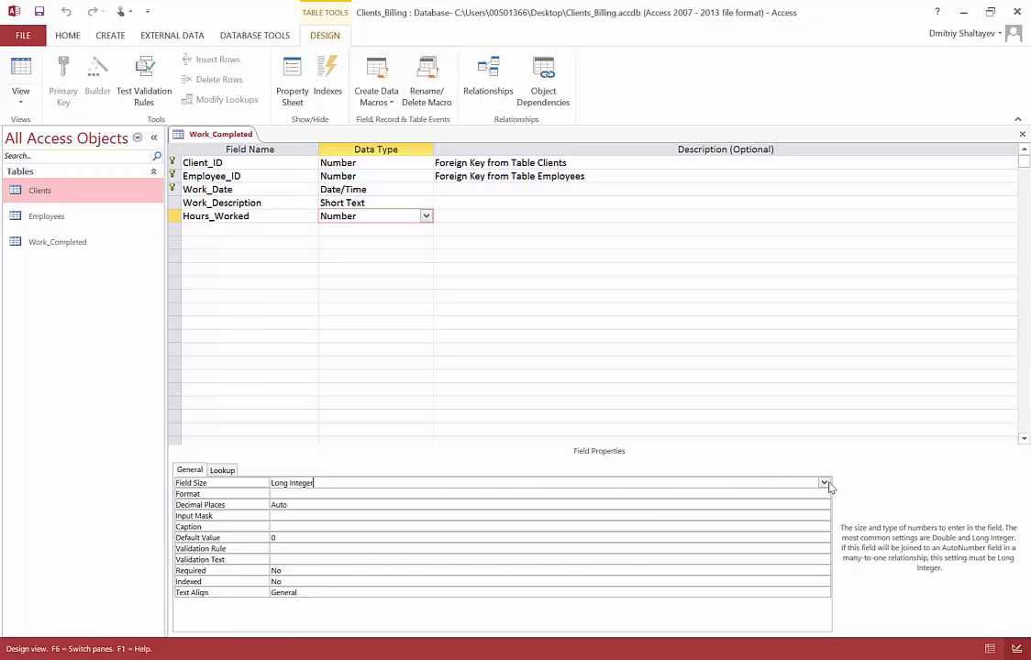
click(825, 483)
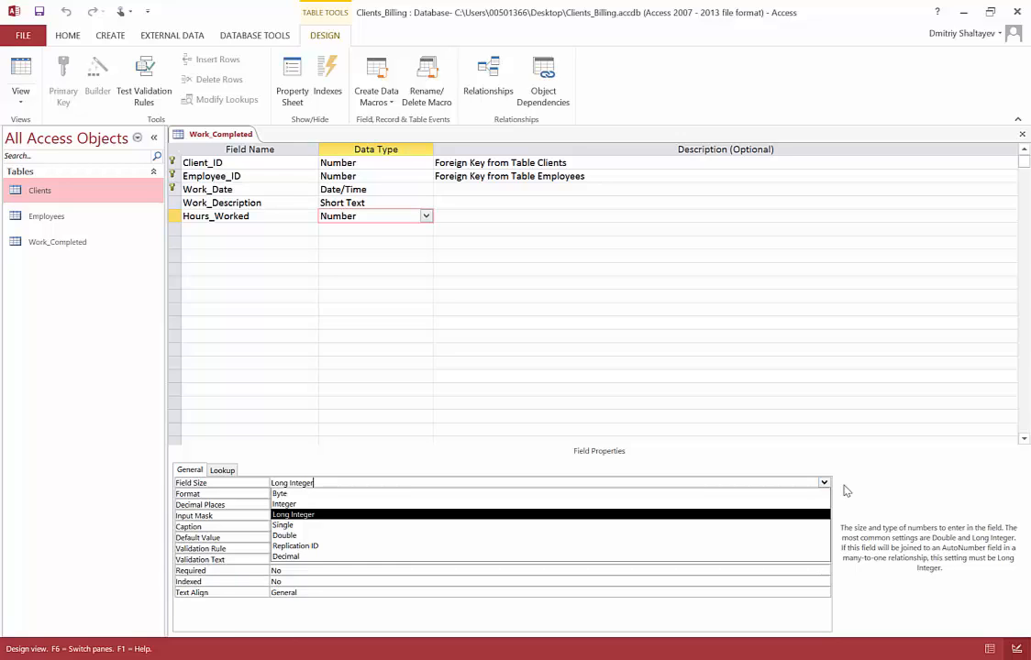
click(731, 540)
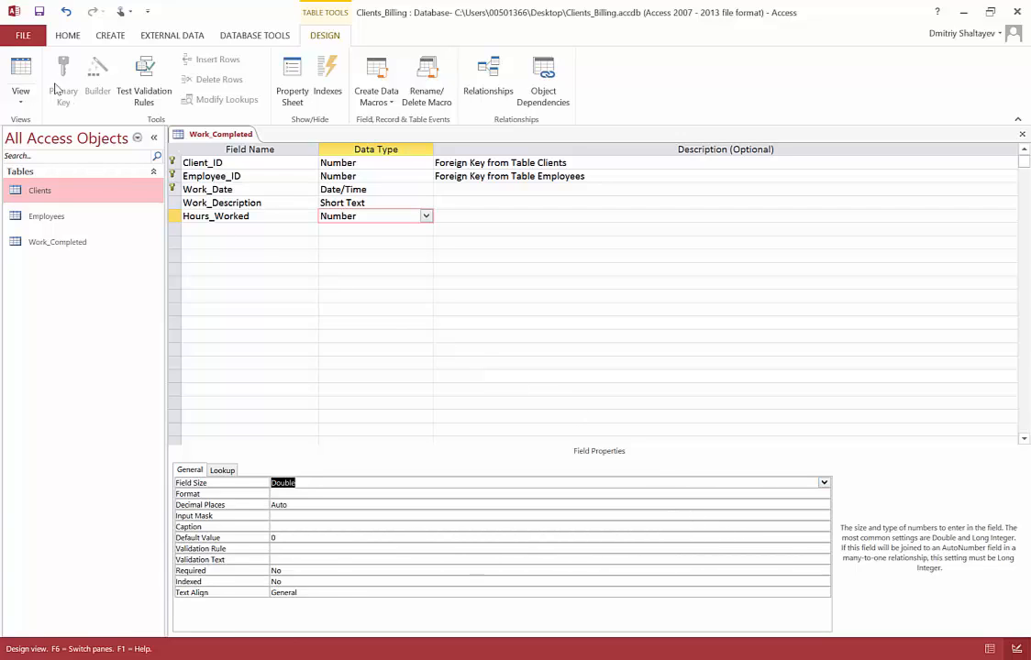
click(40, 12)
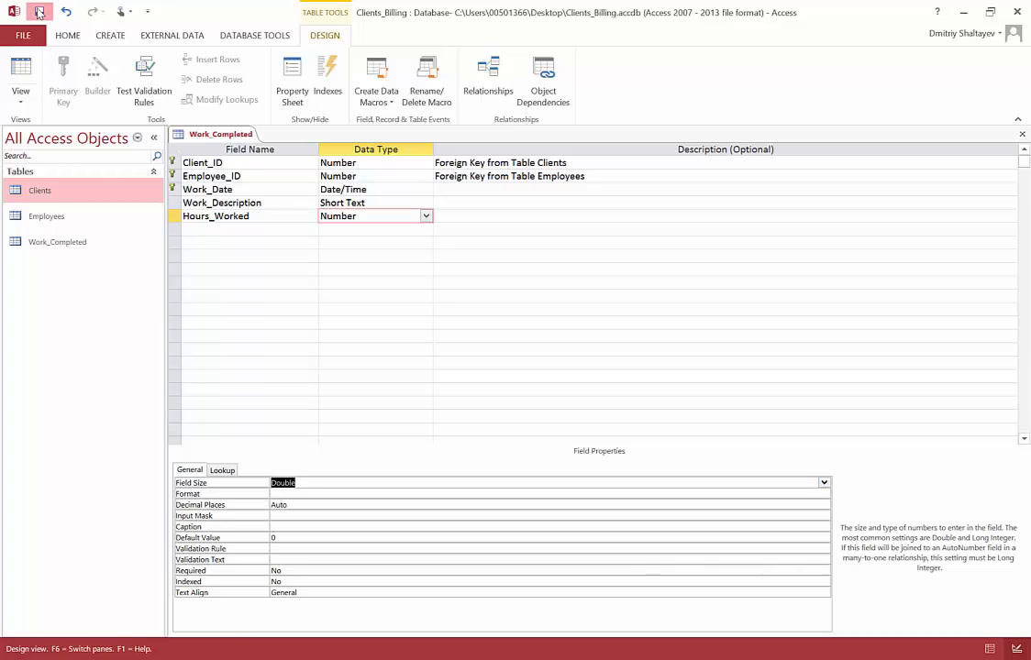
Return to Datasheet View and set the second record's Hours_Worked to 5.5
click(21, 96)
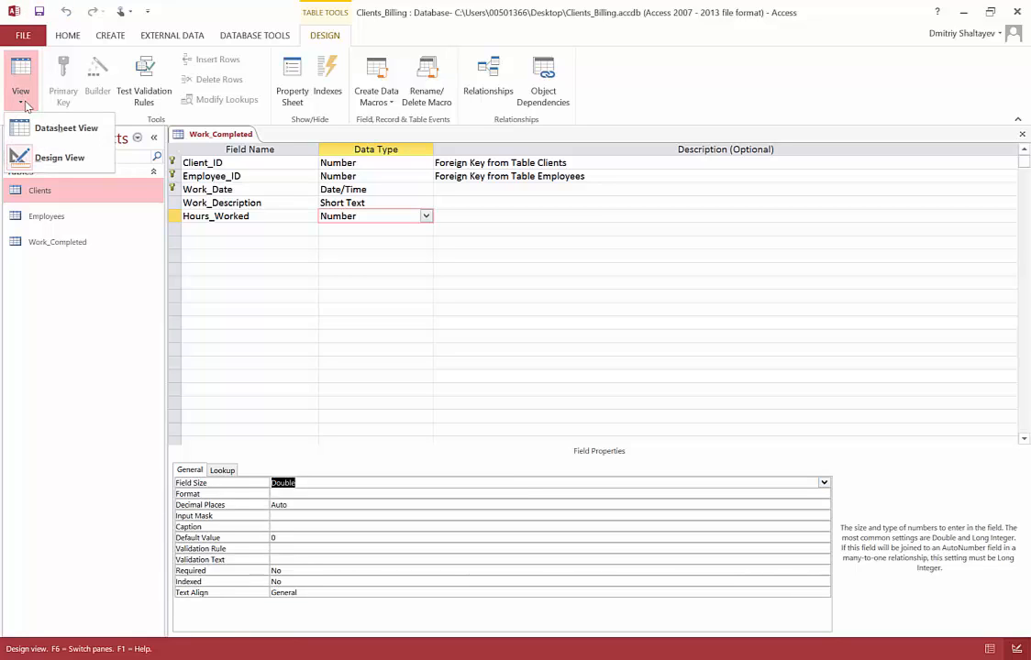
click(72, 137)
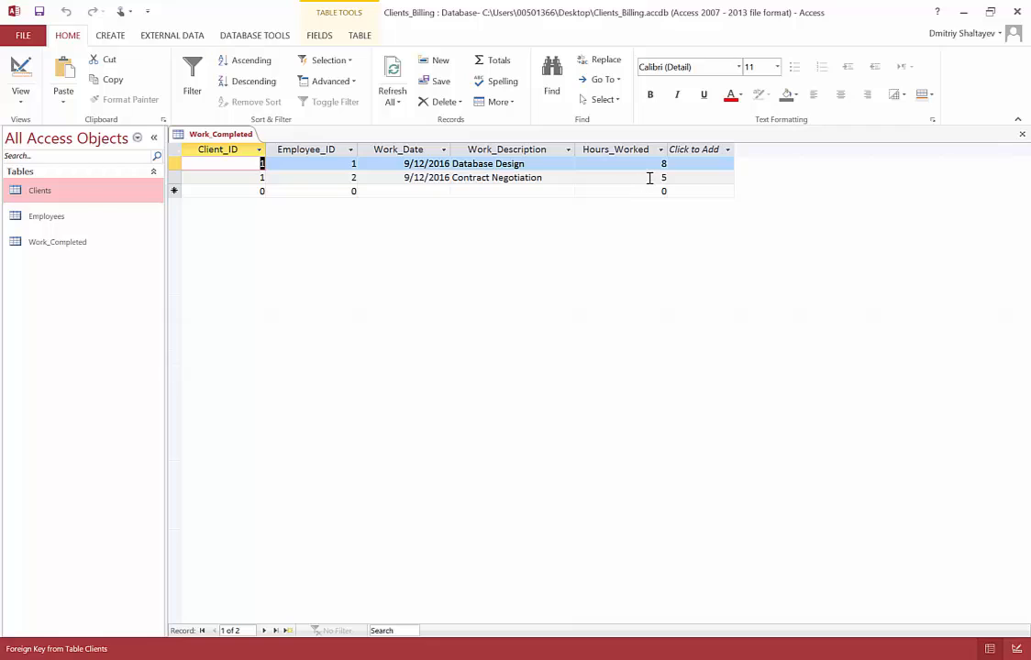
click(662, 177)
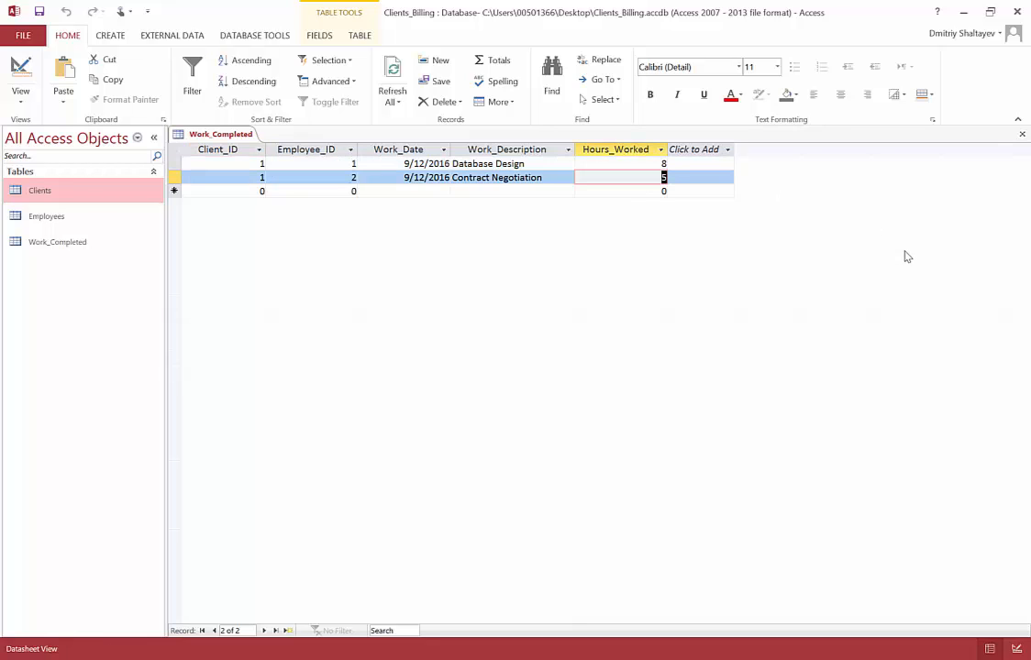
text(5)
key(Tab)
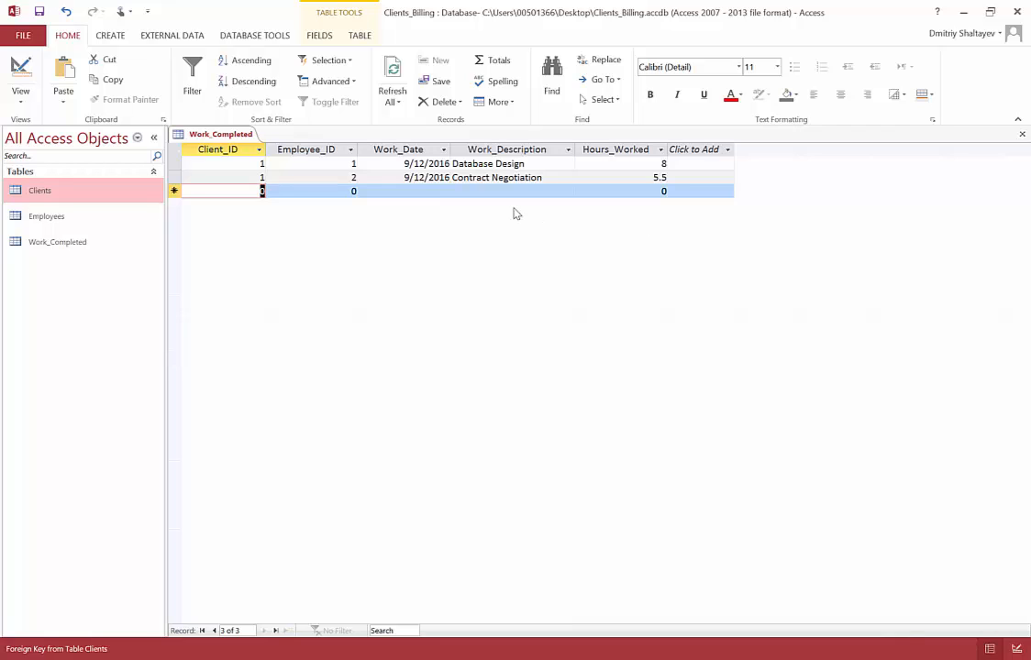
Start a third Work_Completed record with Work_Date 9/12/2016, Client_ID 1 and Employee_ID 3
click(439, 192)
click(457, 192)
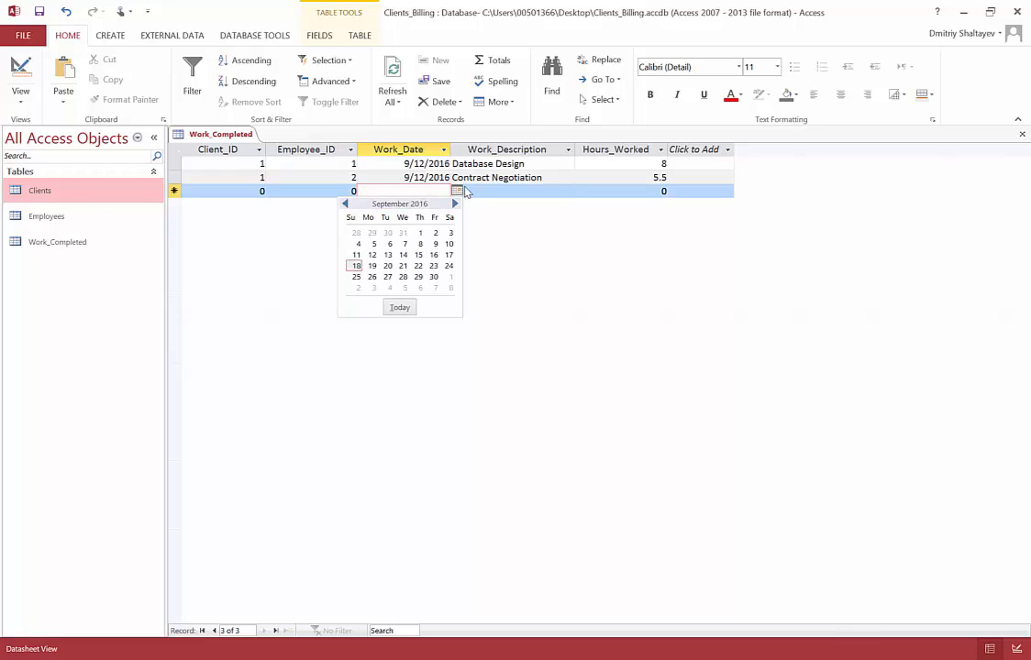
click(374, 255)
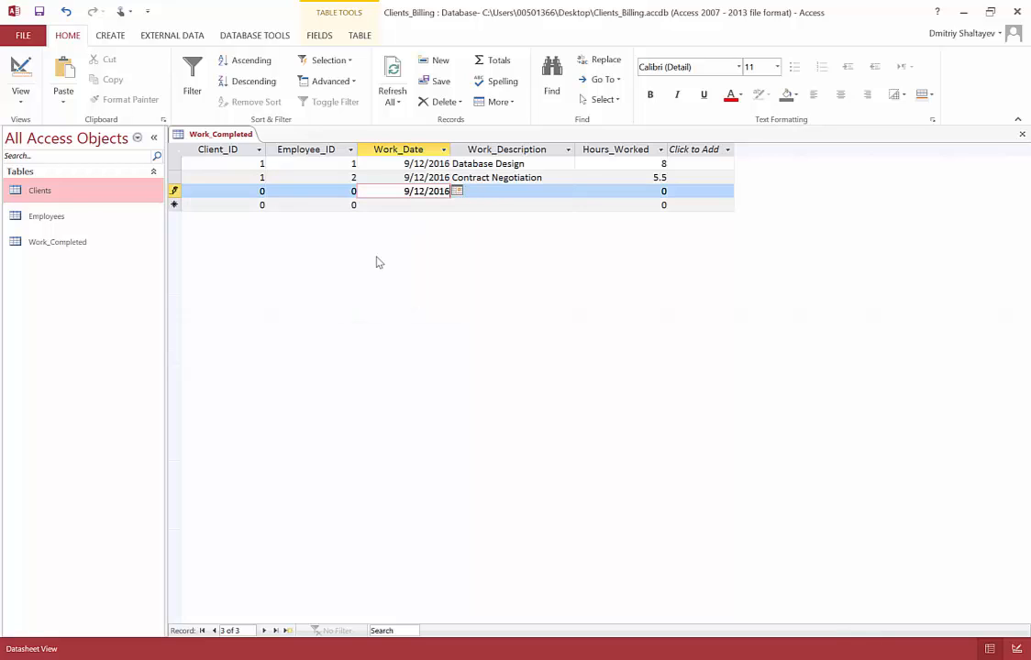
double_click(275, 193)
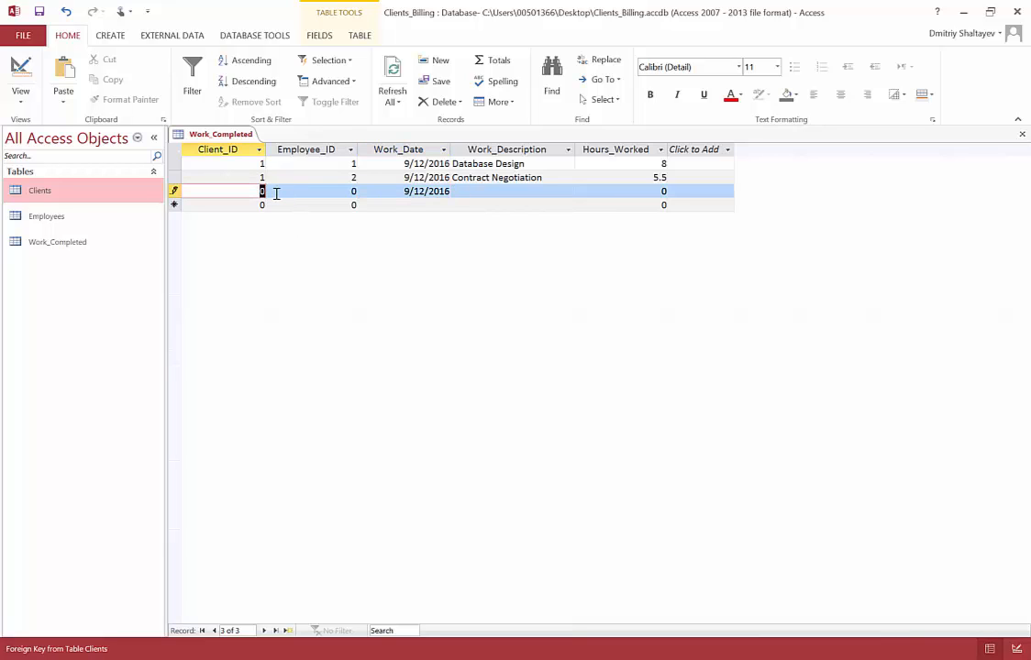
text(1)
double_click(351, 190)
text(3)
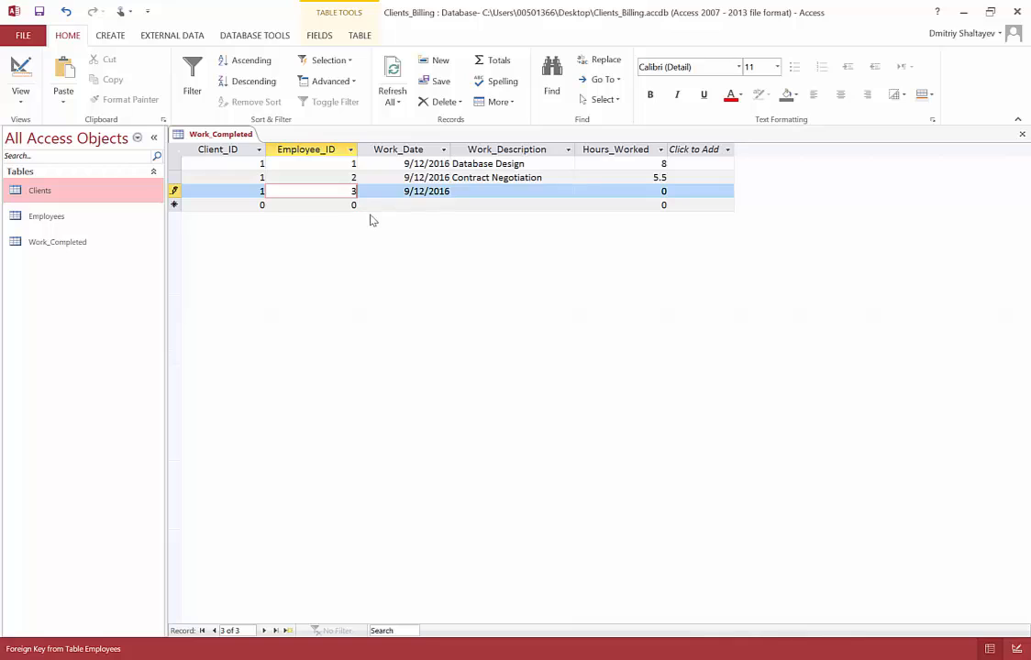
Check the Employees table, close it, and complete the third record with Work_Description Something and 4 hours worked
click(558, 187)
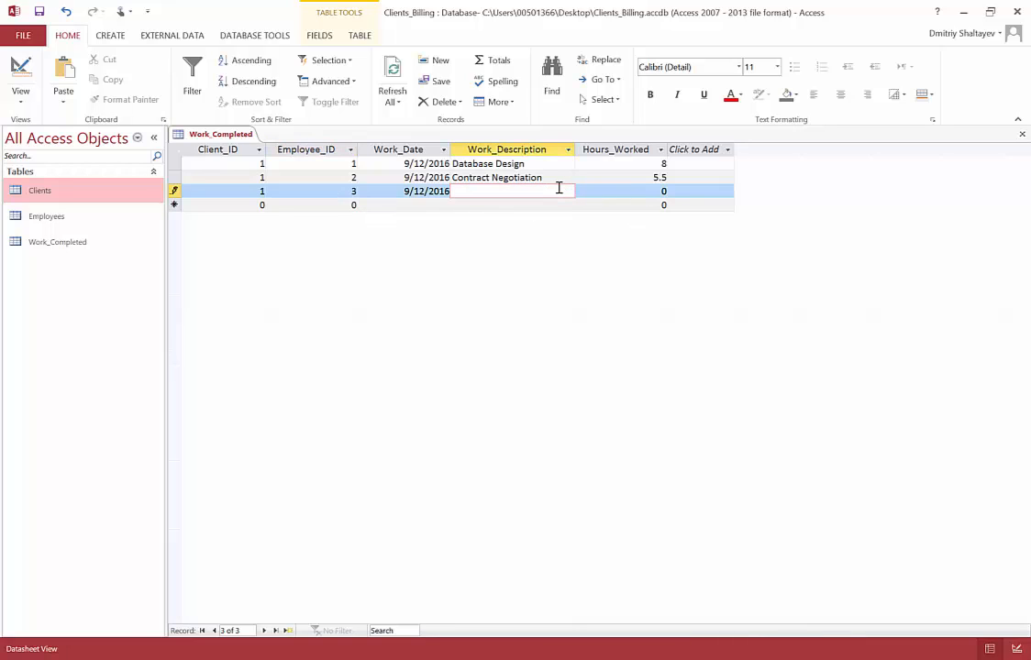
click(73, 216)
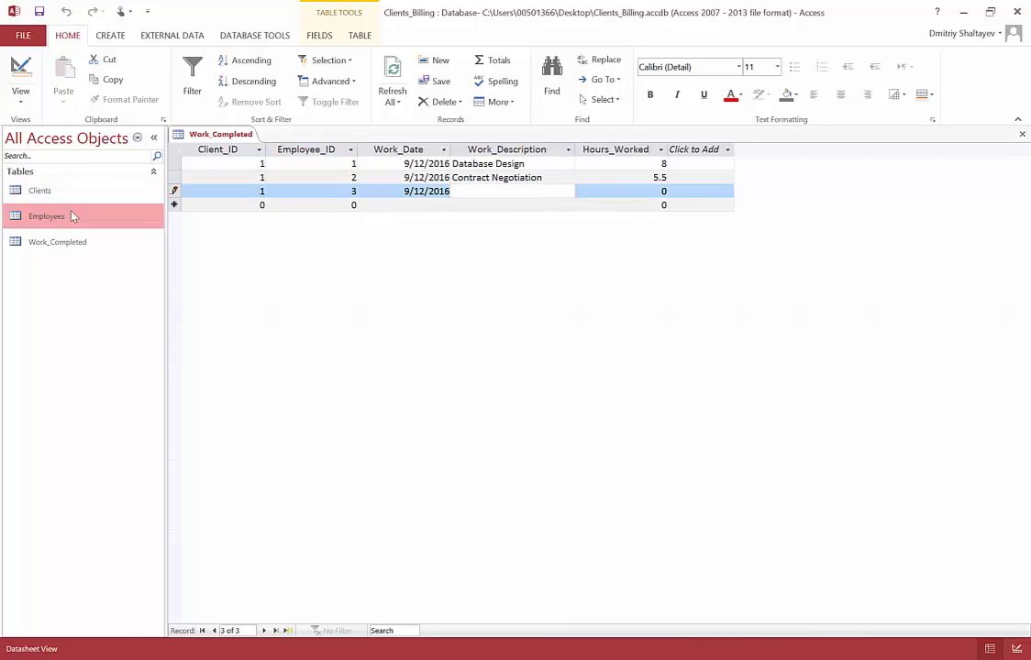
double_click(73, 217)
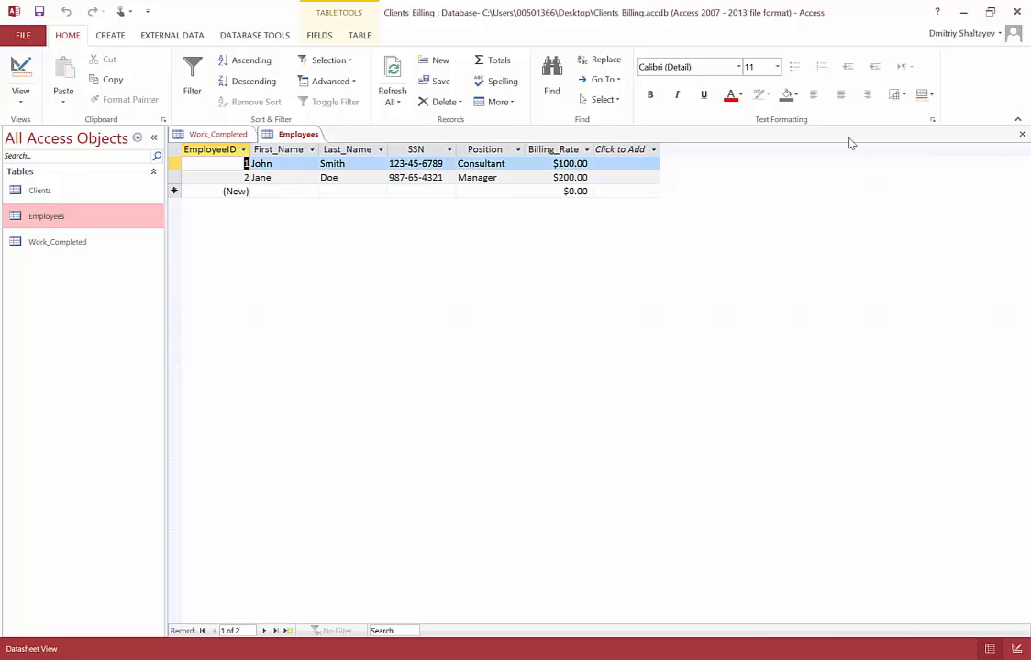
click(1022, 134)
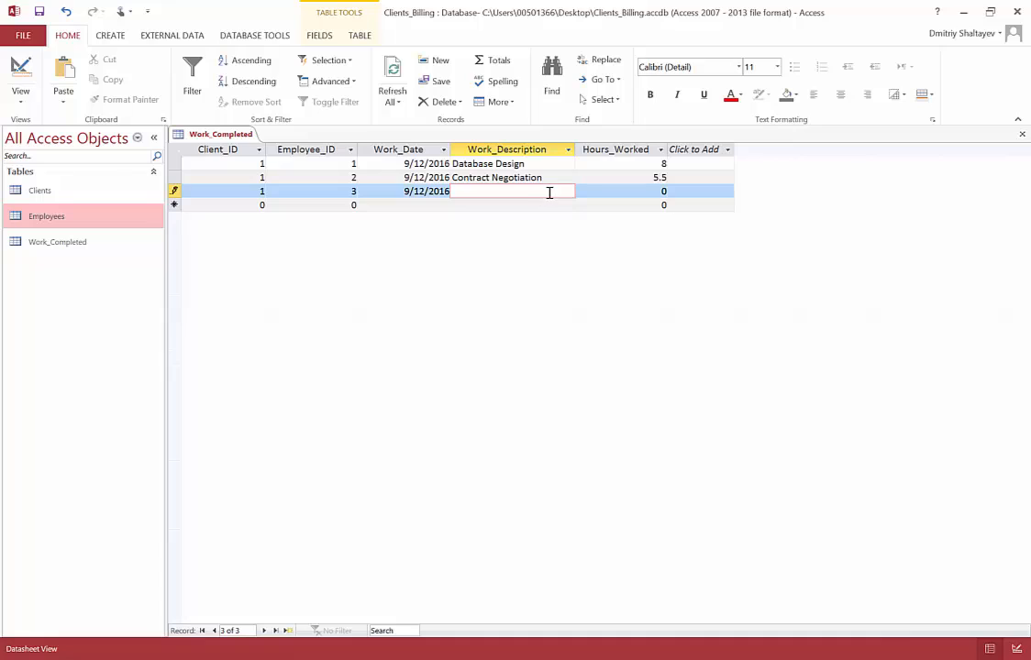
text(mething)
key(Tab)
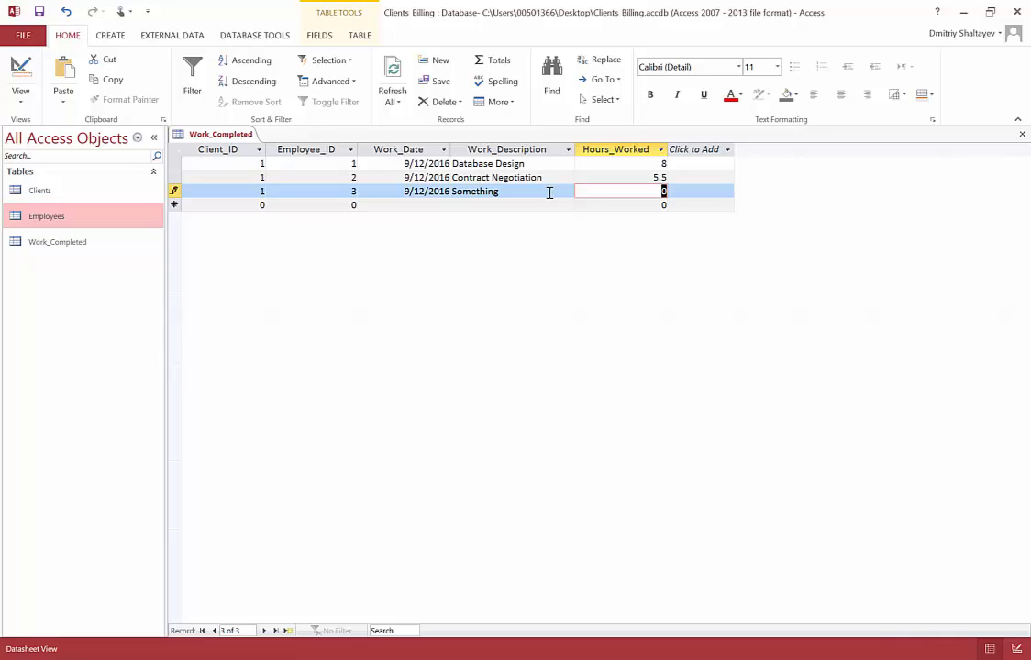
text(4)
key(Tab)
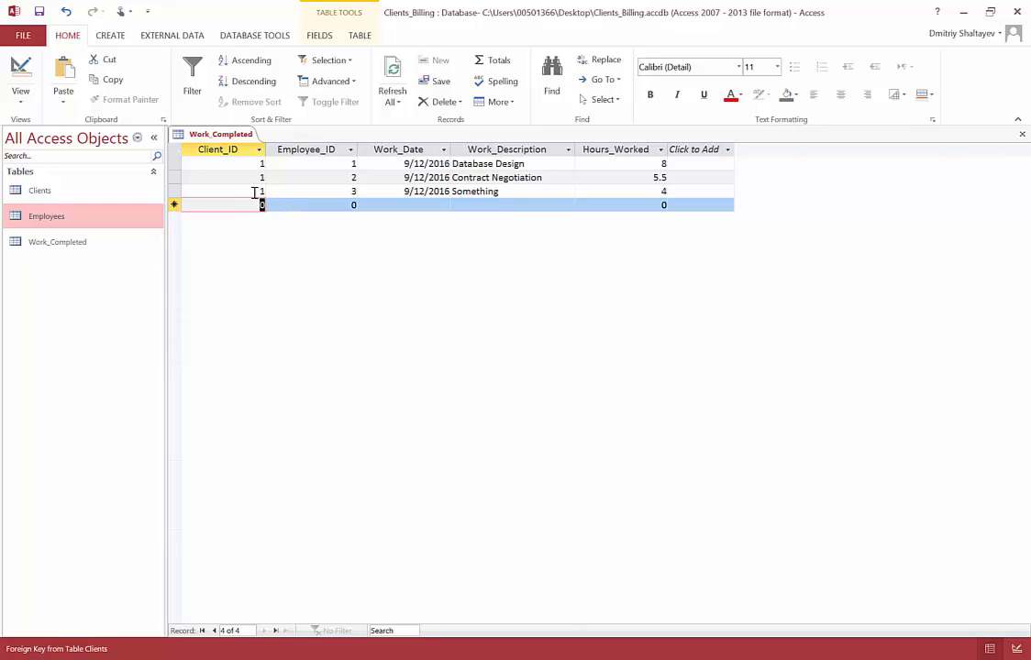
Compare the third record's client and employee IDs with the entries in the Clients table, closing that table again
click(196, 189)
click(174, 191)
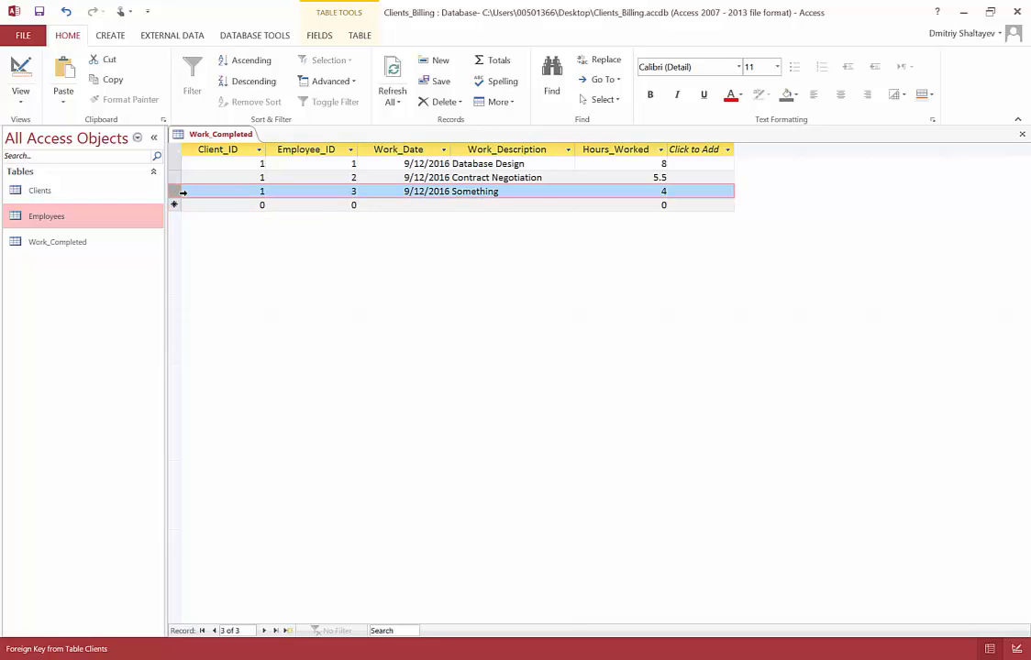
click(522, 206)
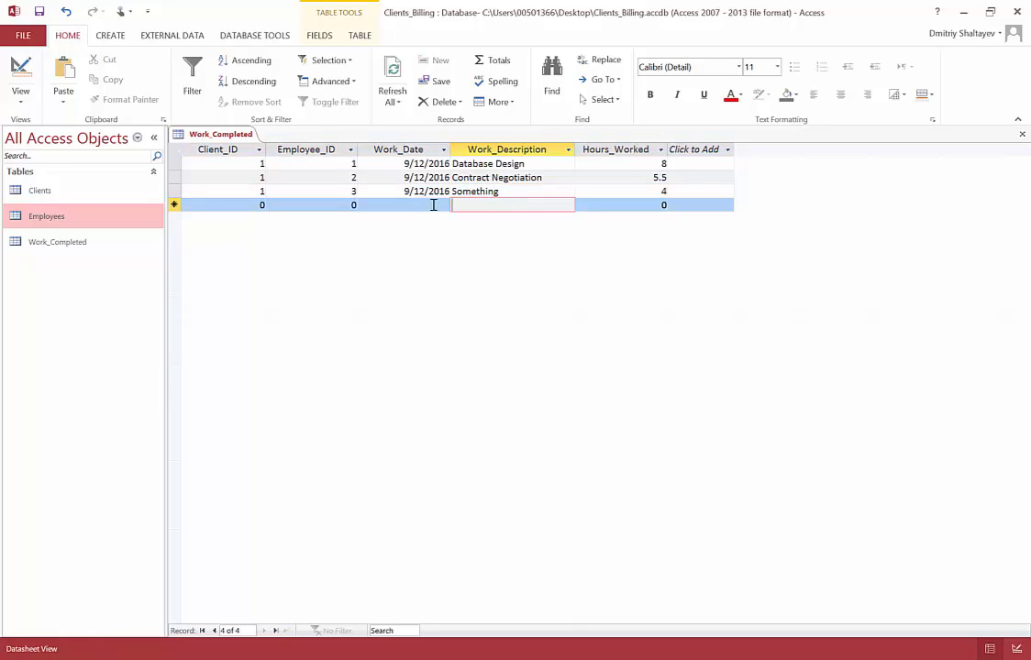
click(354, 191)
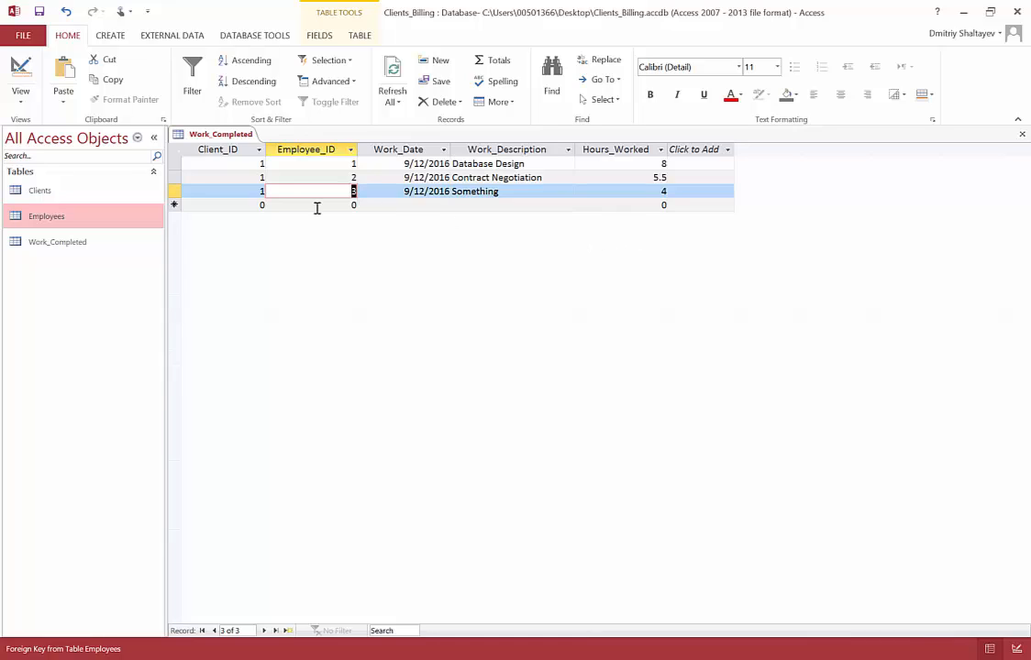
double_click(66, 192)
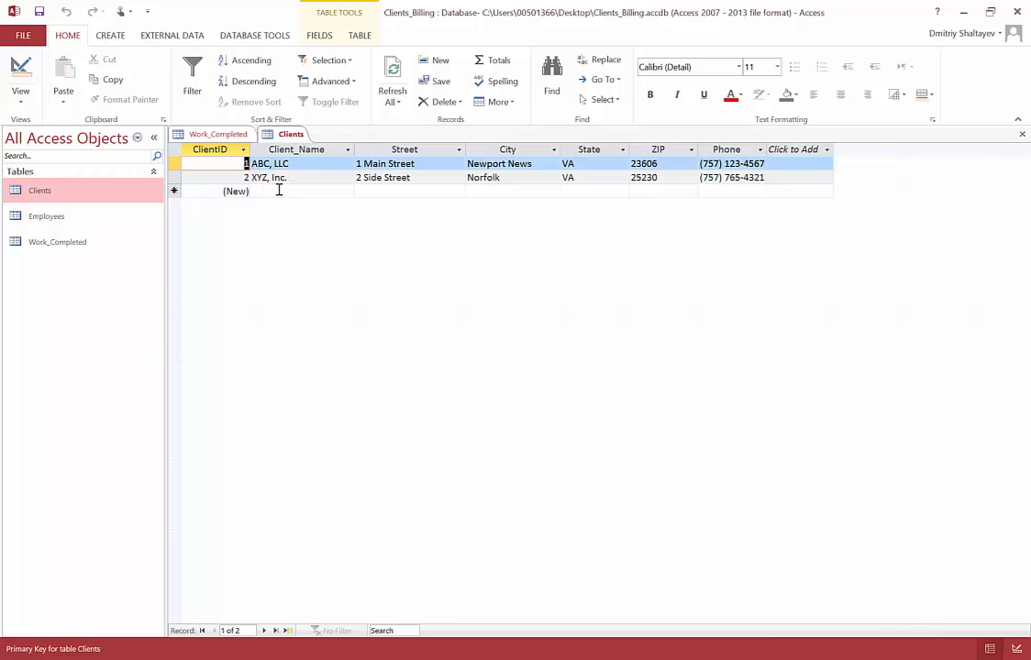
click(1022, 134)
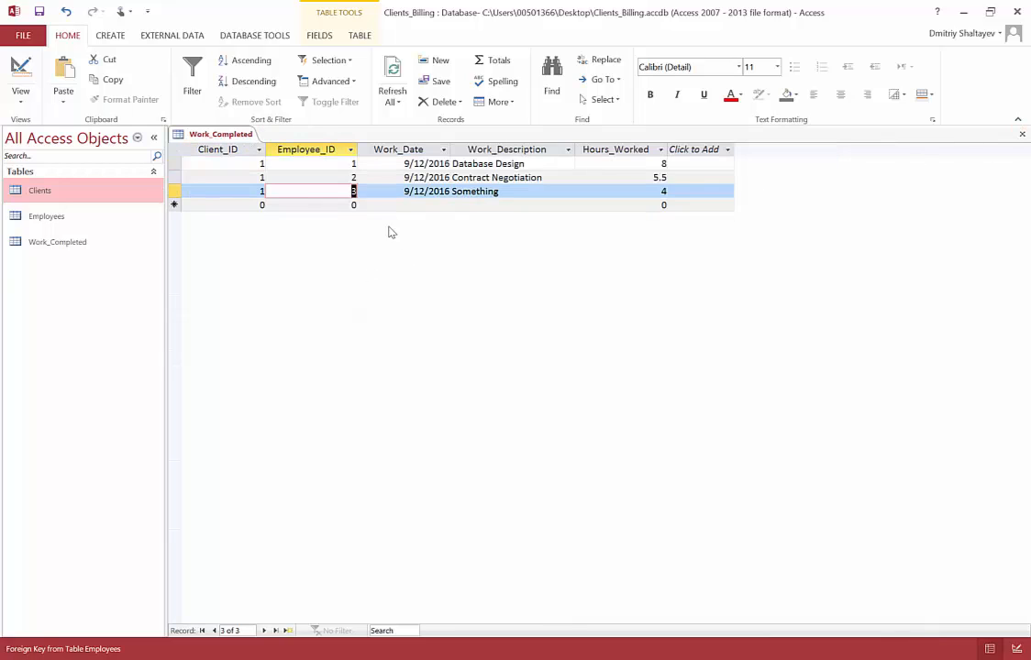
Set the third record's Client_ID to 3 and move on to the new record row to save the change
click(258, 190)
text(3)
key(Tab)
key(Tab)
key(Tab)
key(Tab)
key(Tab)
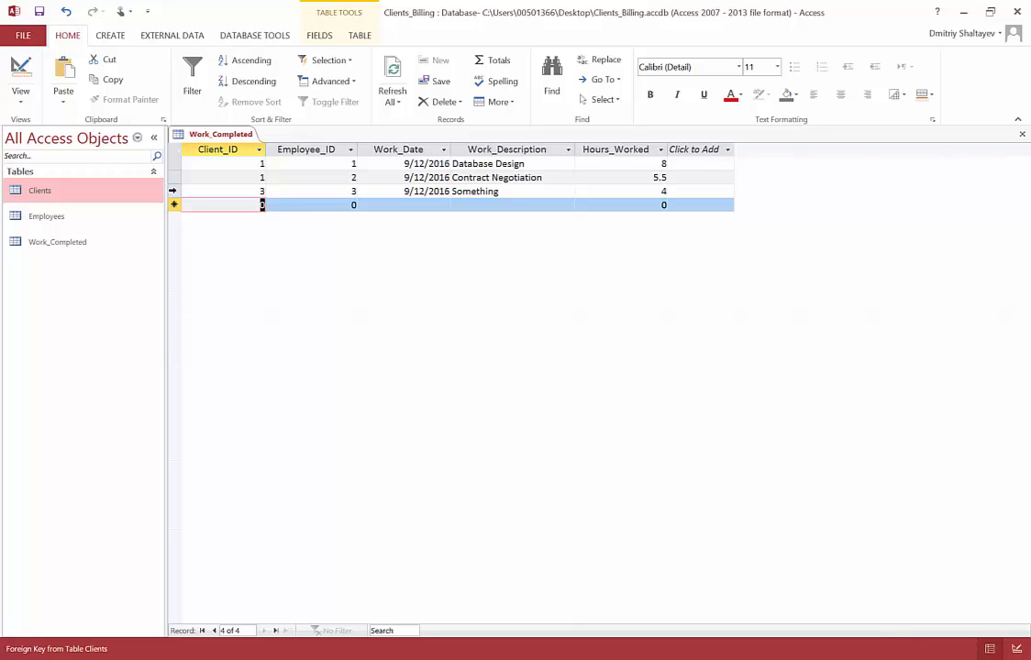
Delete the third record, described as Something, from the Work_Completed table and confirm the deletion
click(172, 190)
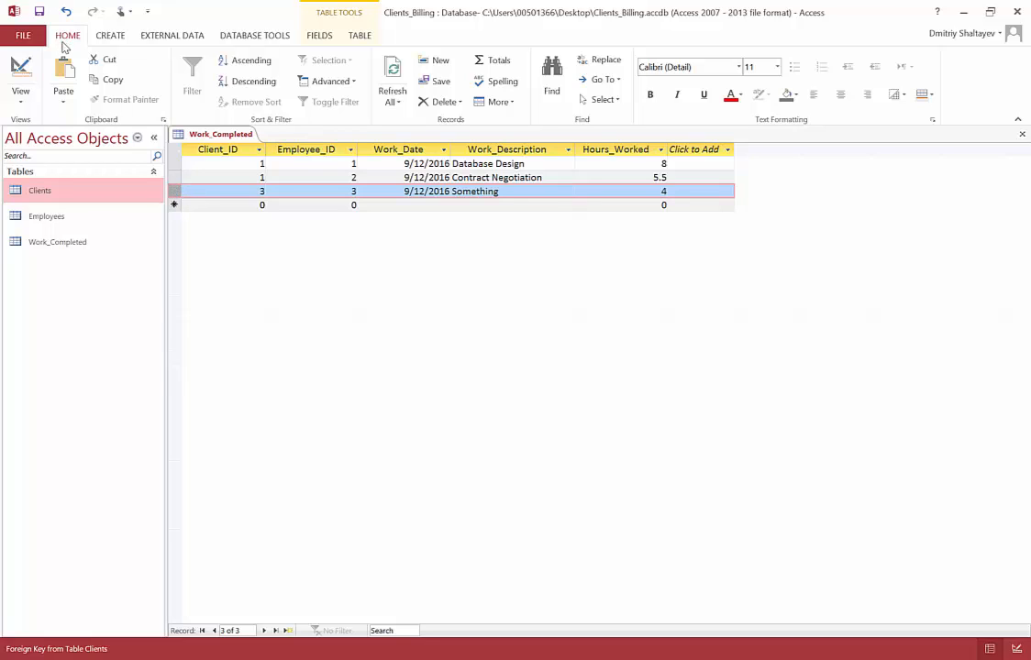
click(450, 102)
click(450, 139)
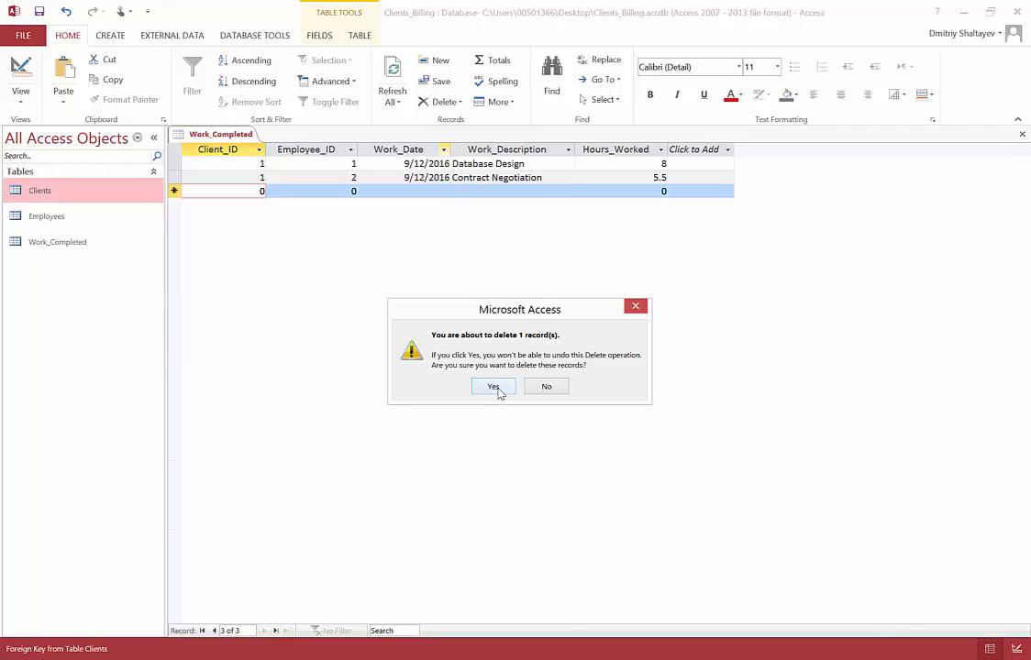
click(494, 387)
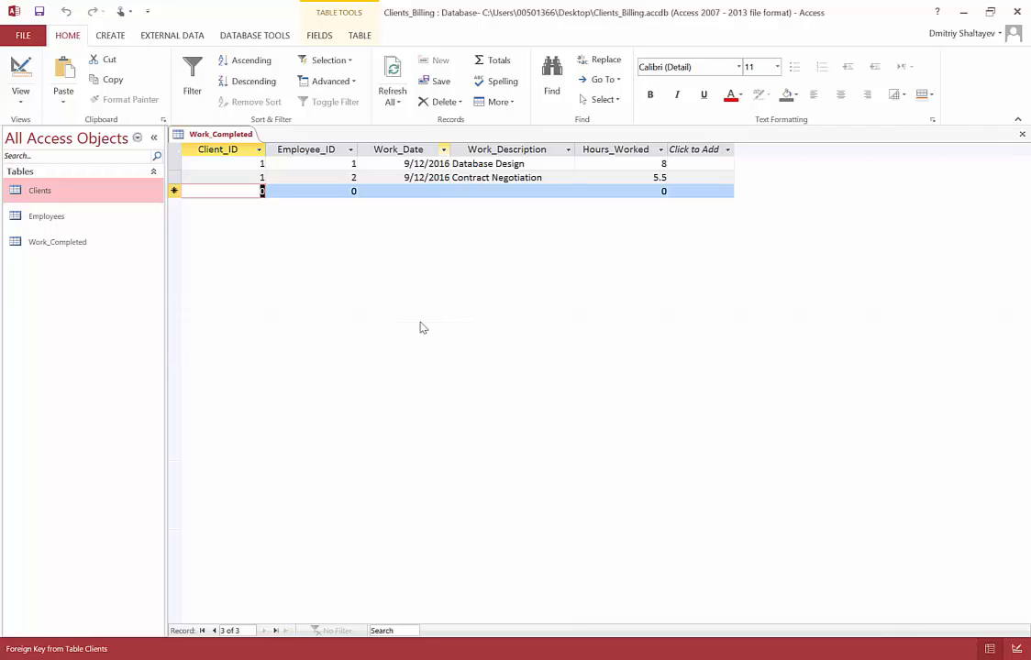
Check the table schema in the Word document, return to Access, then save and close the Work_Completed table
click(449, 192)
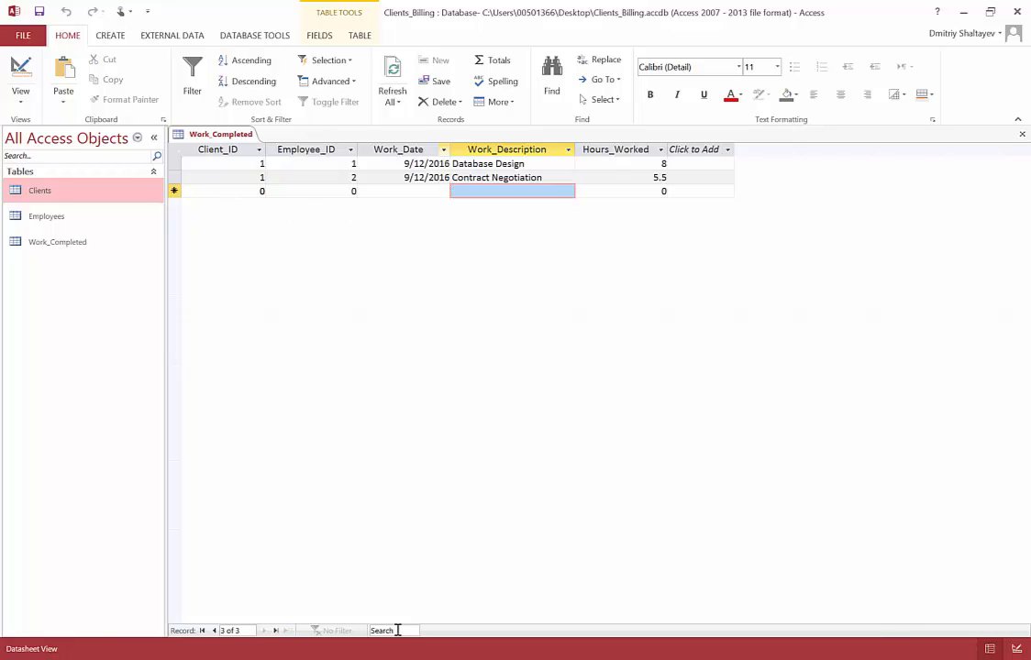
key(alt+Tab)
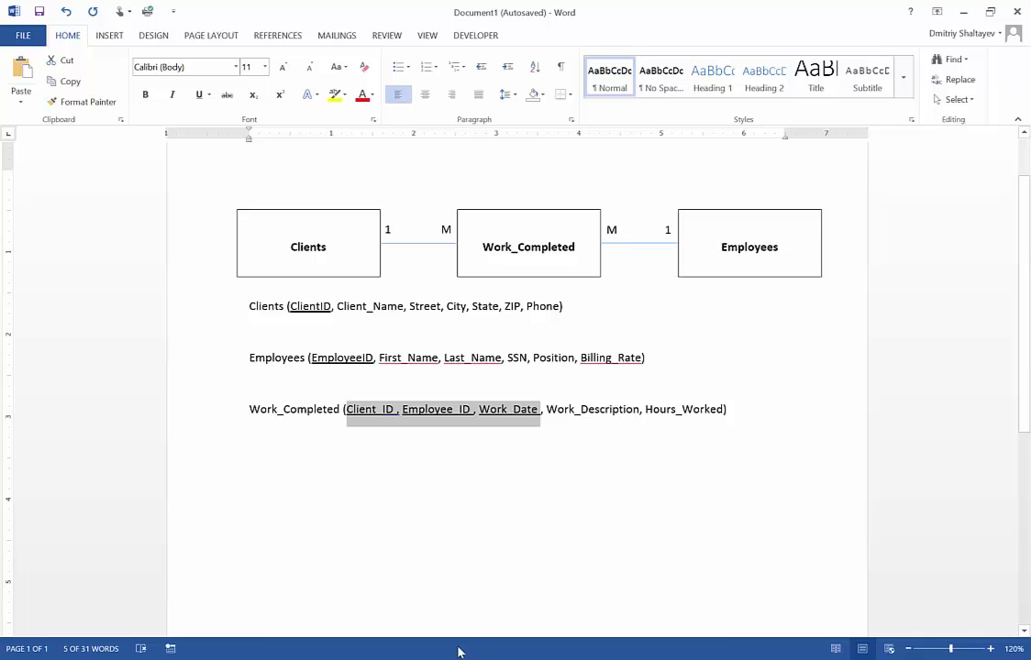
key(alt+Tab)
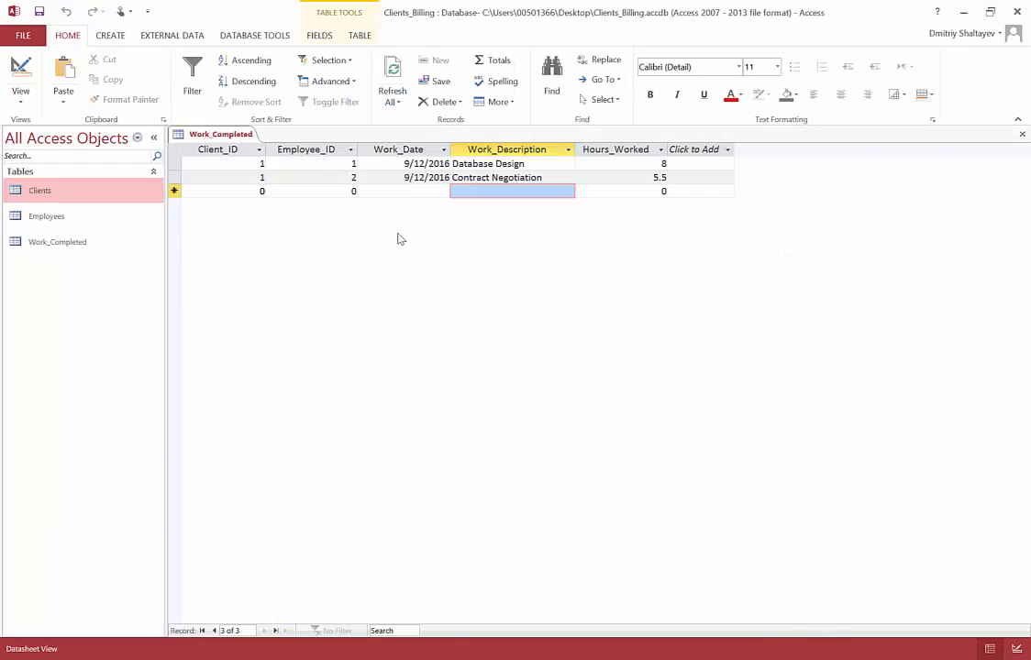
click(39, 12)
click(1023, 136)
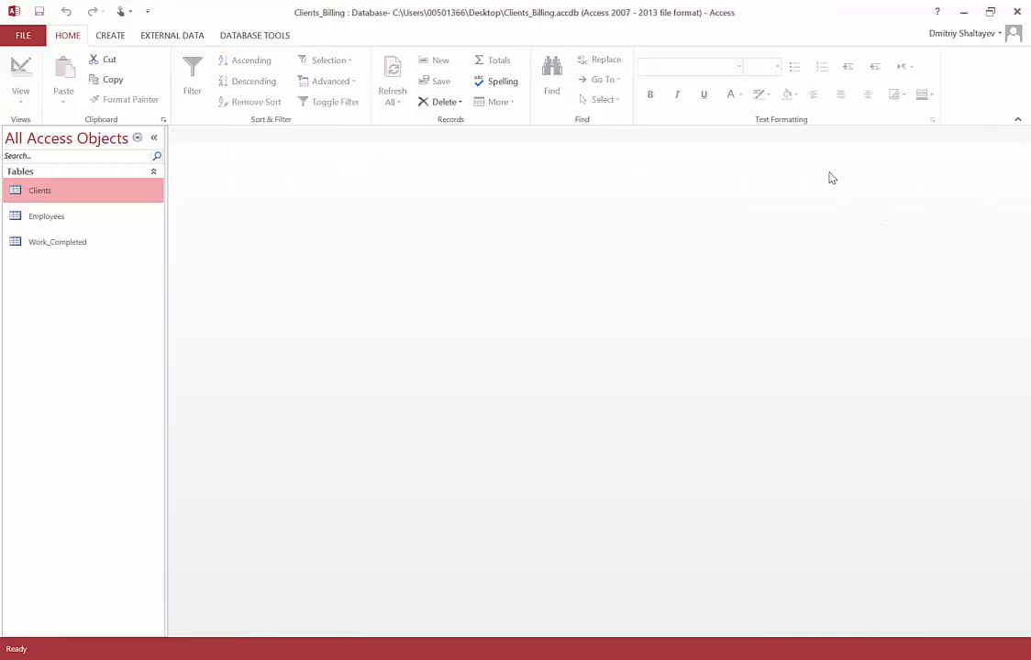
Open the database's Relationships layout and add the Clients, Employees and Work_Completed tables to it
click(274, 38)
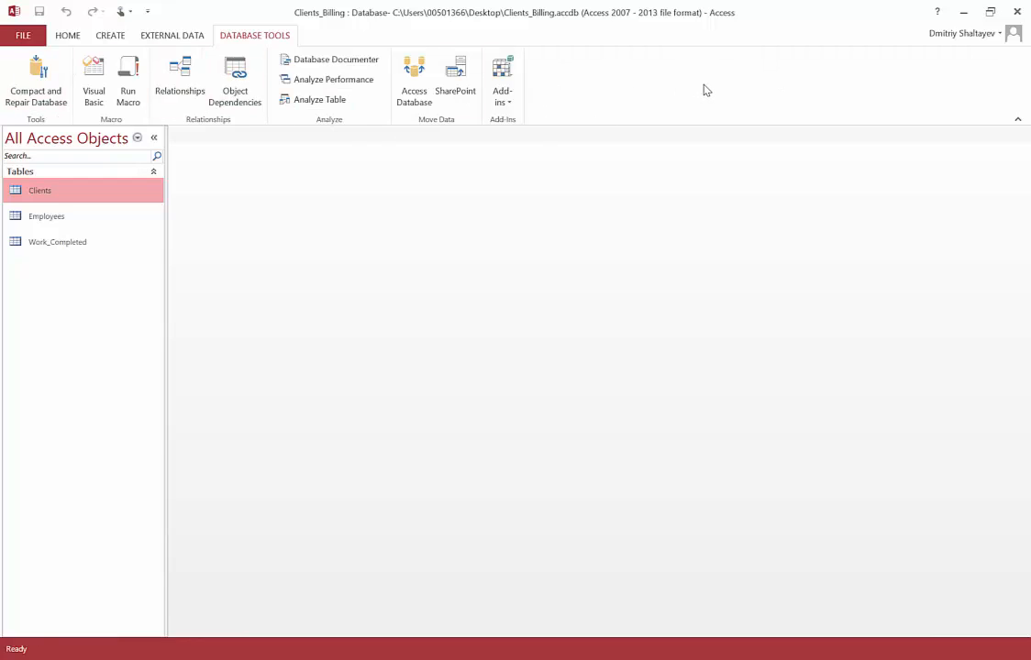
click(181, 82)
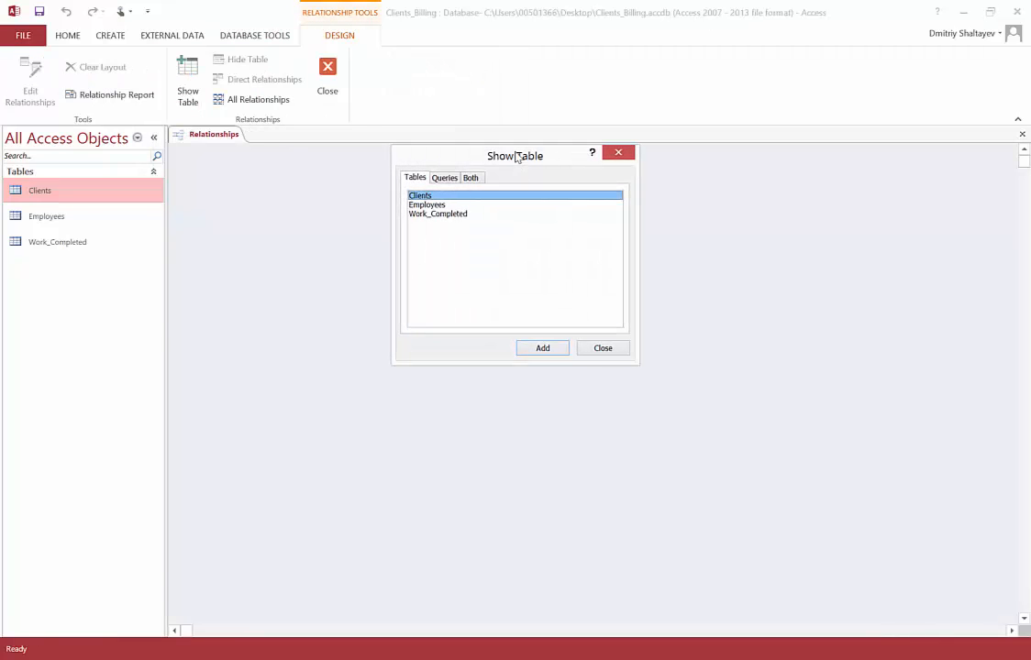
drag(523, 172, 543, 215)
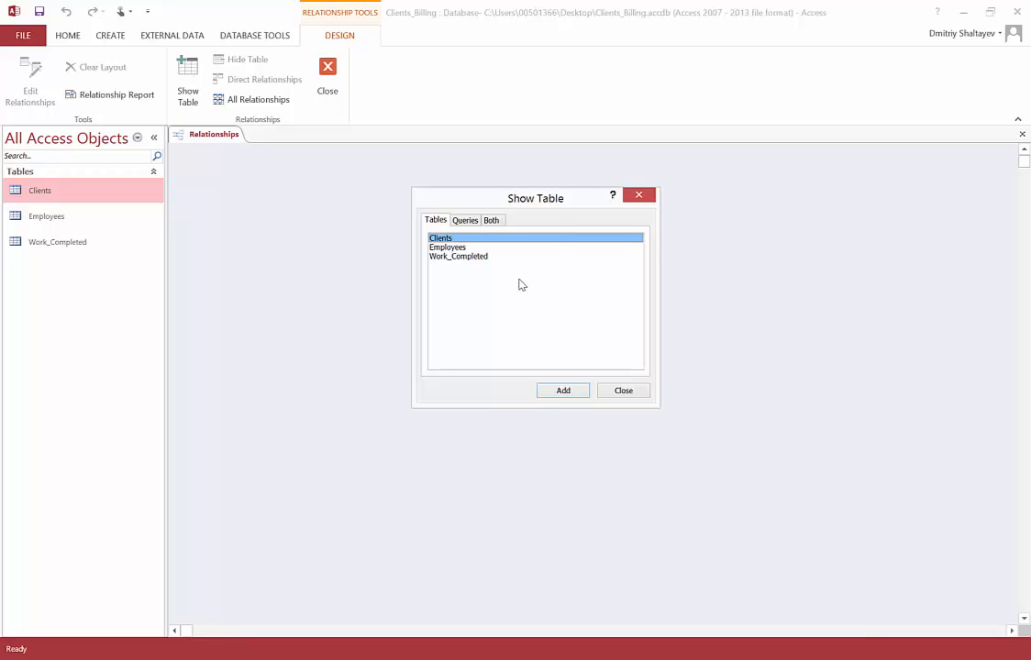
click(486, 258)
shift+click(442, 238)
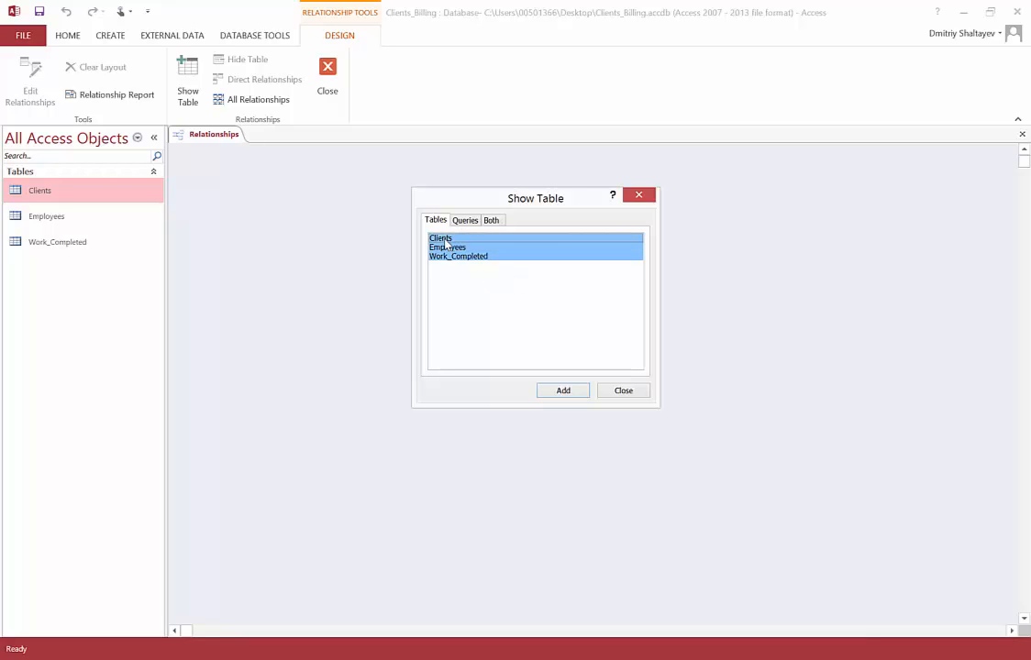
click(563, 391)
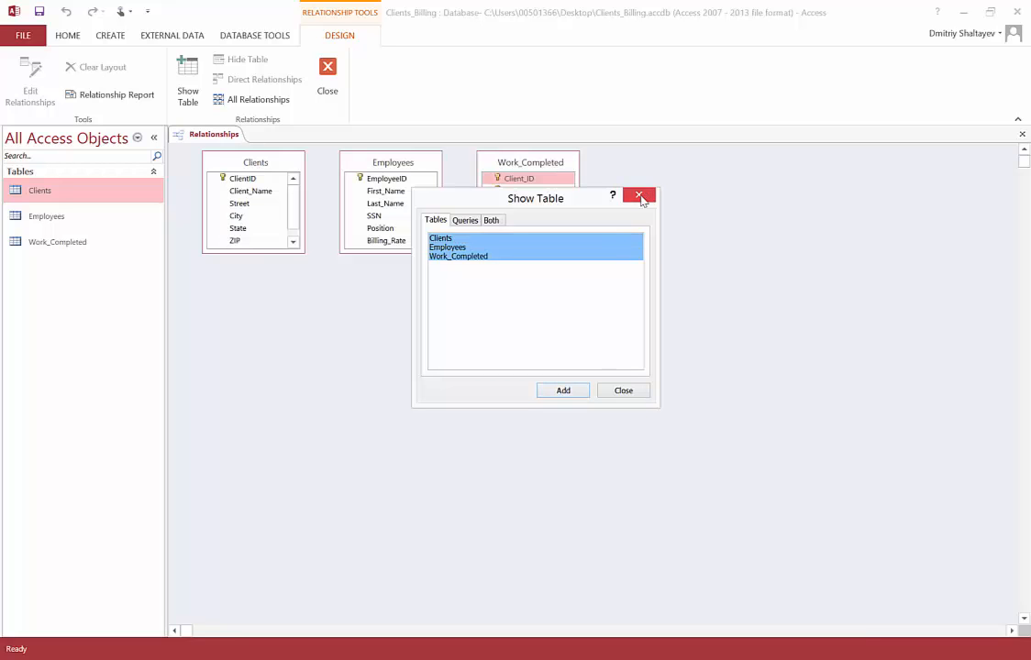
click(639, 196)
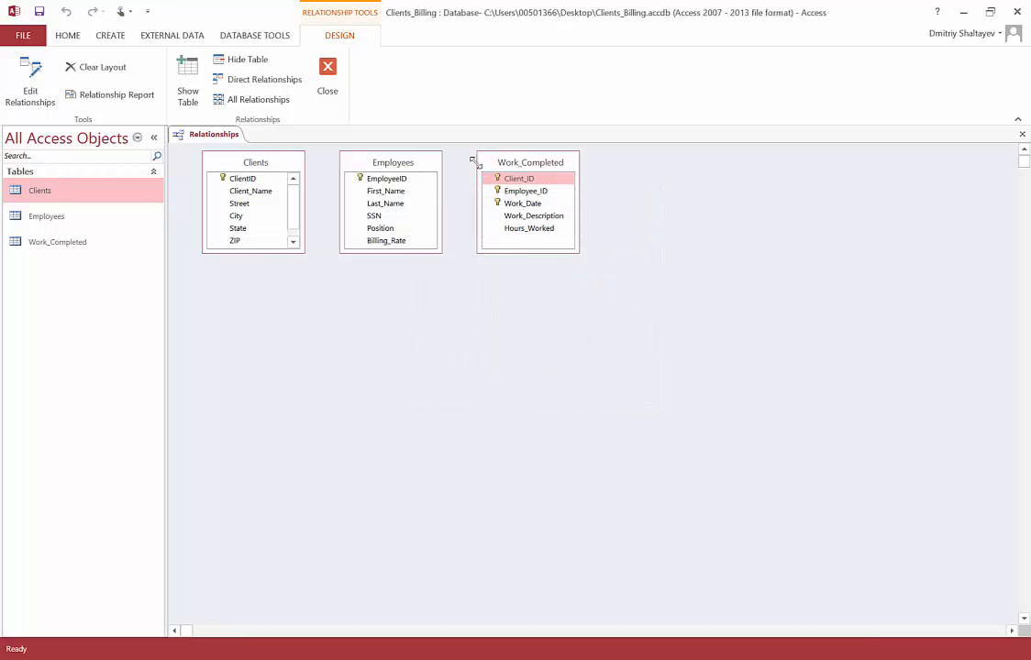
Place the Employees table on the far side of Work_Completed and compare the layout with the Word document's entity diagram
click(420, 166)
drag(420, 166, 800, 169)
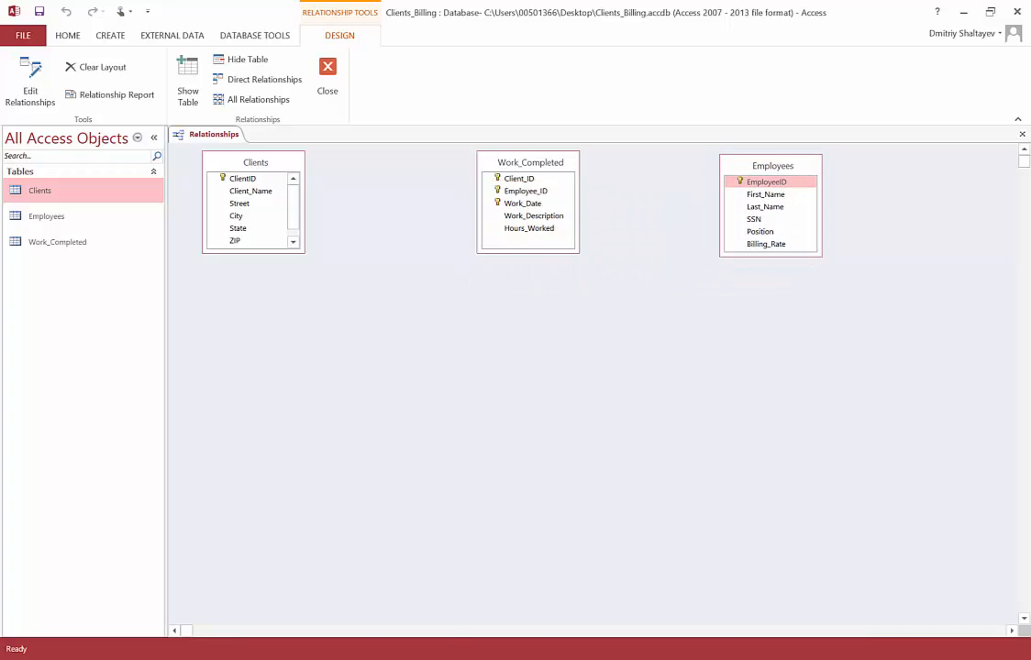
click(376, 658)
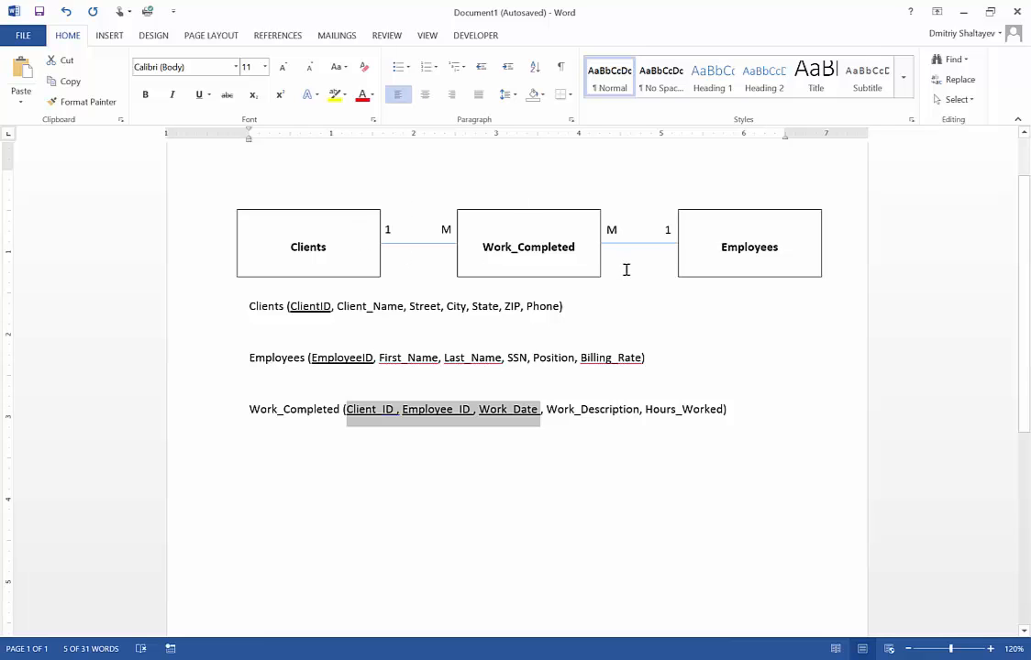
click(394, 658)
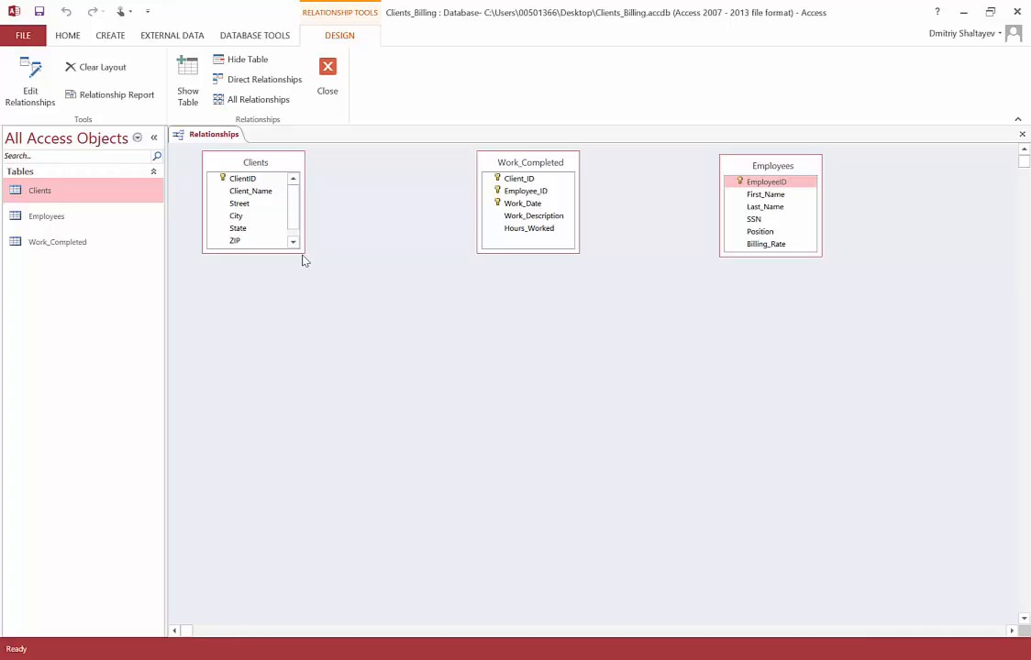
Enlarge the Clients, Employees and Work_Completed boxes so all their fields fit, and space and align them in a row
mouse_move(264, 162)
mouse_down()
mouse_move(307, 178)
mouse_move(267, 163)
mouse_up()
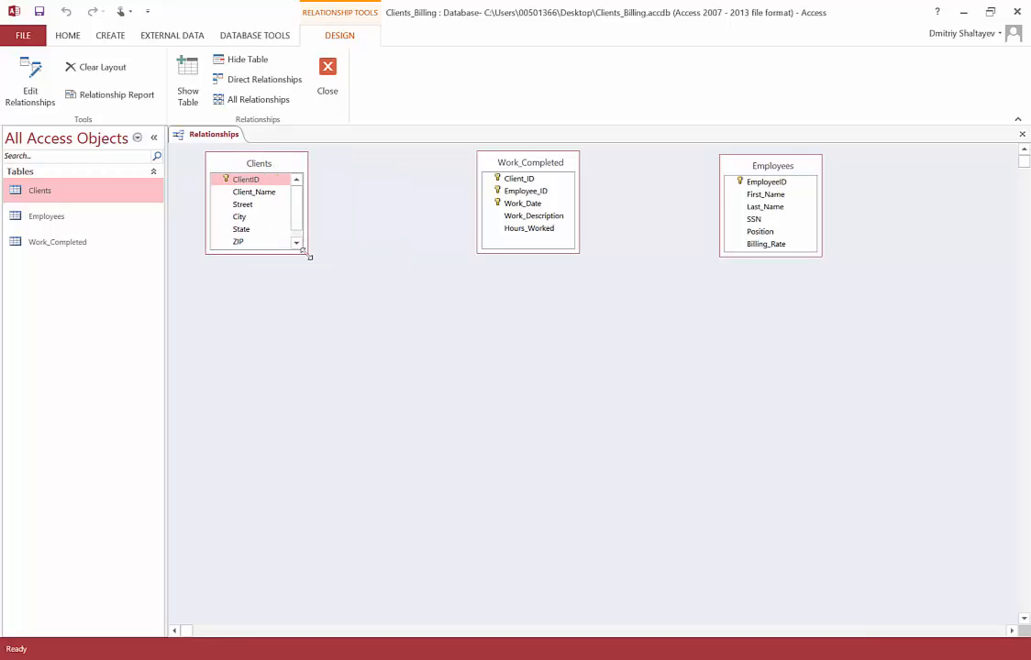
drag(310, 257, 348, 276)
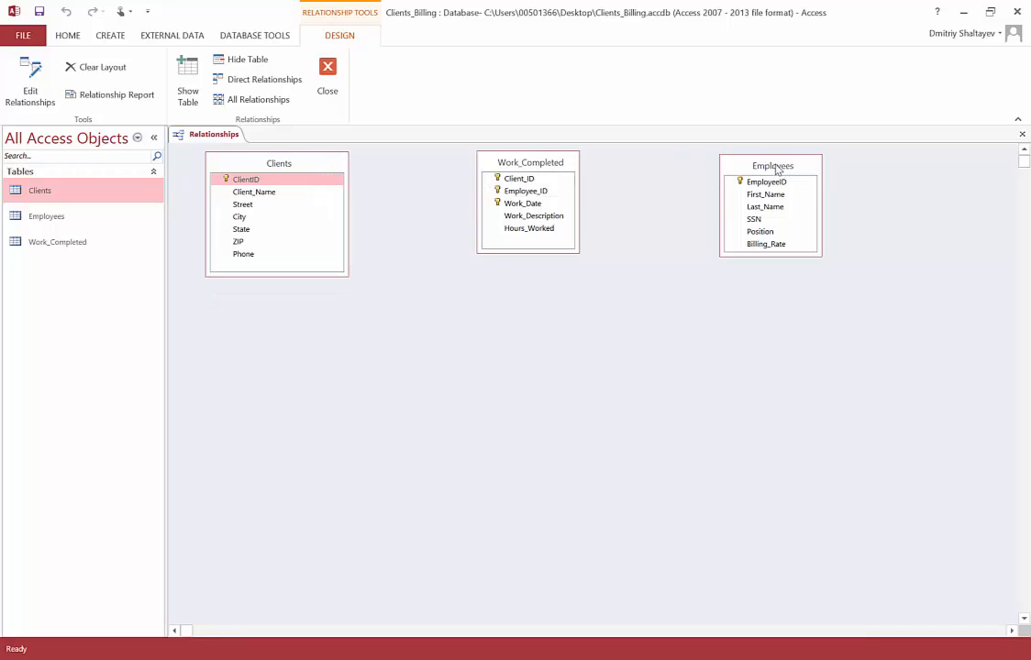
drag(775, 169, 825, 167)
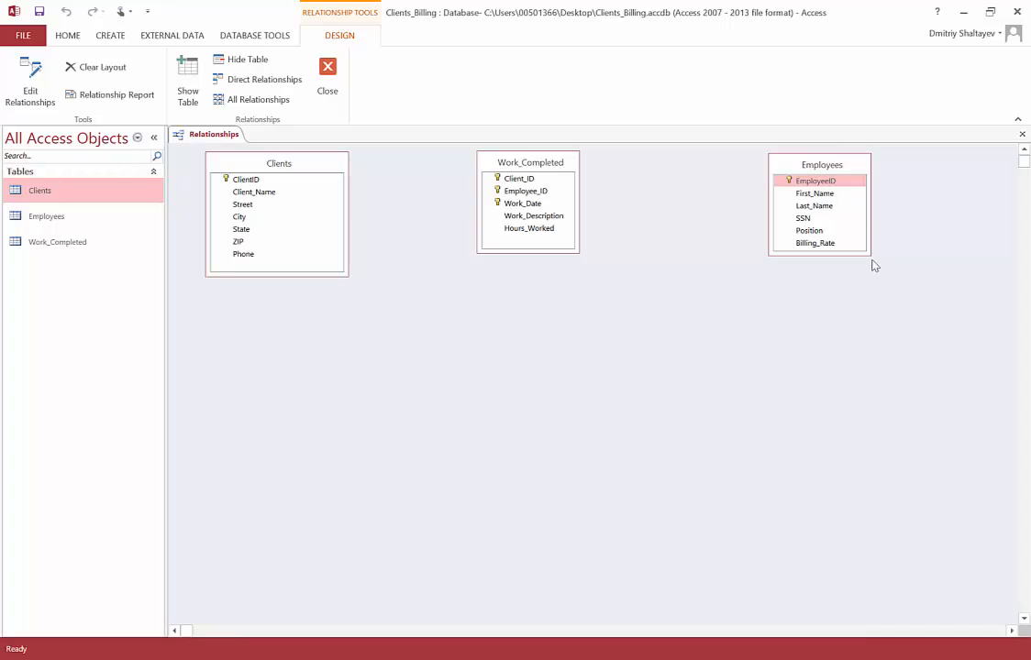
drag(869, 254, 896, 271)
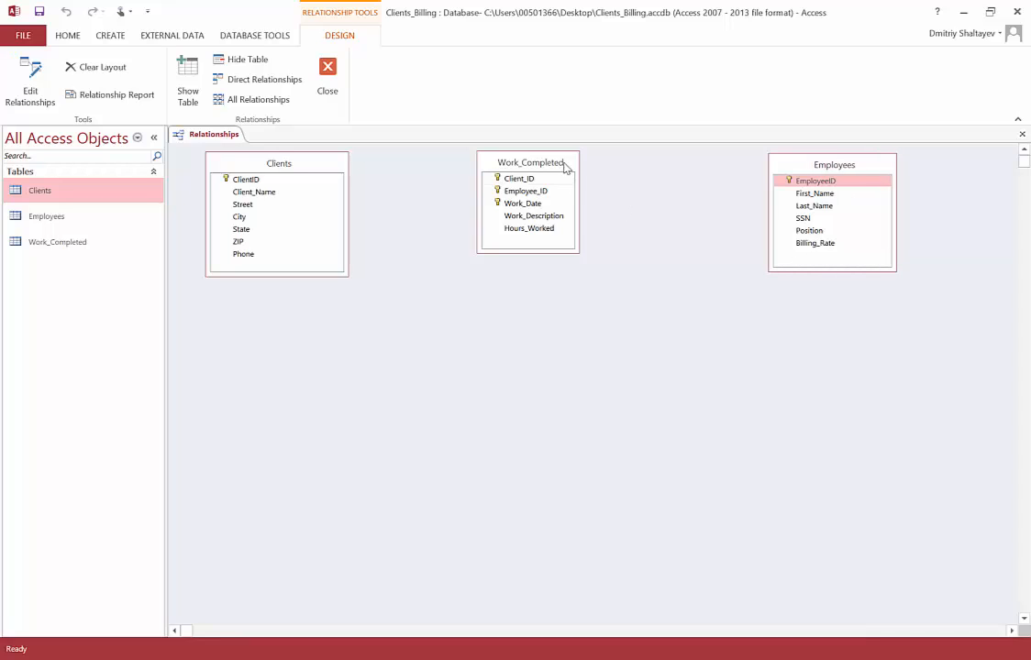
drag(579, 253, 644, 270)
drag(588, 162, 590, 166)
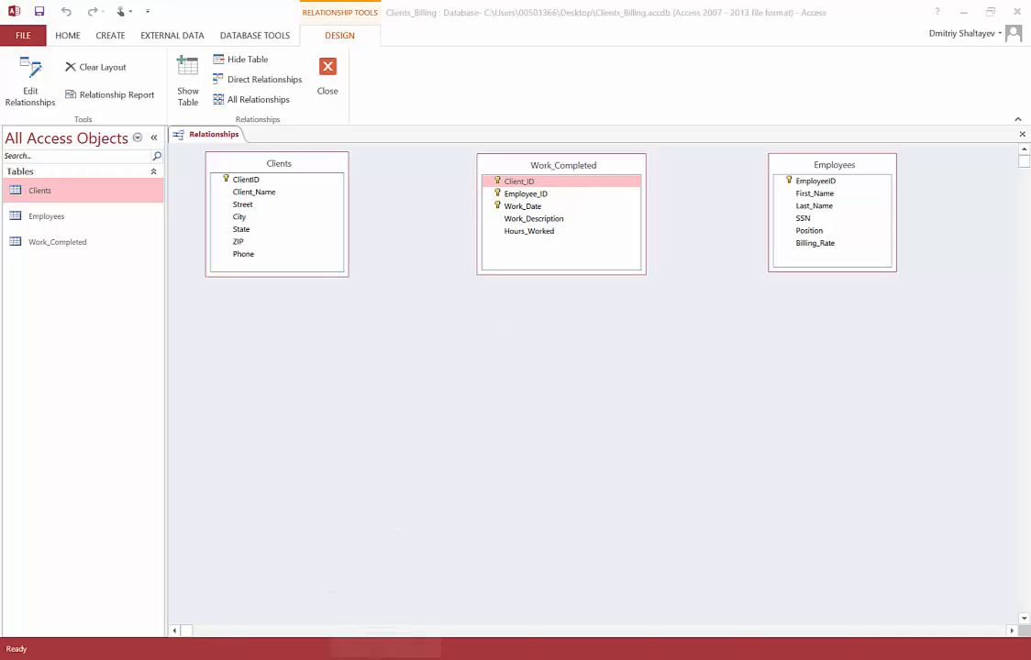
Highlight ClientID in Clients and the matching Client_ID in Work_Completed in the Word schema, then return to Access
key(alt+Tab)
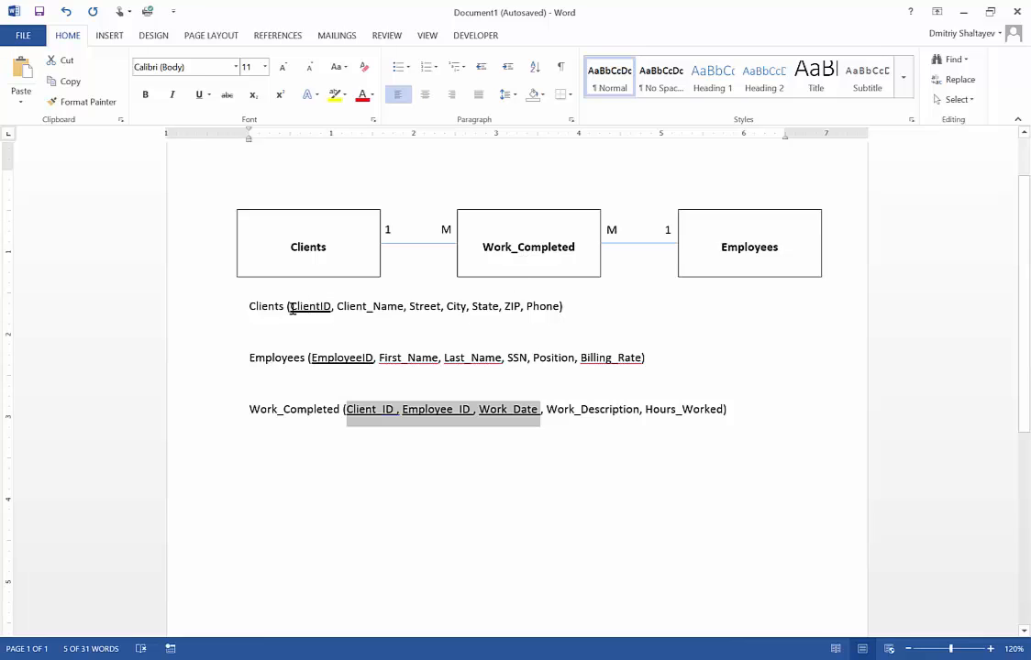
drag(291, 306, 332, 306)
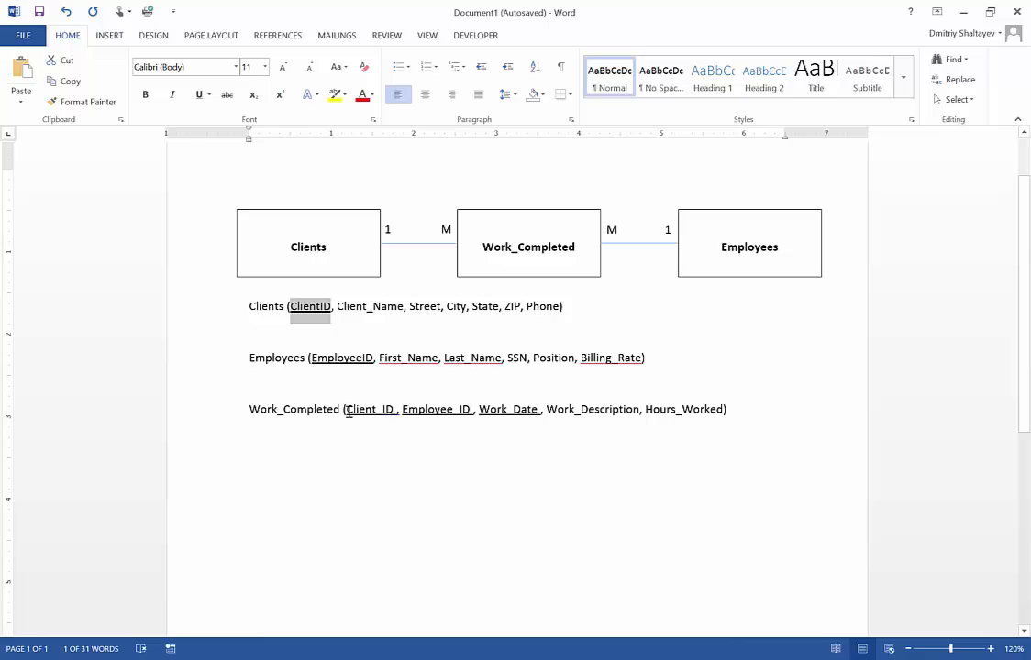
drag(347, 410, 395, 410)
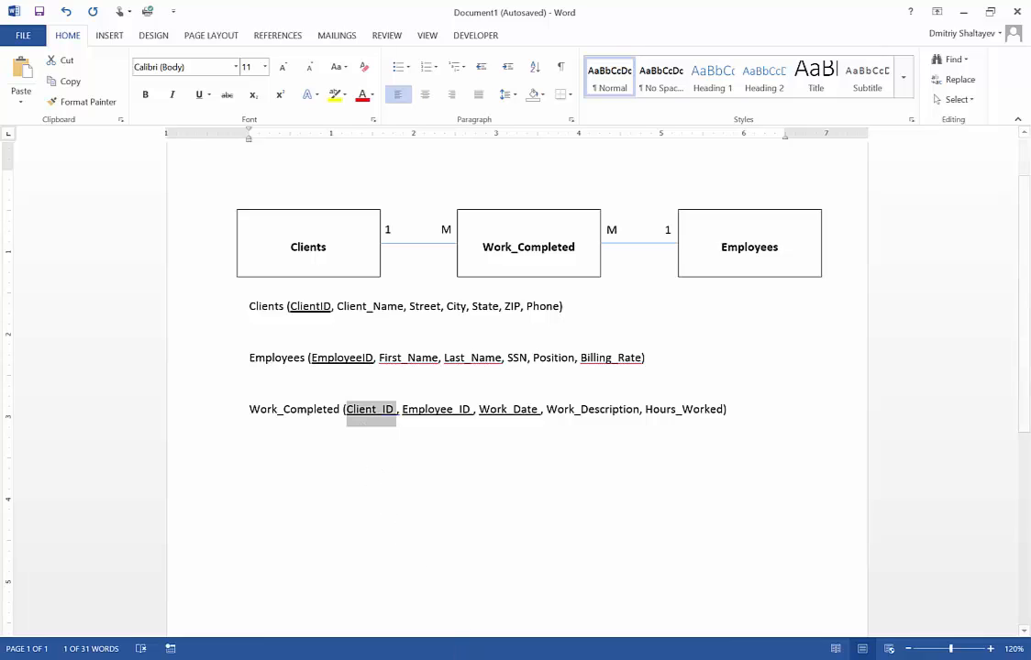
key(alt+Tab)
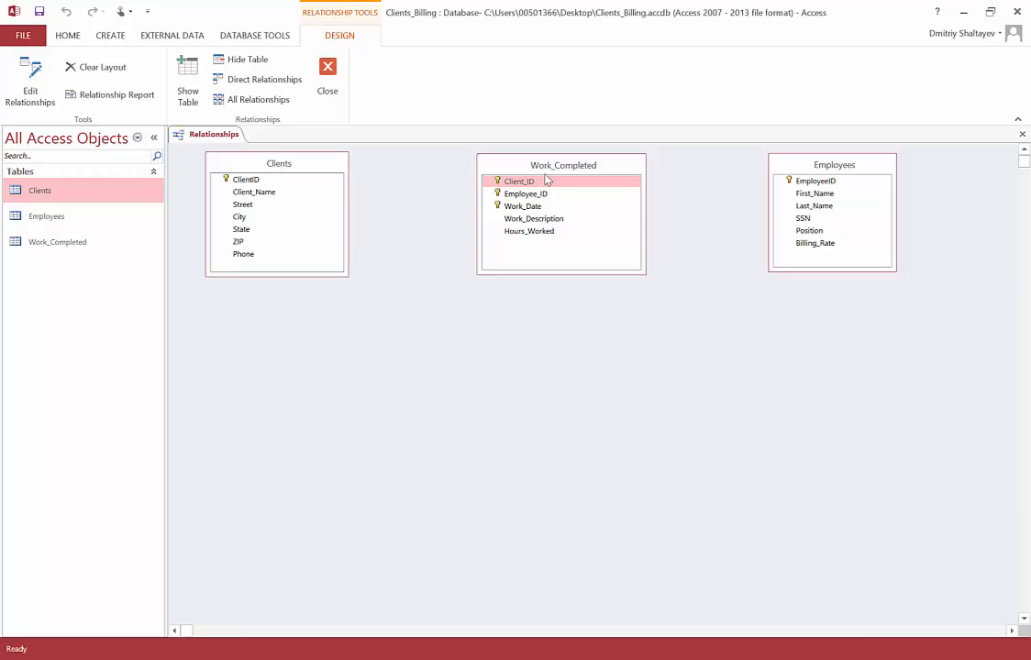
Create a relationship from ClientID in Clients to Client_ID in Work_Completed without enforcing referential integrity, and align the Work_Completed box
click(248, 179)
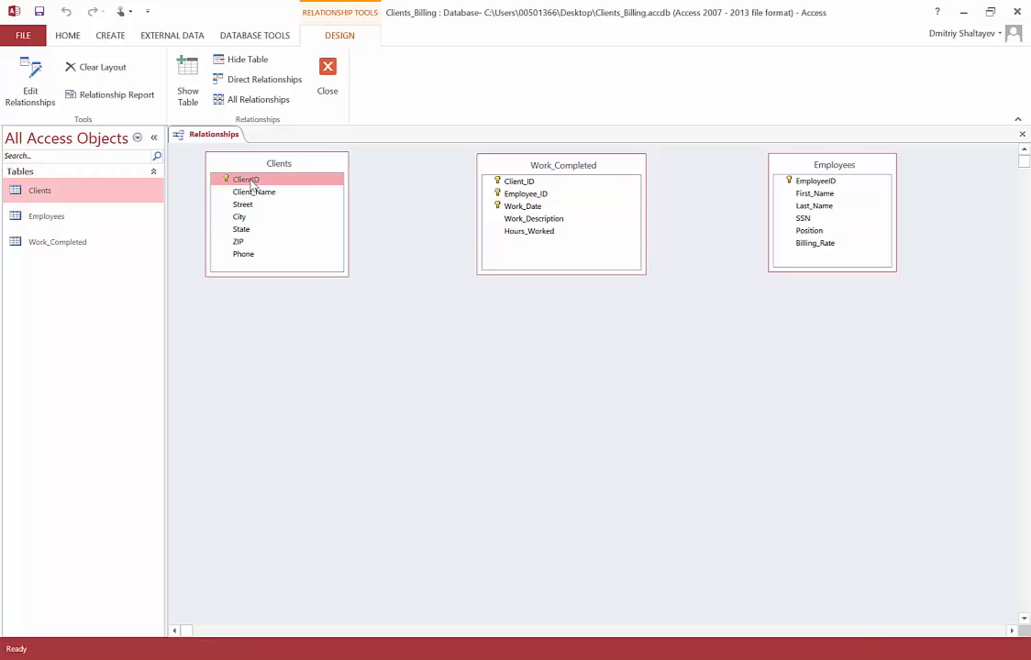
click(520, 185)
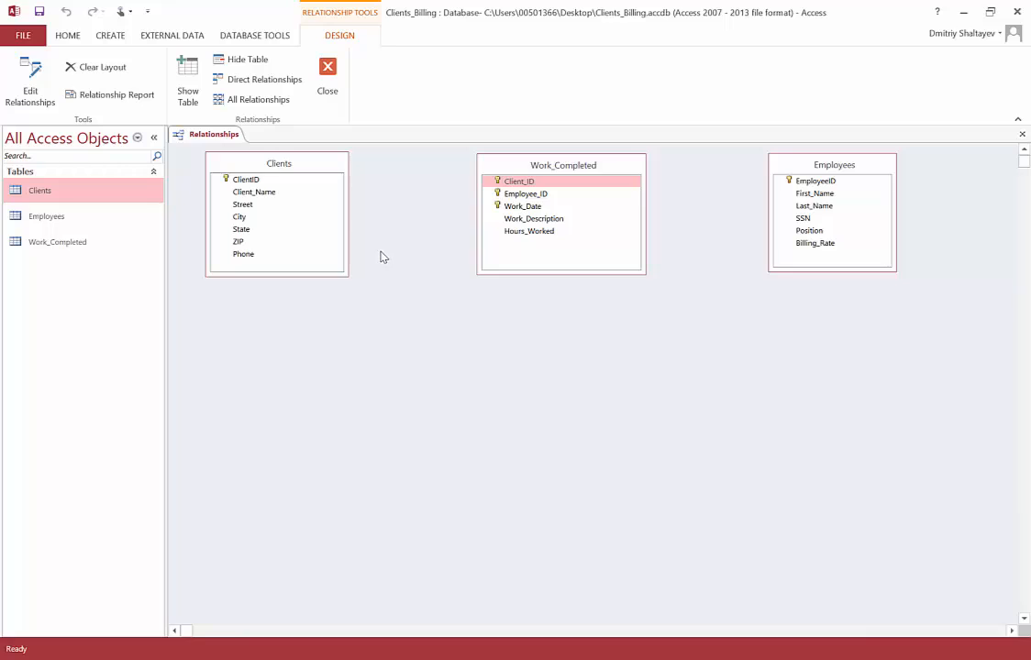
click(249, 183)
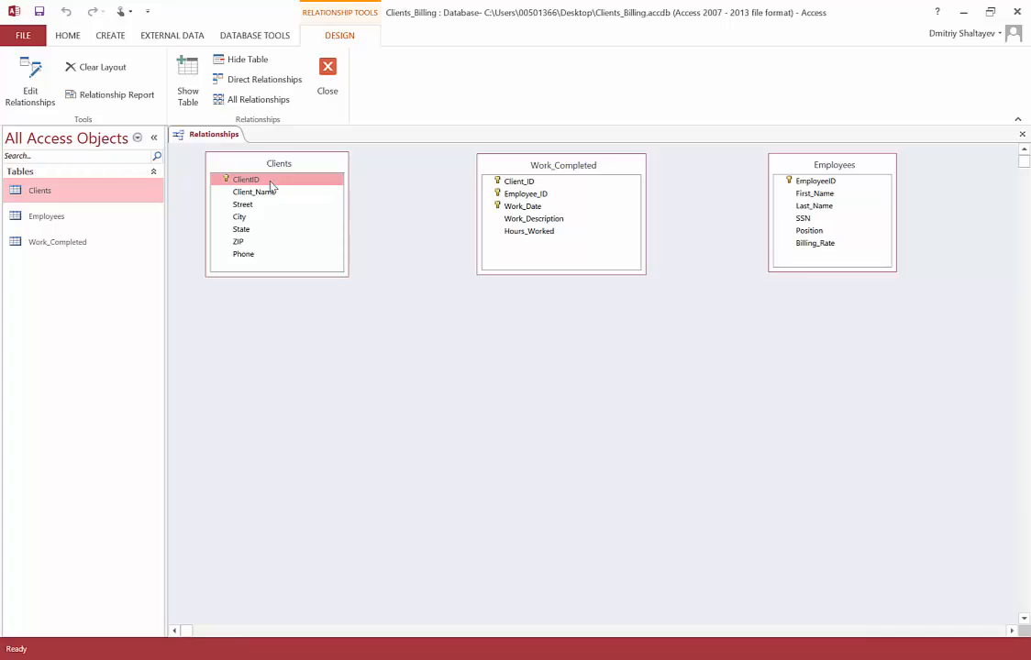
drag(272, 182, 535, 186)
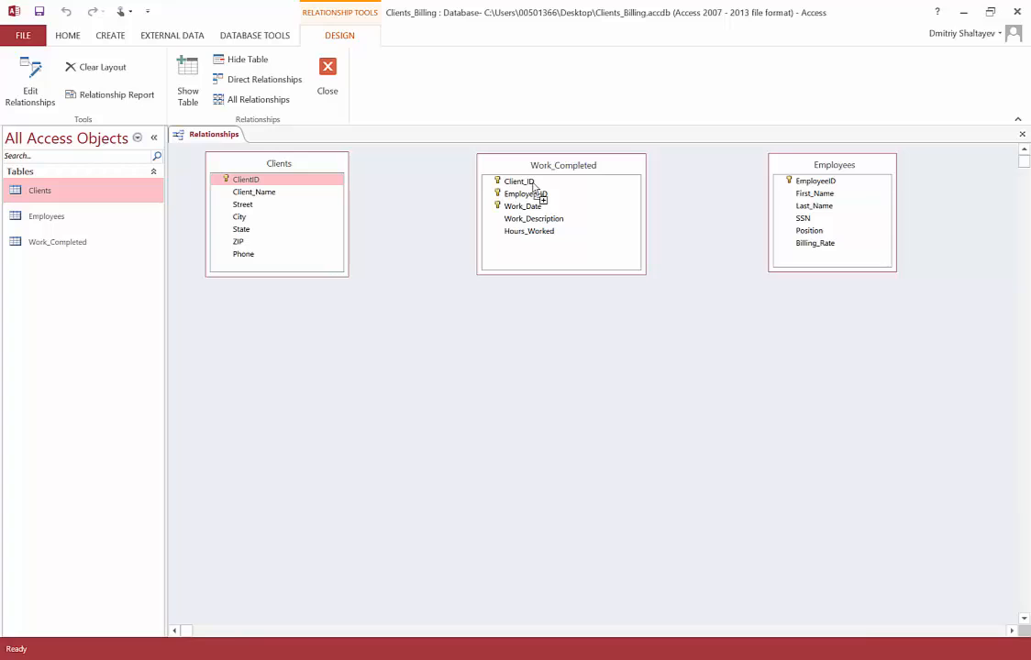
drag(534, 187, 525, 314)
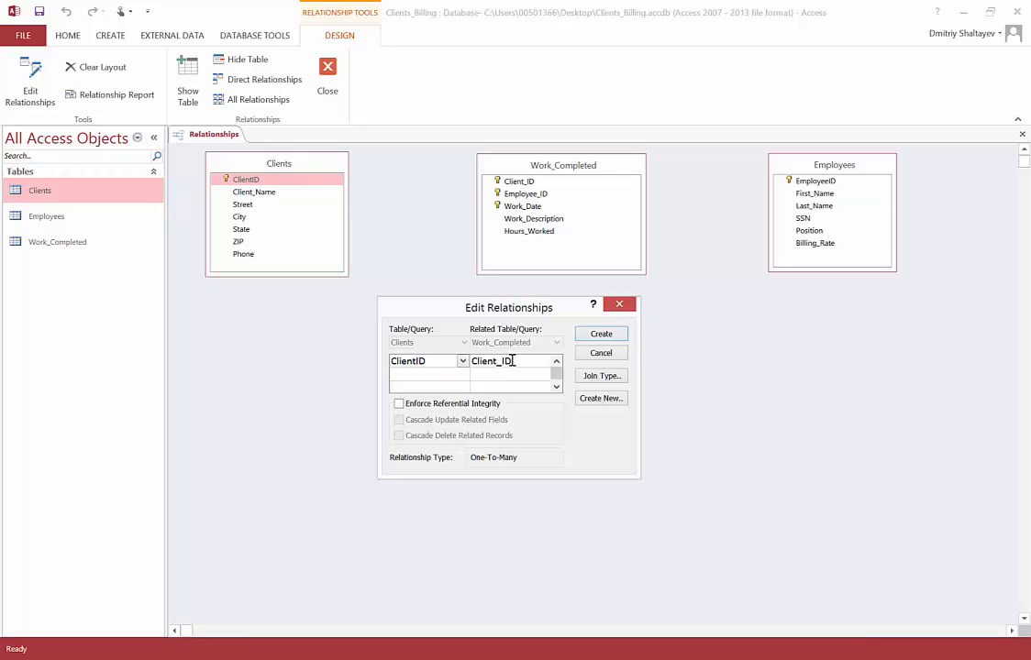
click(602, 334)
click(601, 168)
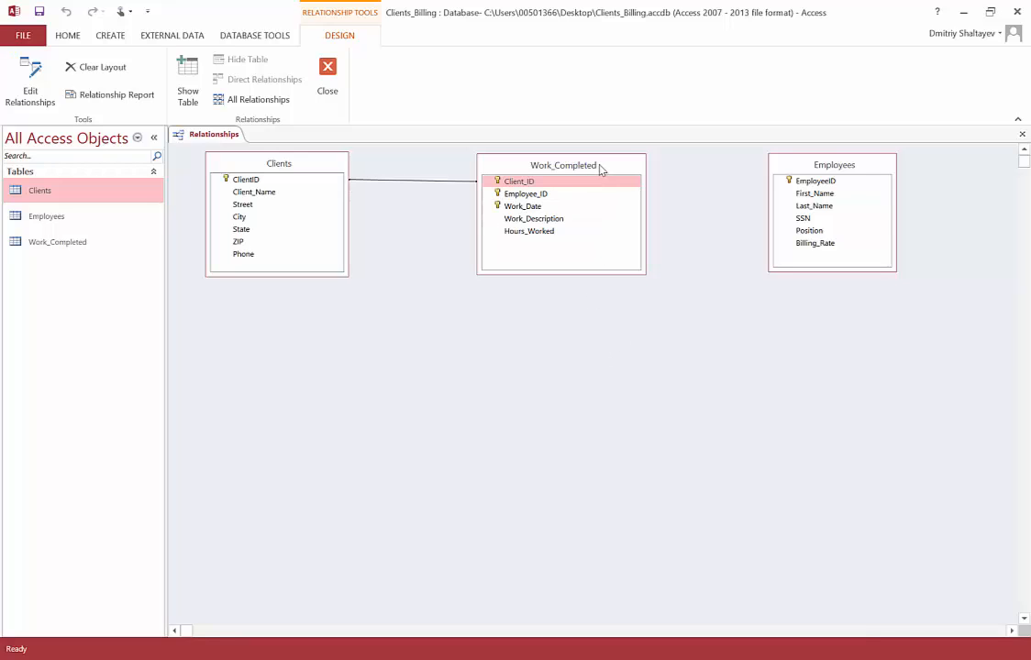
drag(600, 166, 600, 168)
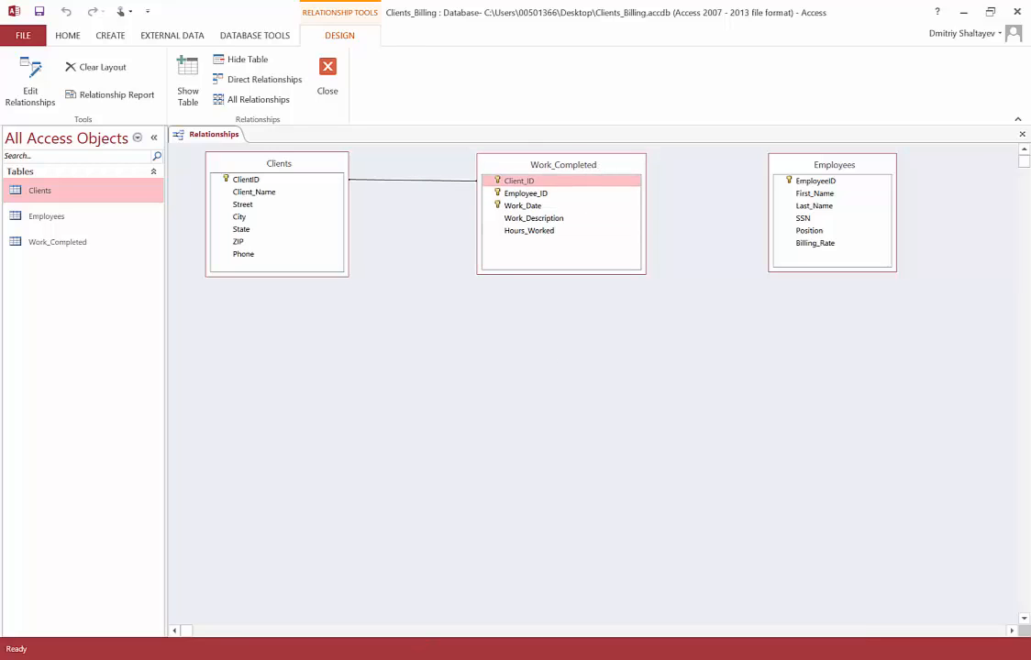
Create a relationship from EmployeeID in Employees to Employee_ID in Work_Completed without enforcing referential integrity, and move the Employees box to straighten its line
key(alt+Tab)
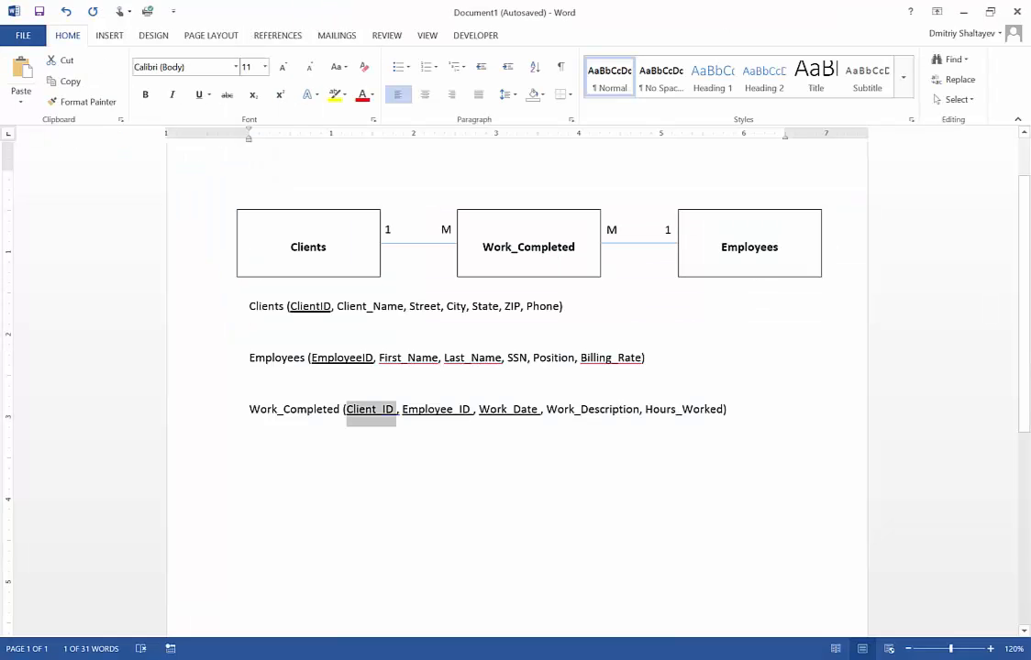
key(alt+Tab)
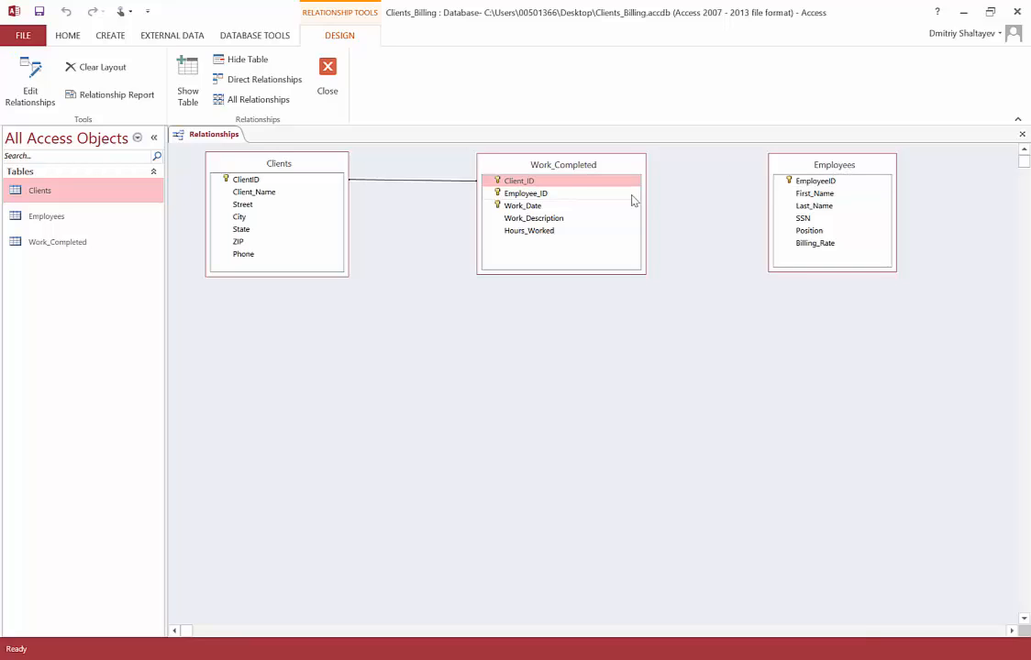
click(823, 183)
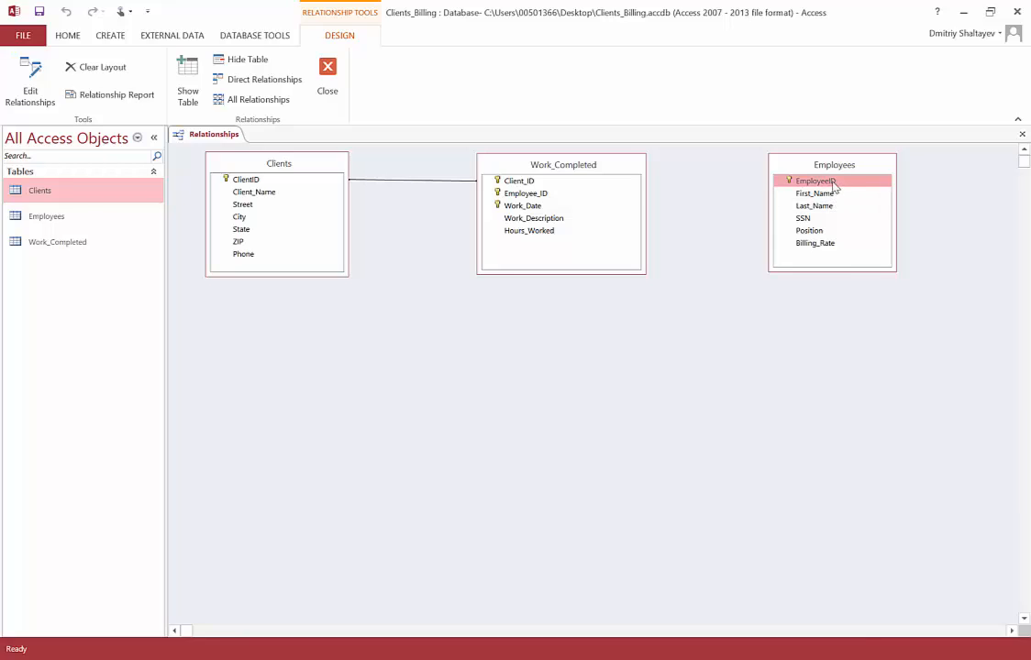
drag(835, 189, 552, 200)
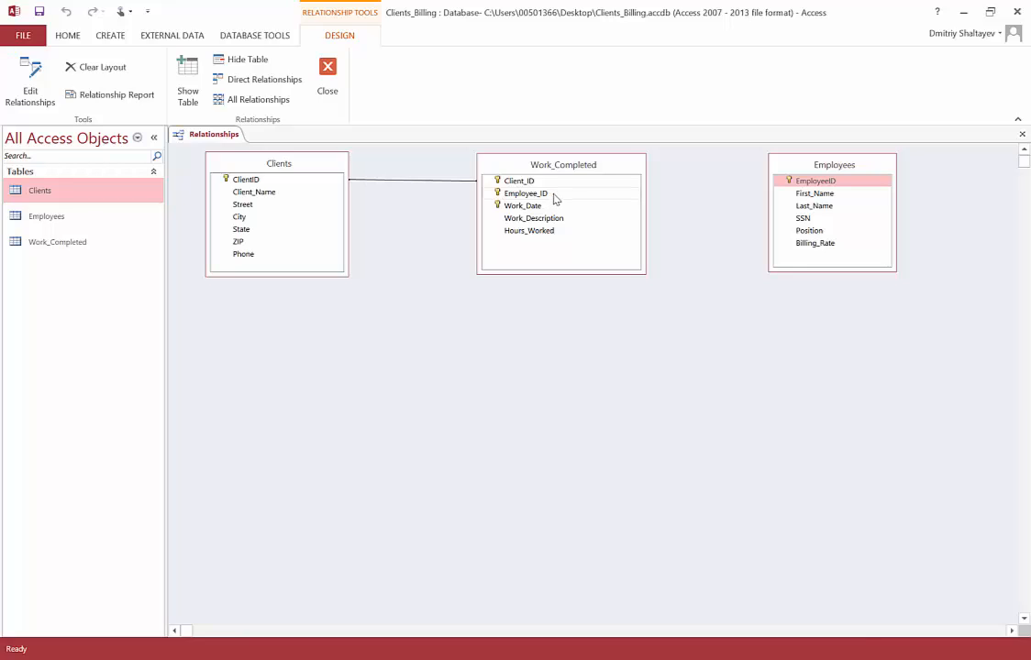
drag(553, 198, 557, 191)
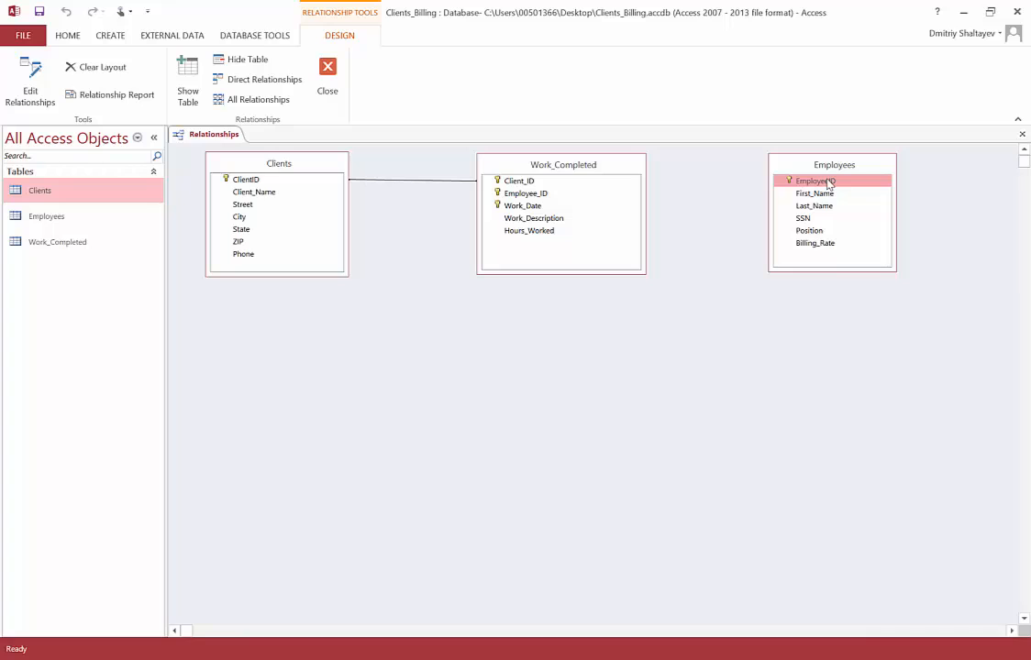
drag(828, 183, 532, 196)
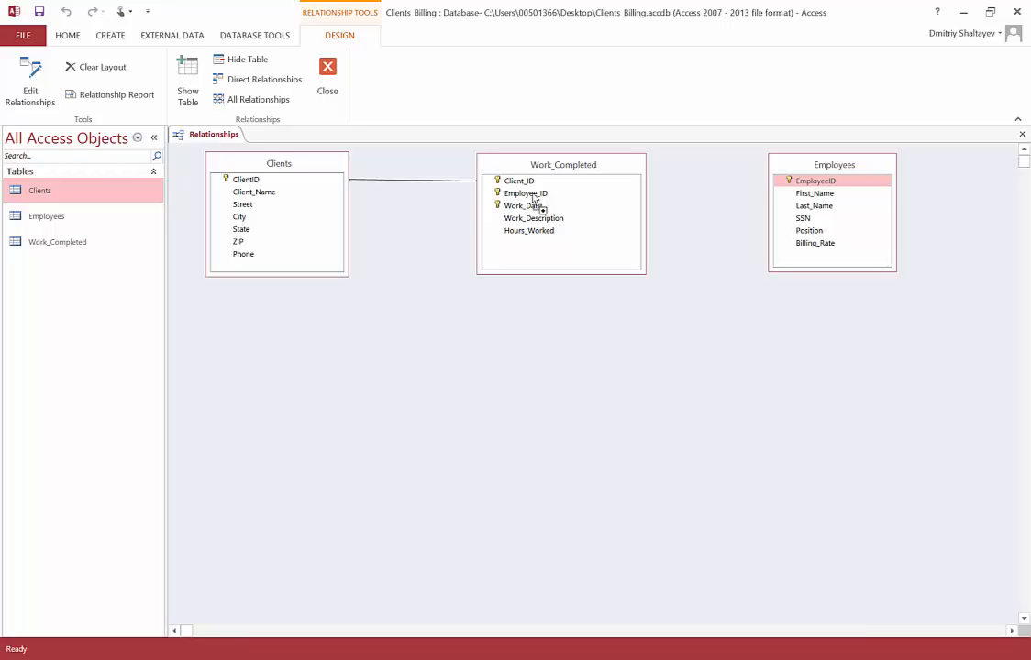
drag(533, 198, 534, 197)
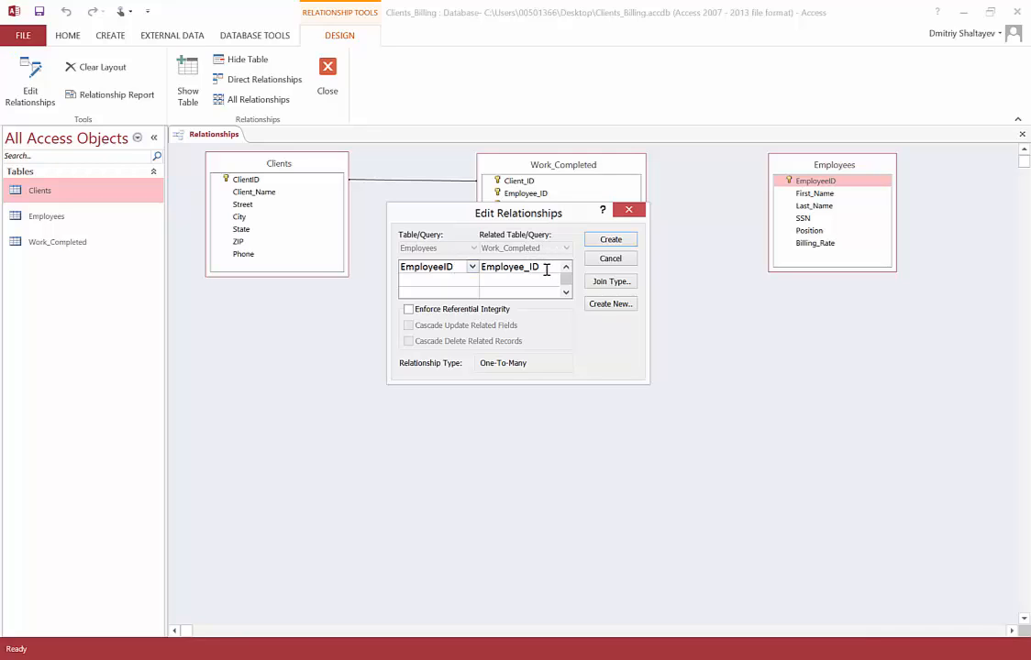
click(614, 240)
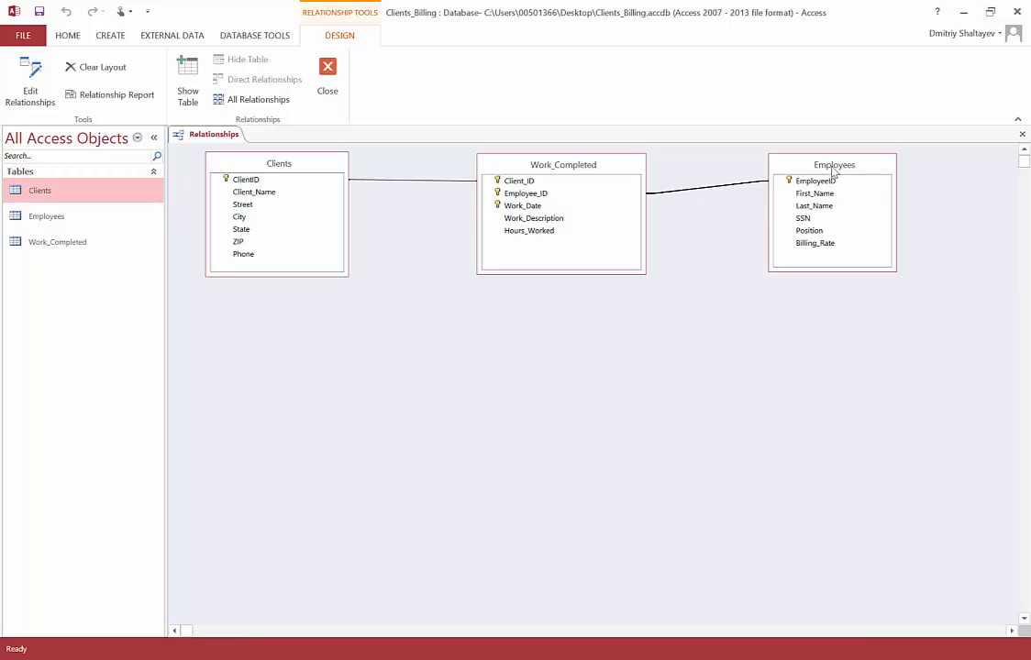
drag(836, 168, 854, 181)
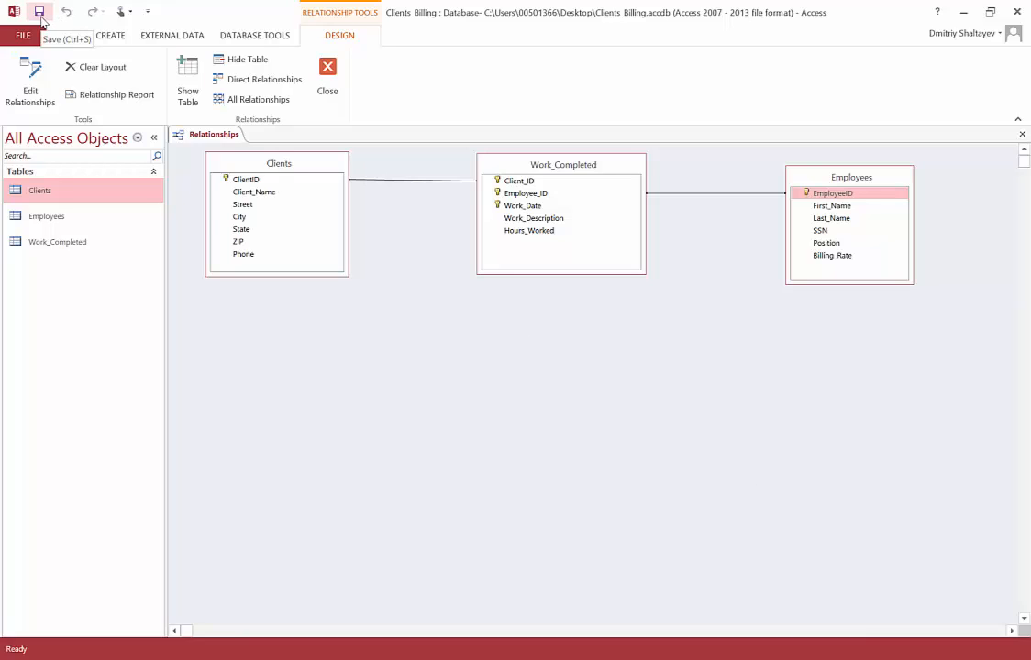
Save the relationships layout and close it
click(41, 17)
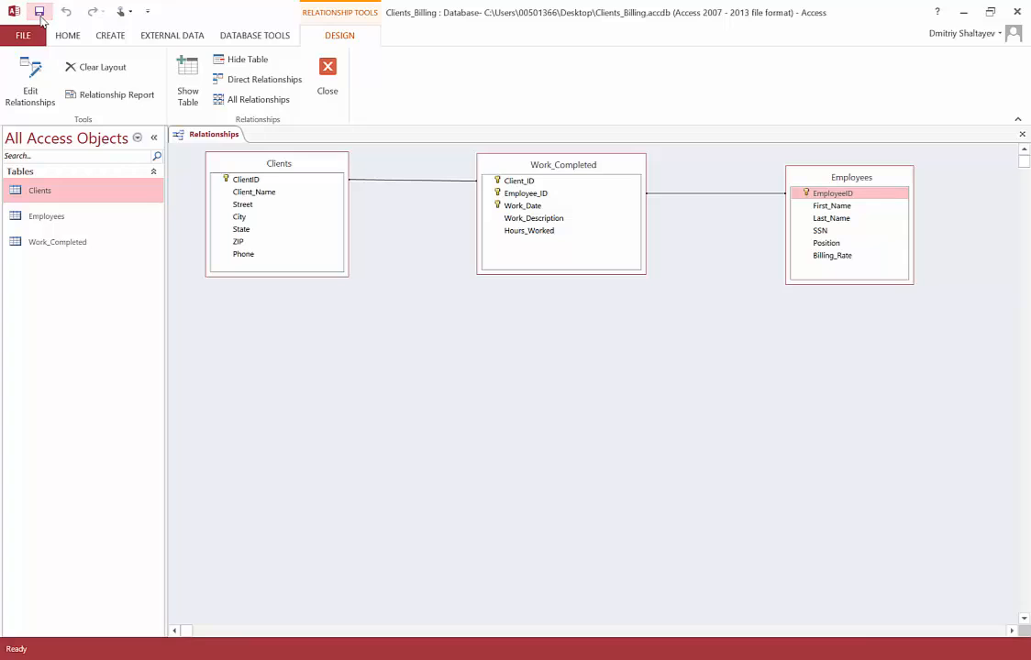
click(40, 15)
click(328, 74)
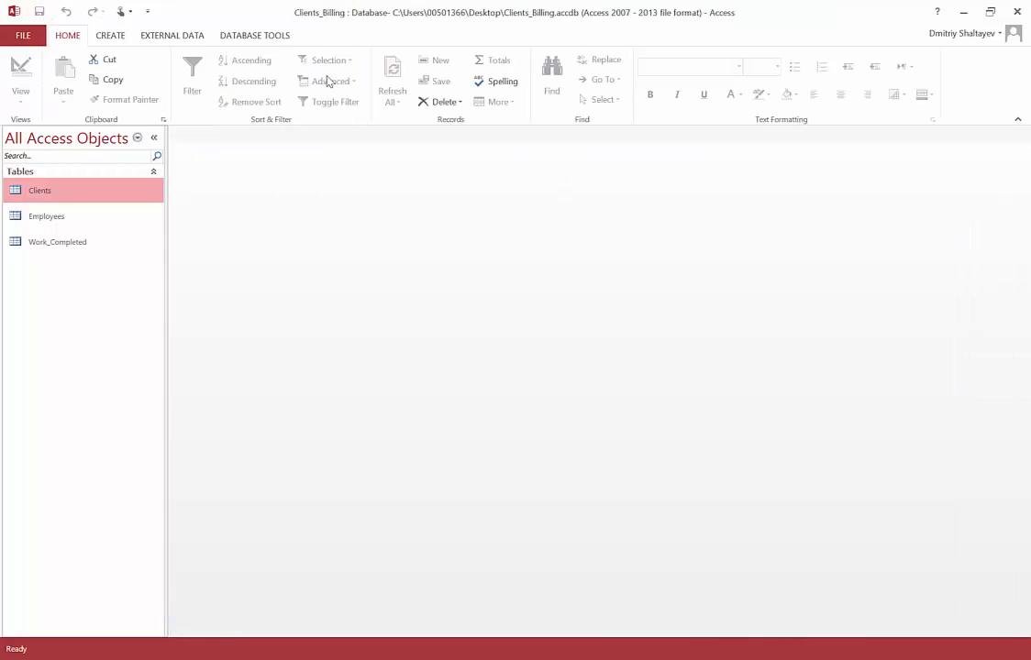
Start a test record in the Work_Completed table with Work_Date 9/12/2016, Employee_ID 3 and Client_ID 3
double_click(68, 242)
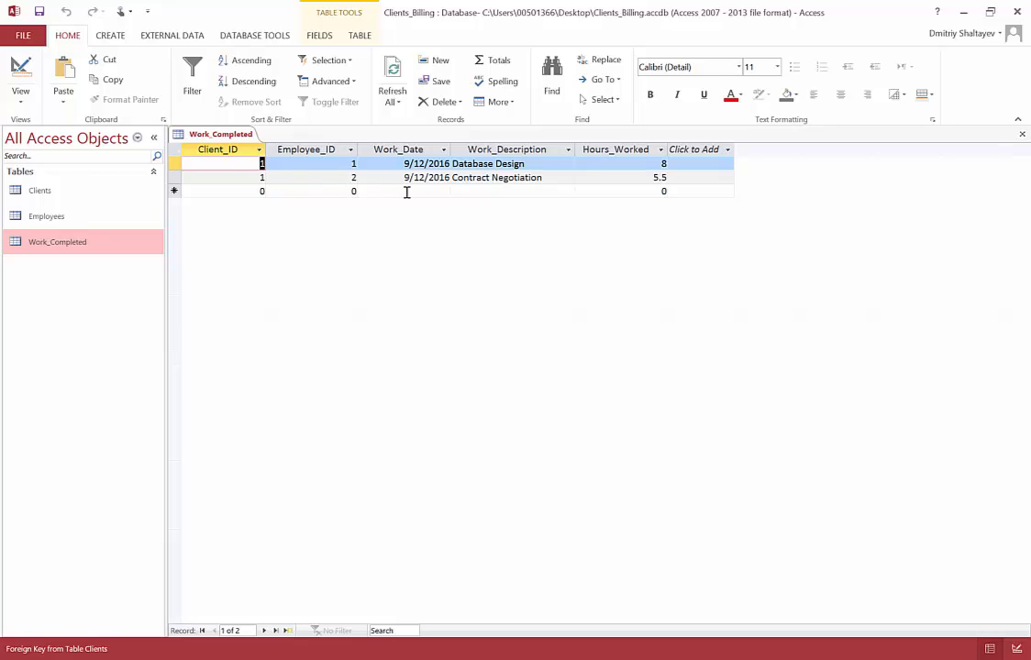
click(440, 192)
click(456, 192)
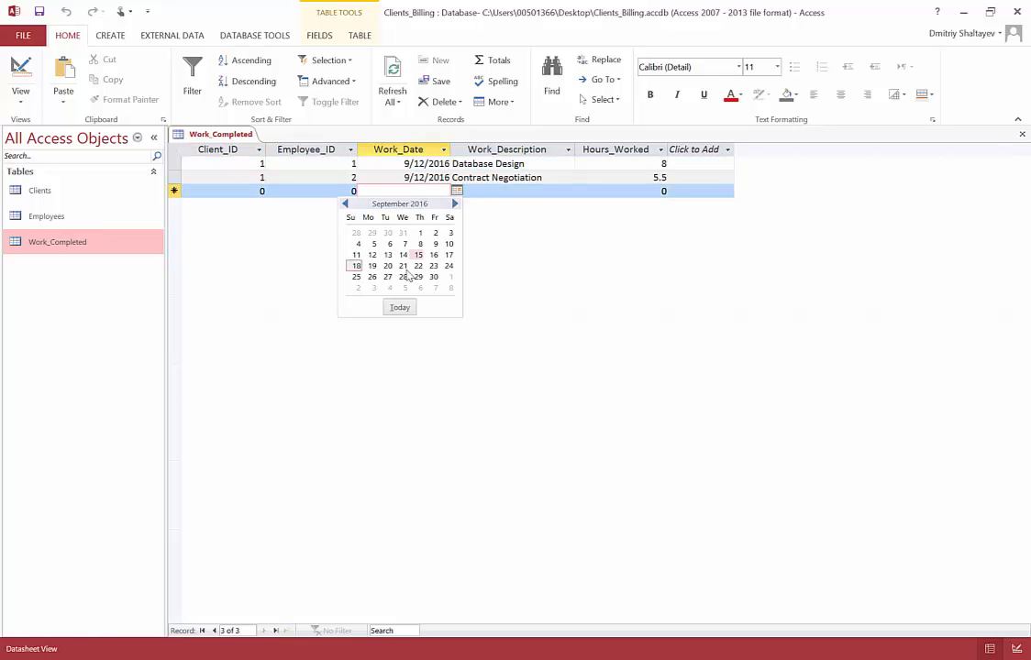
click(372, 255)
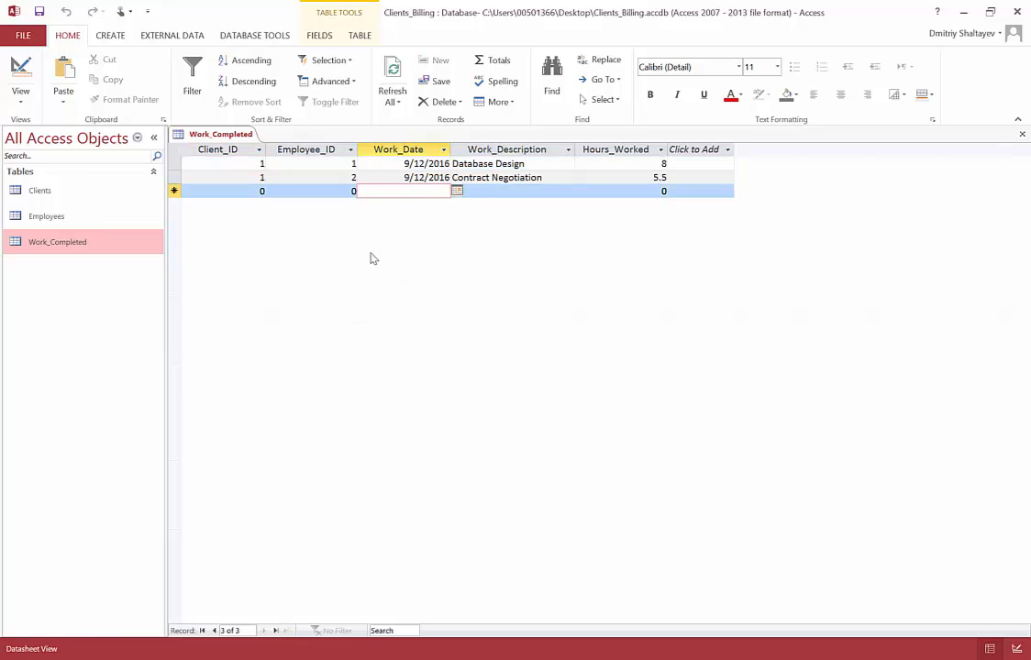
click(352, 192)
key(BackSpace)
text(3)
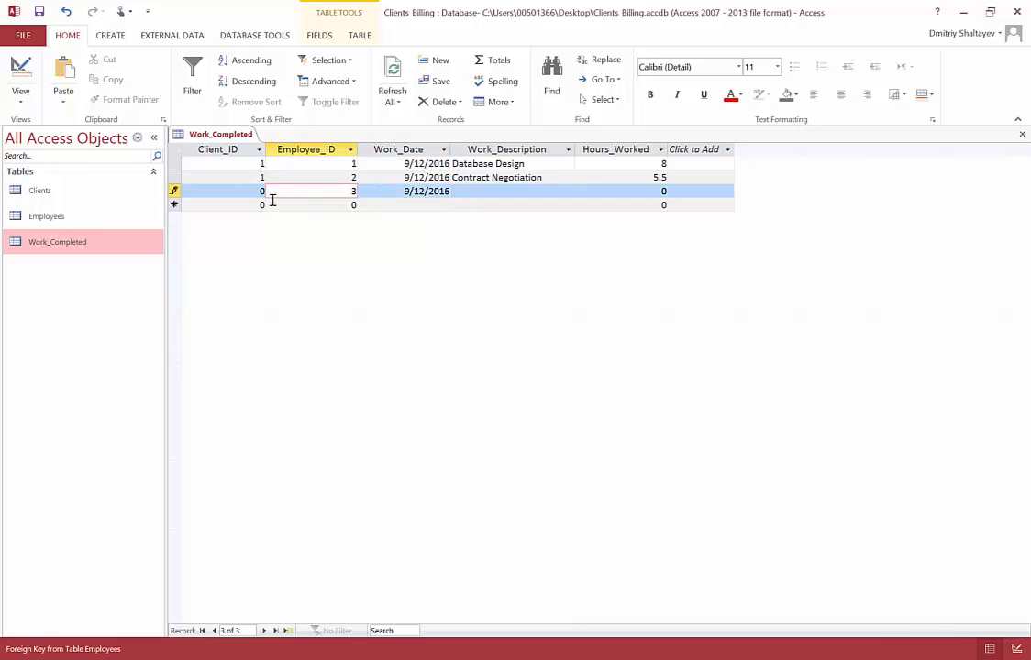
click(261, 192)
key(BackSpace)
text(3)
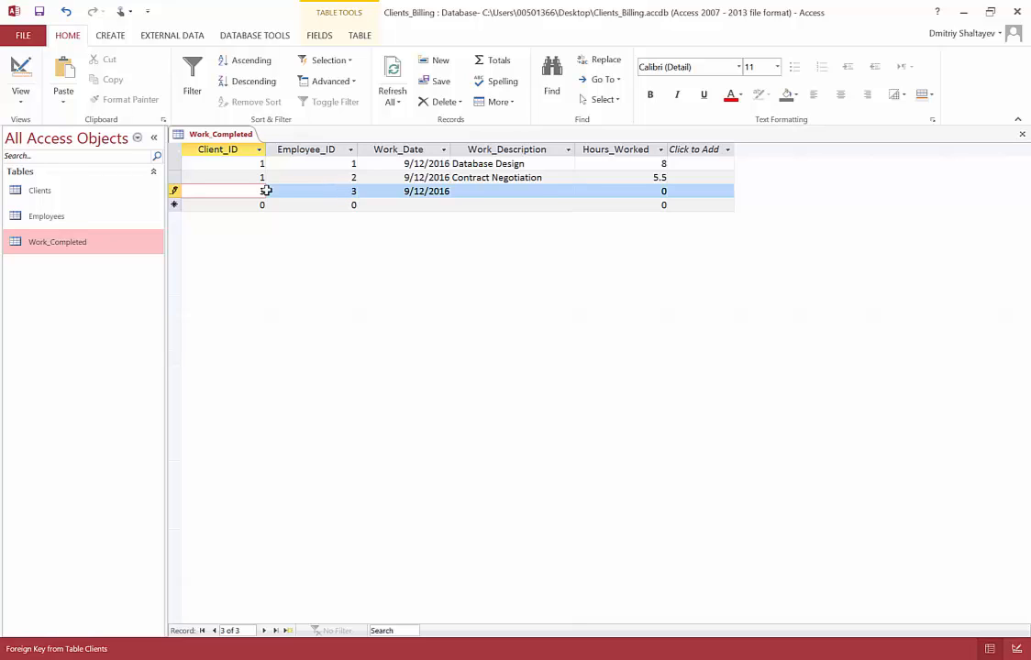
Complete the test record with the description Something and 4 hours worked, and commit it
click(544, 192)
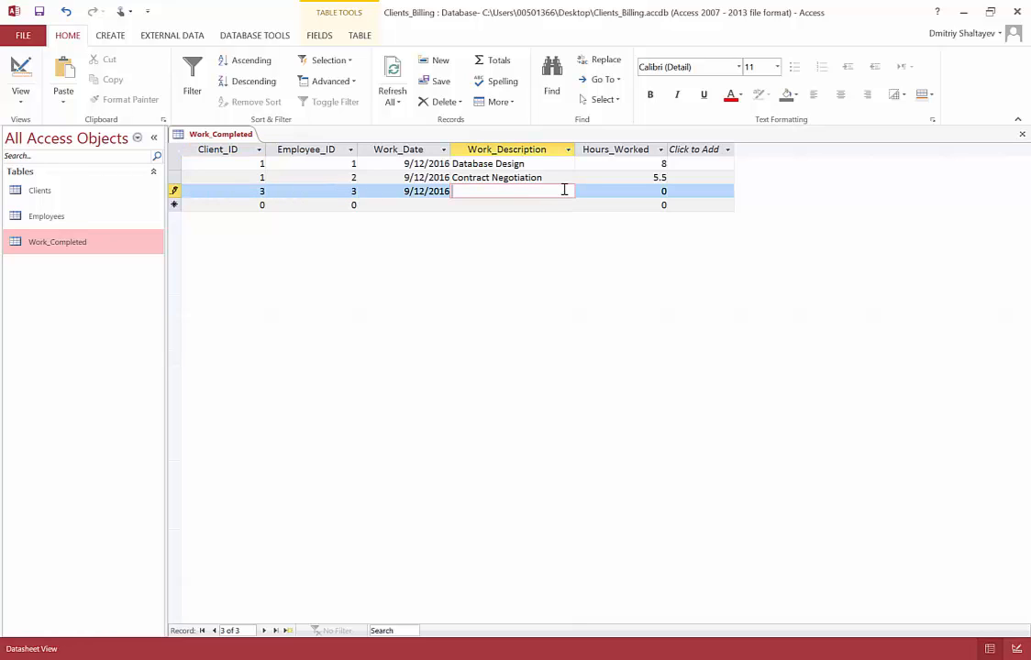
text(Someth)
text(ing)
key(Tab)
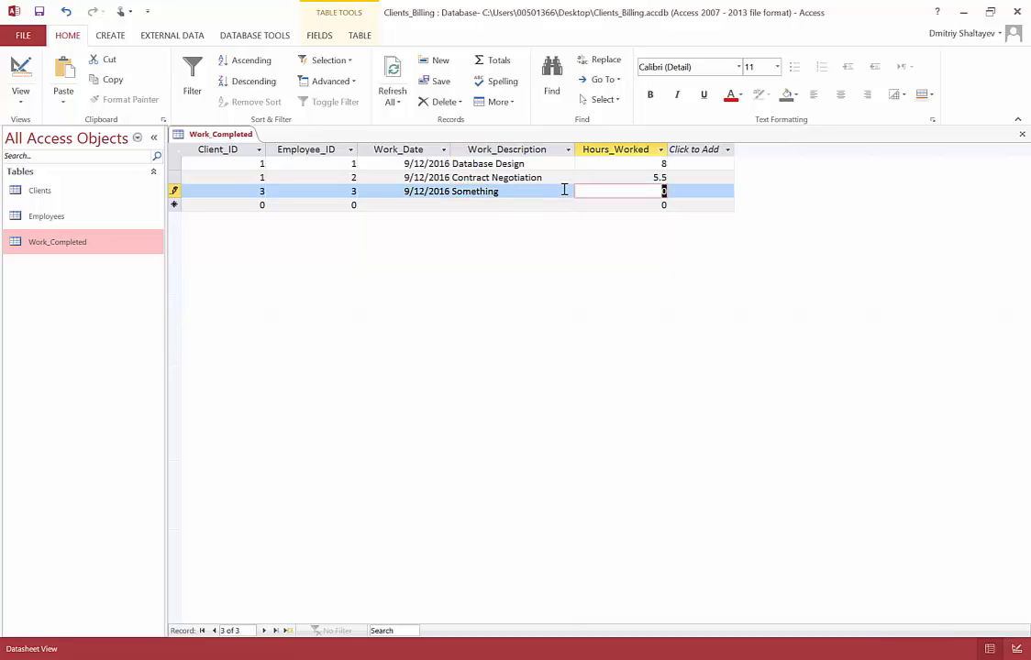
text(4)
key(Tab)
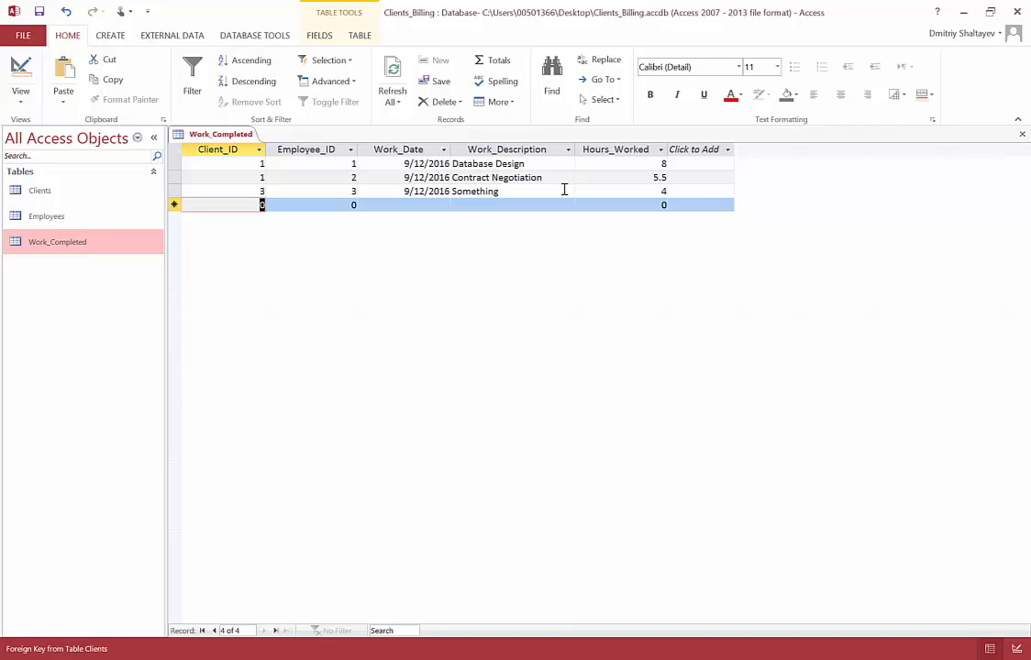
Check the test record's client and employee IDs, delete that record from Work_Completed, and close the table
click(264, 190)
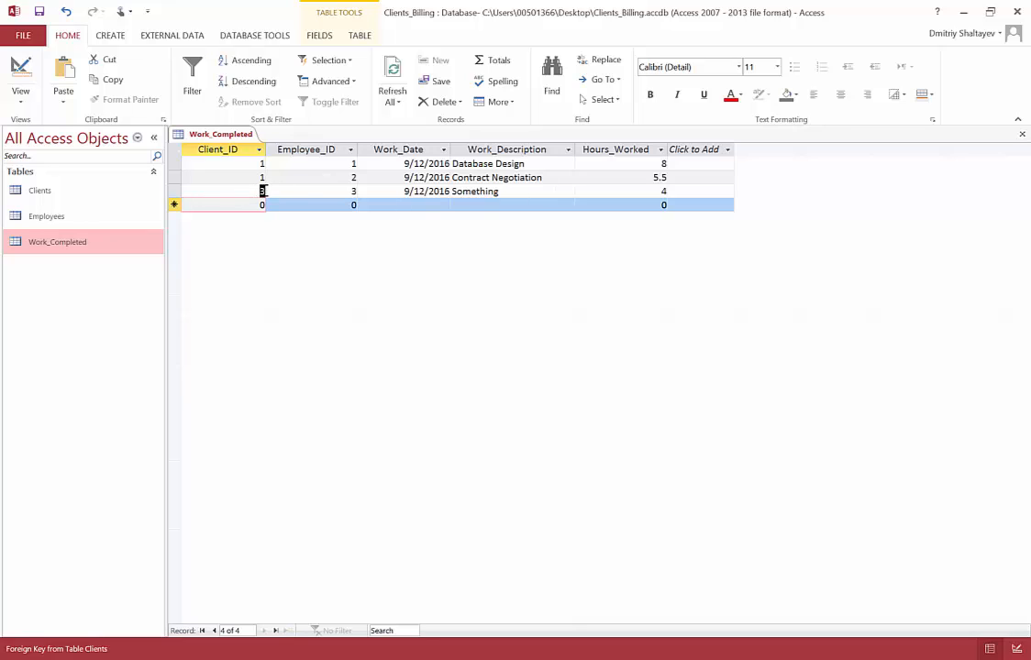
click(357, 191)
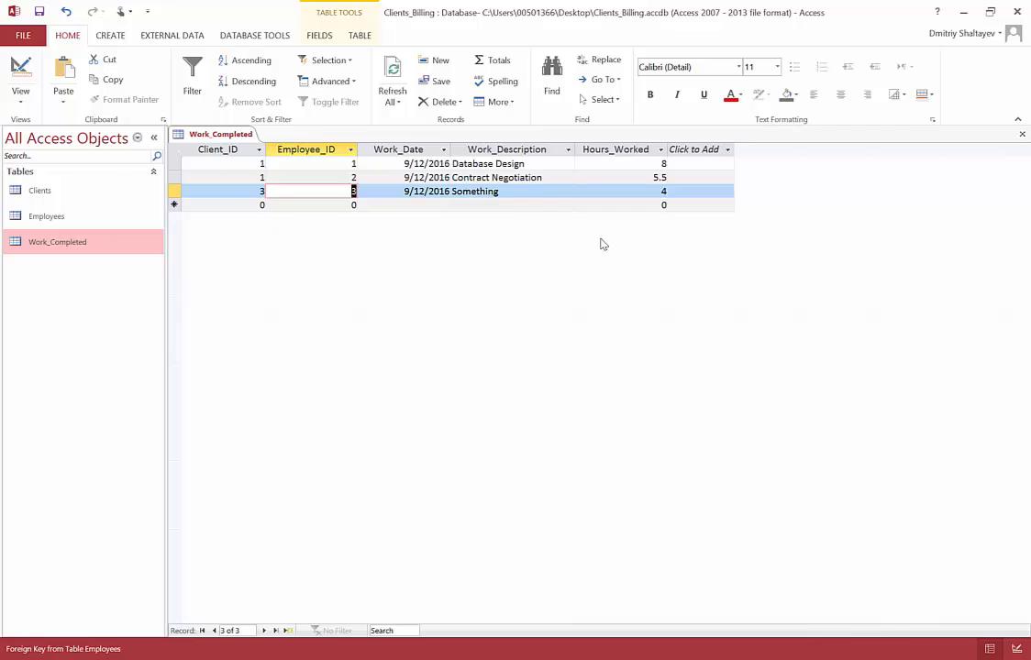
click(172, 192)
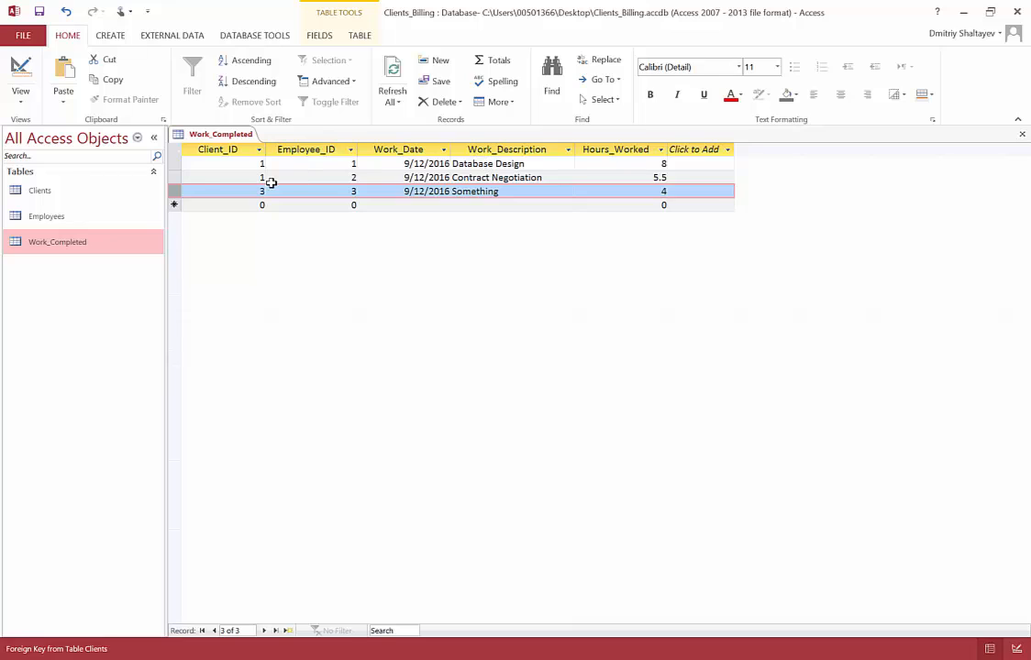
click(448, 103)
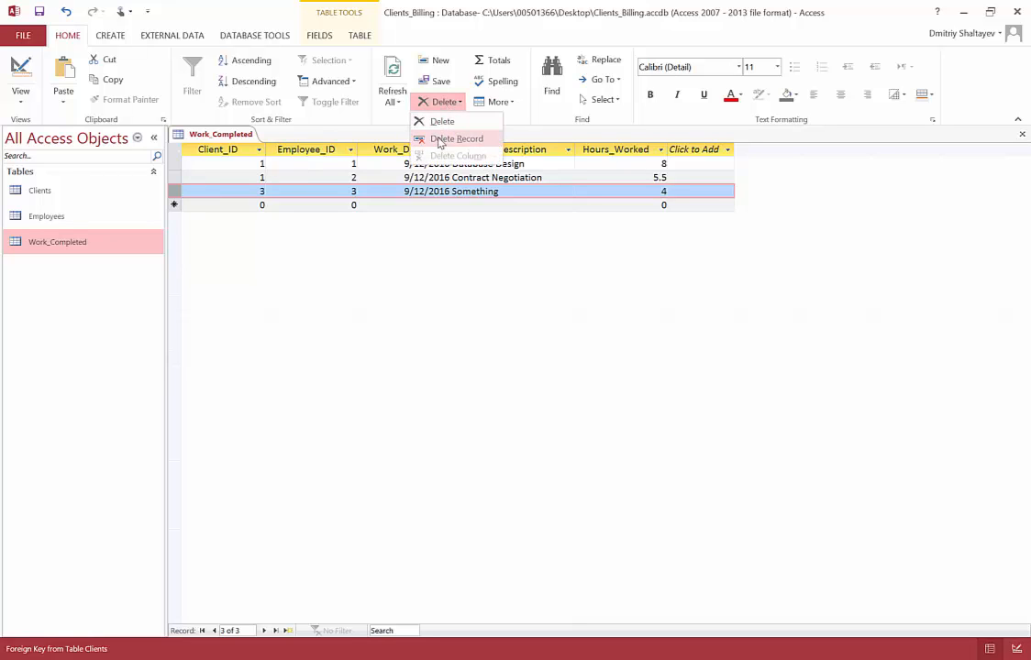
click(444, 139)
click(495, 388)
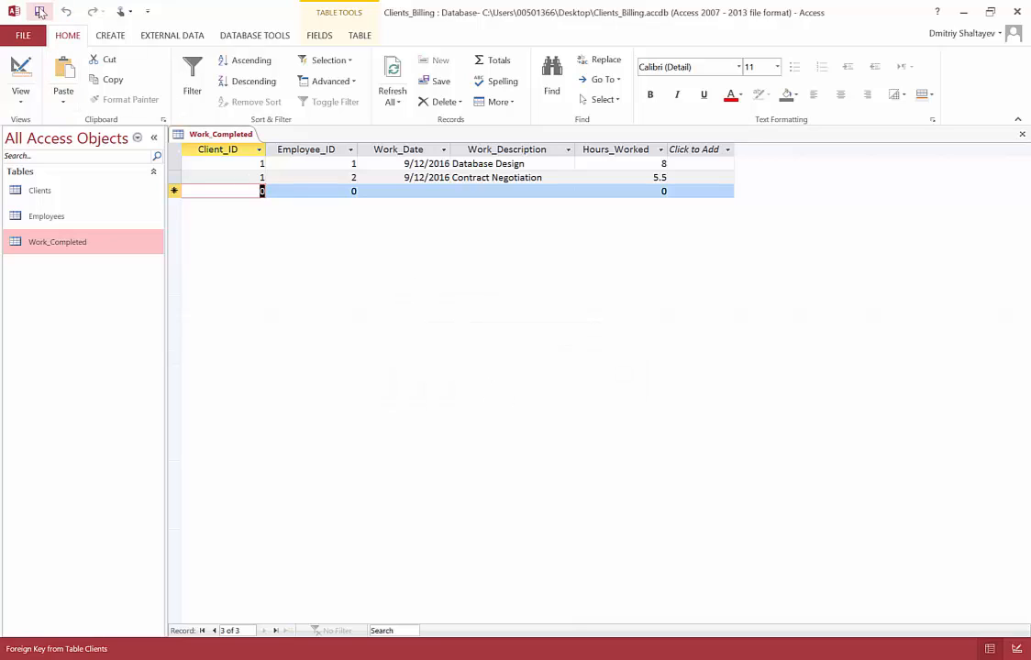
click(1022, 134)
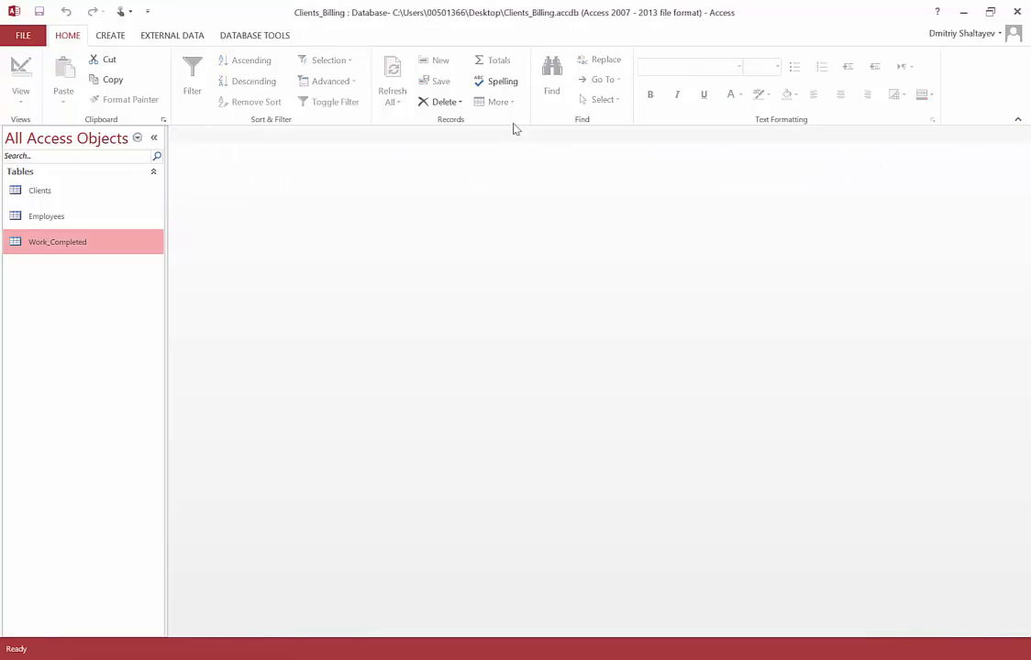
Enforce referential integrity on the Clients to Work_Completed relationship without cascade options, and switch to the Word diagram to compare its cardinality
click(262, 35)
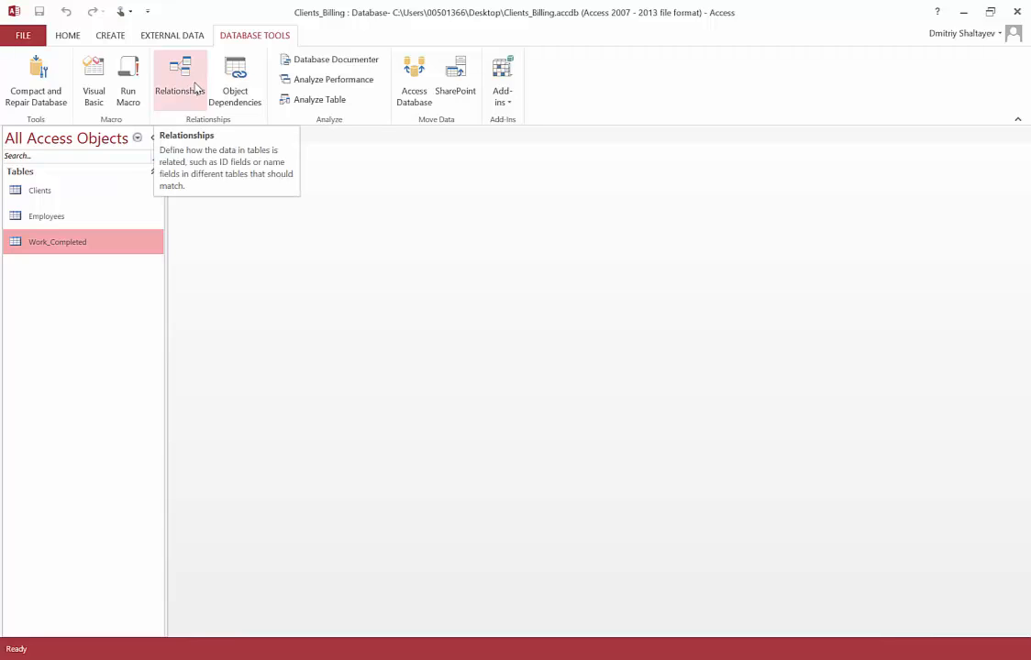
click(190, 86)
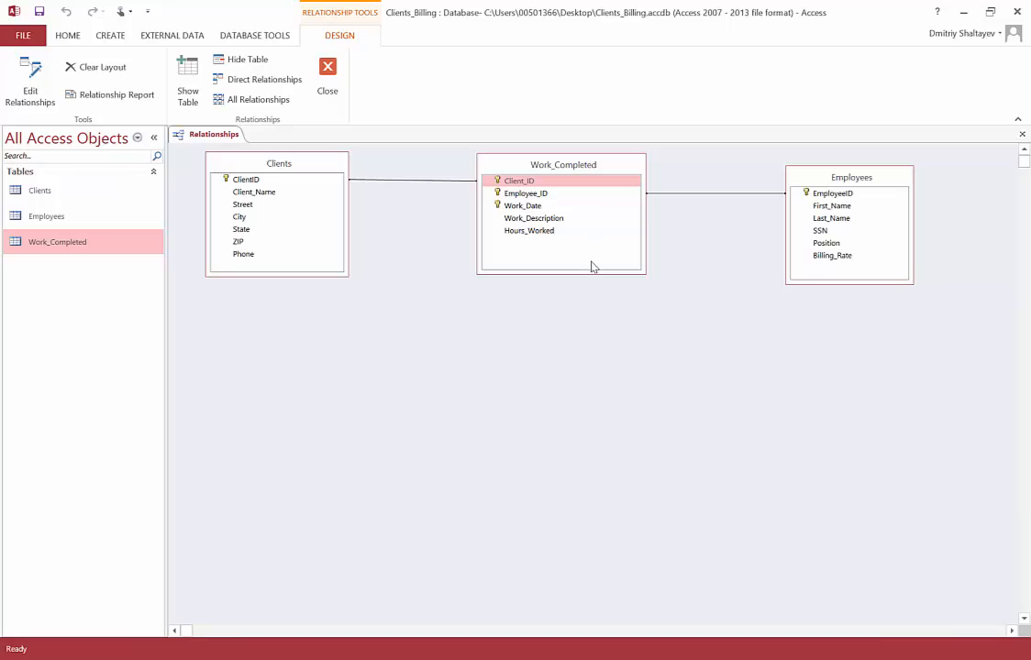
click(417, 185)
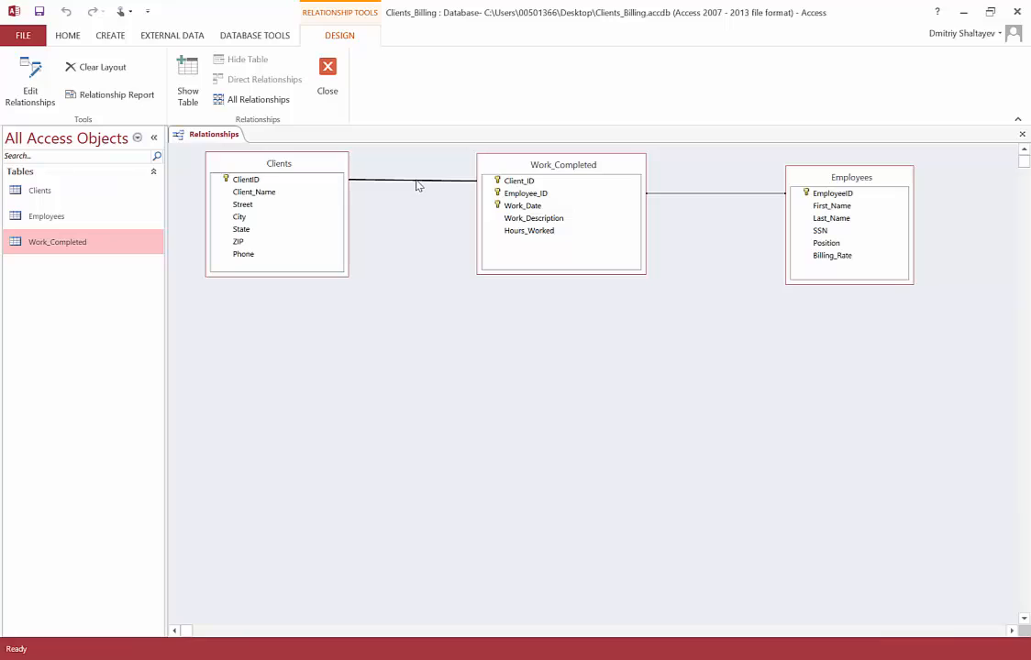
click(719, 194)
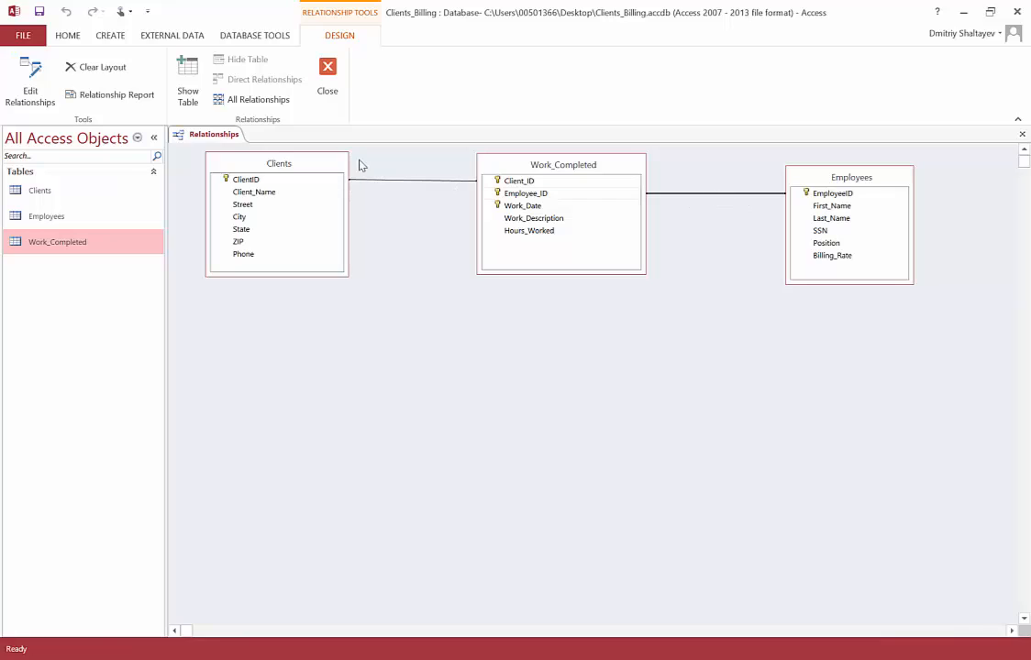
click(410, 183)
right_click(415, 186)
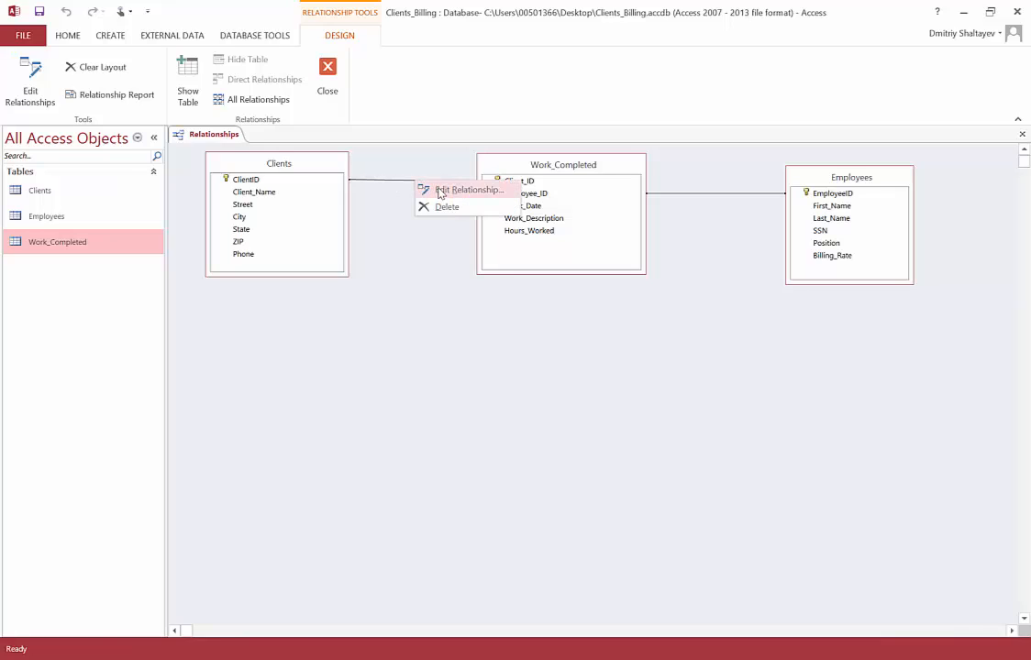
click(440, 190)
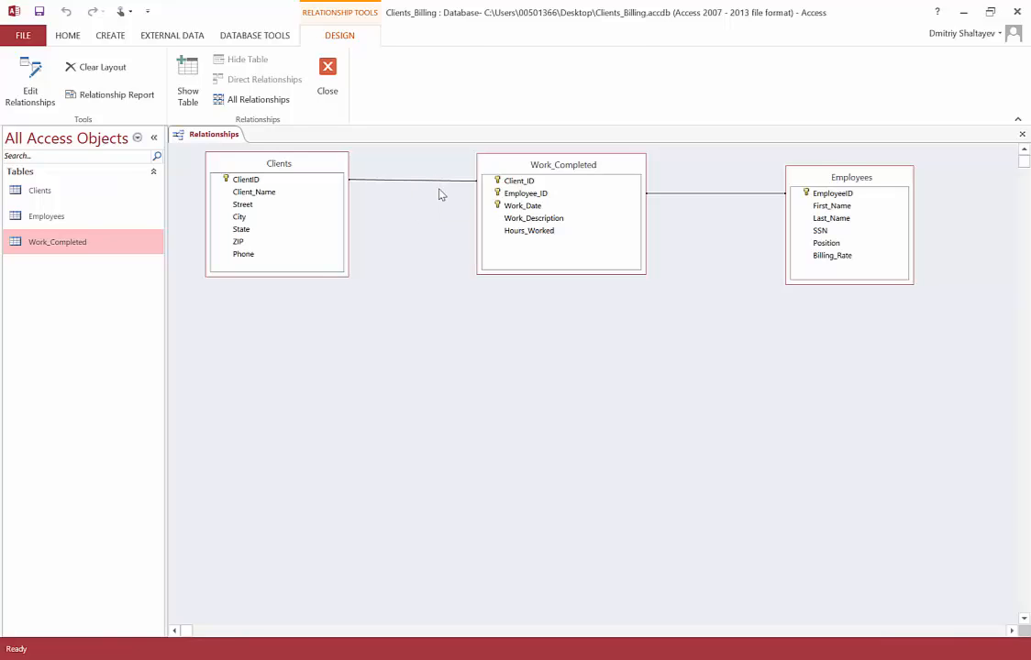
drag(478, 167, 507, 162)
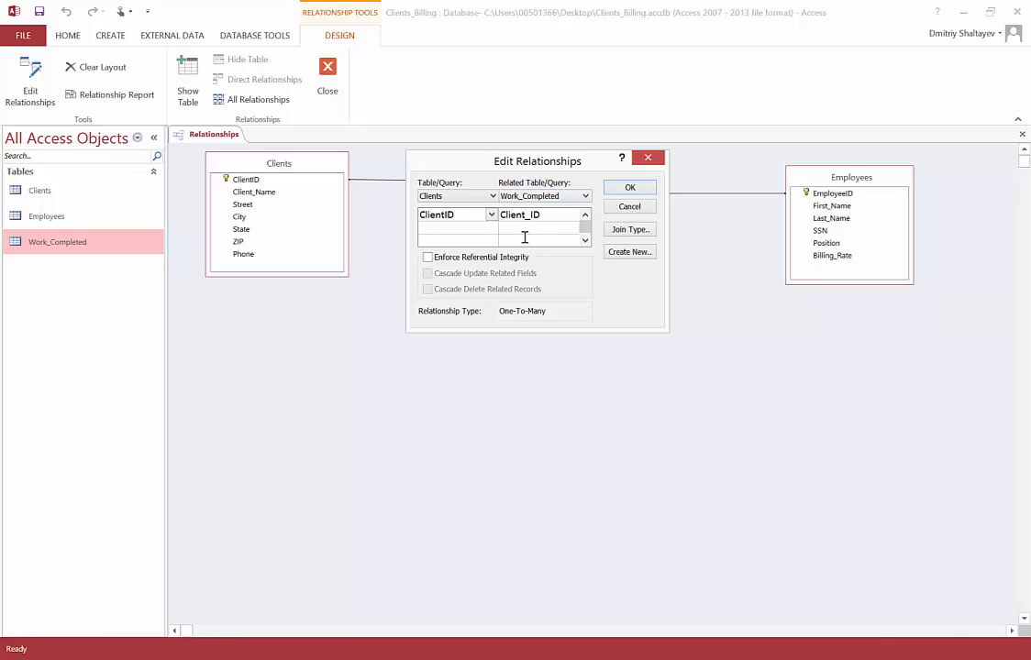
click(428, 258)
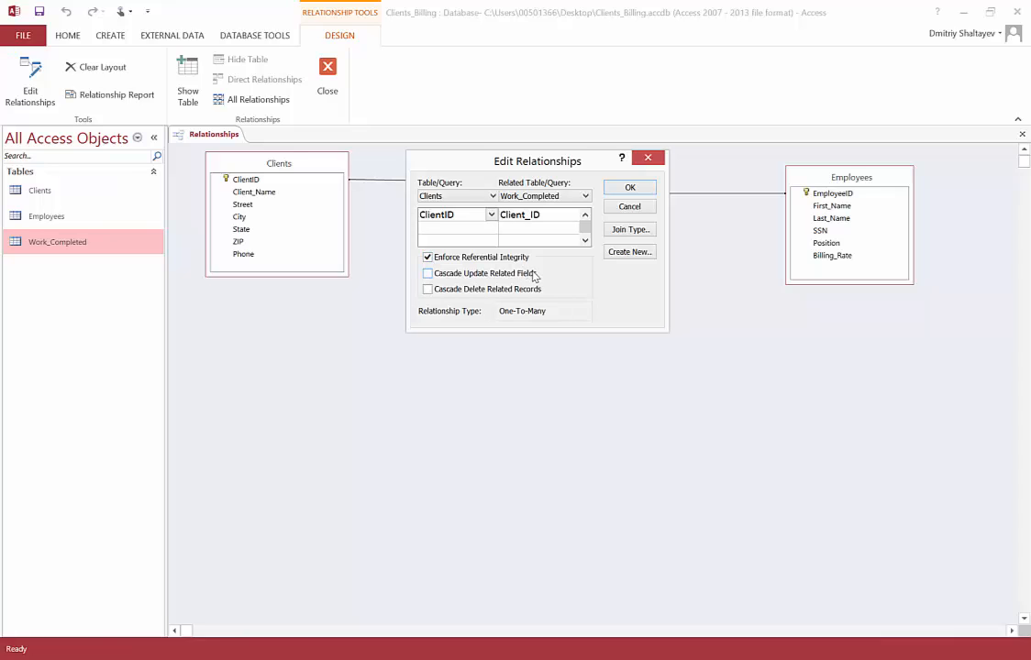
click(630, 188)
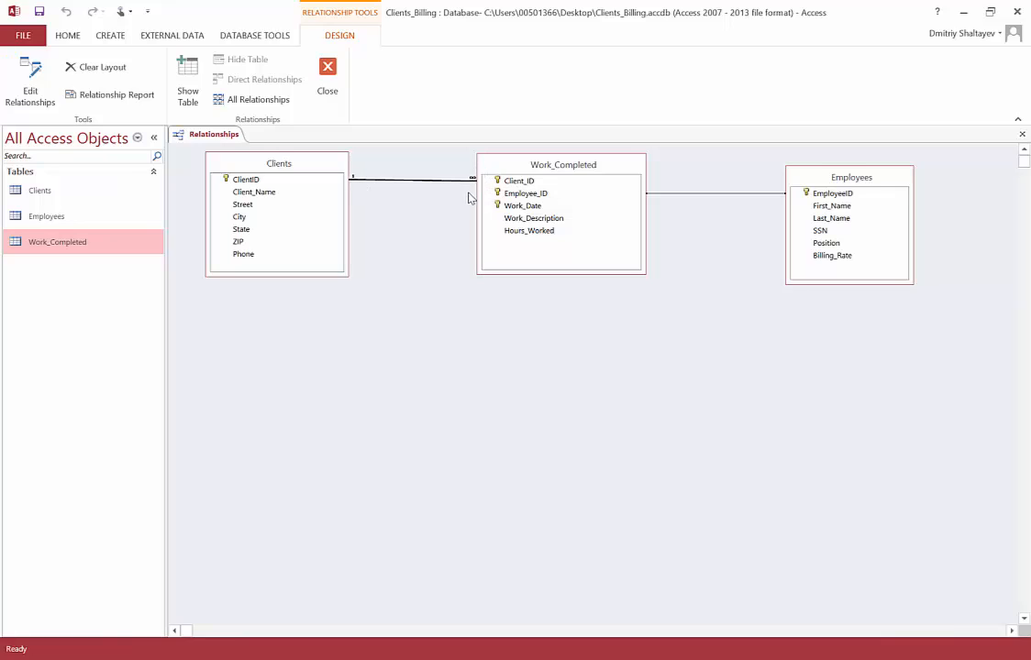
click(415, 659)
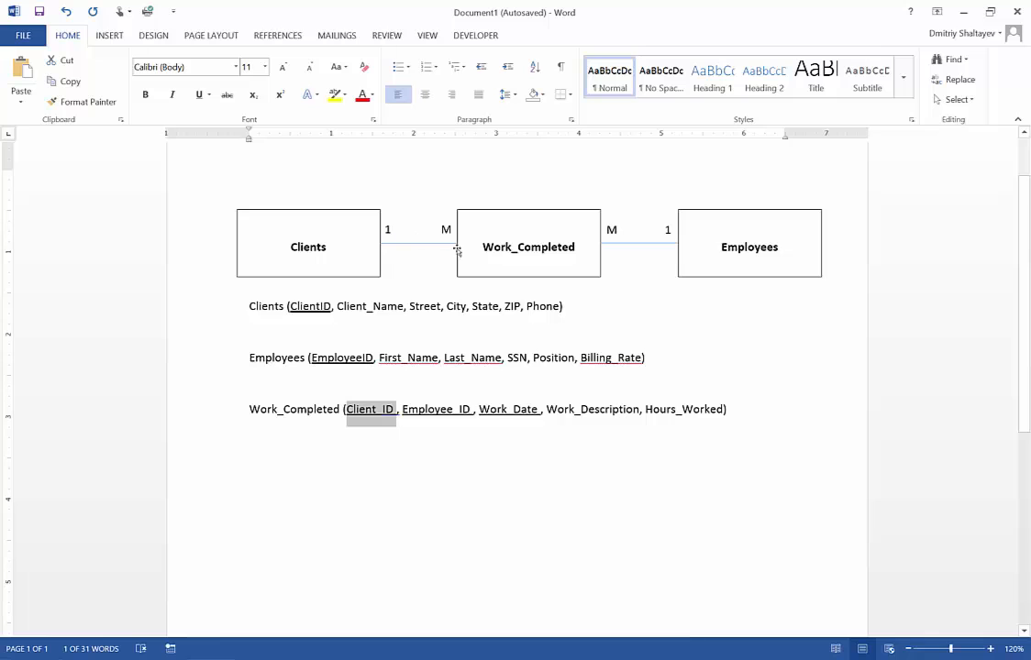
Switch back to Access, enforce referential integrity on the Employees to Work_Completed relationship without cascade options, and close the relationships layout
key(alt+Tab)
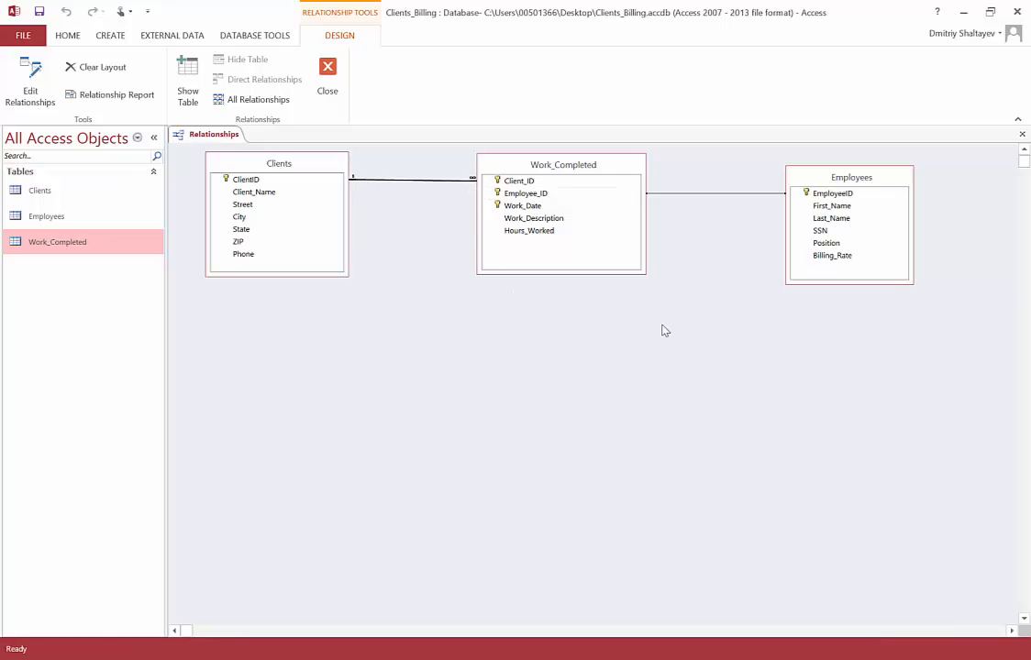
click(733, 193)
right_click(733, 196)
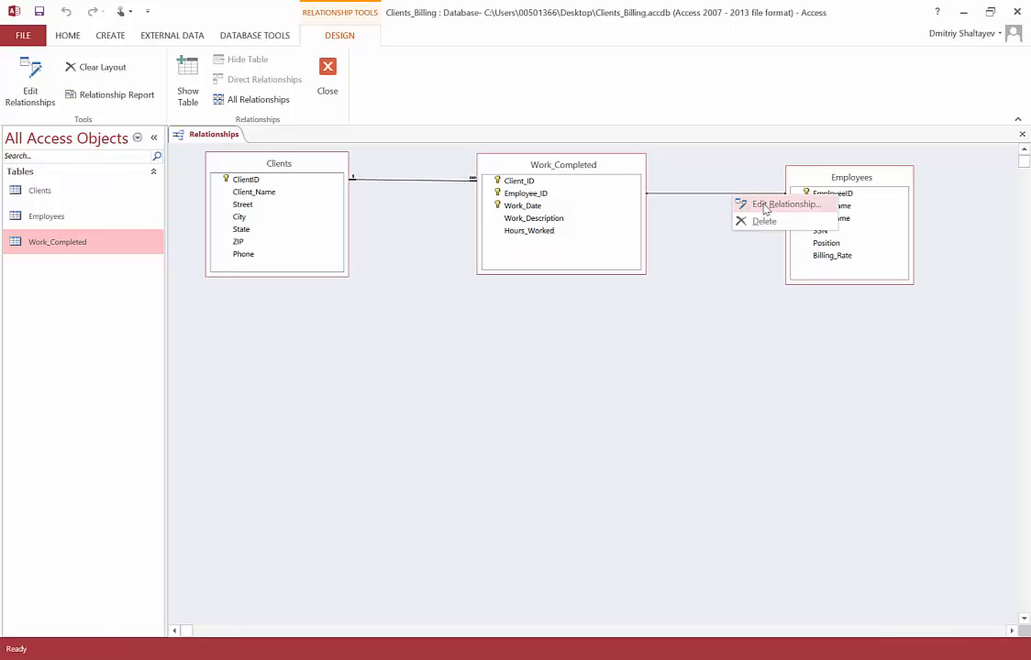
click(765, 208)
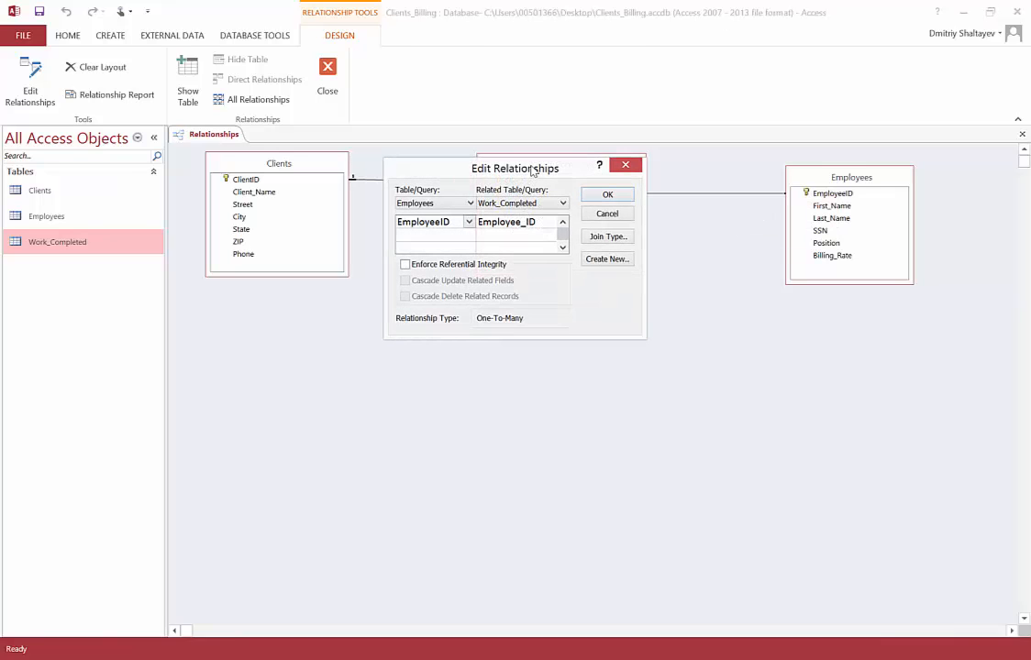
drag(534, 171, 568, 248)
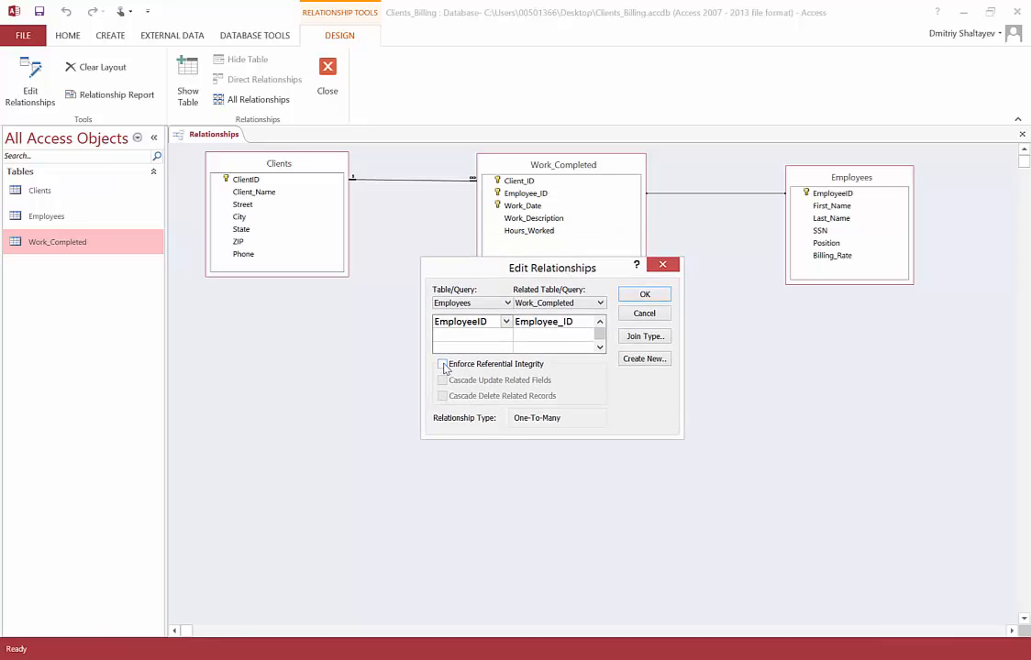
click(442, 365)
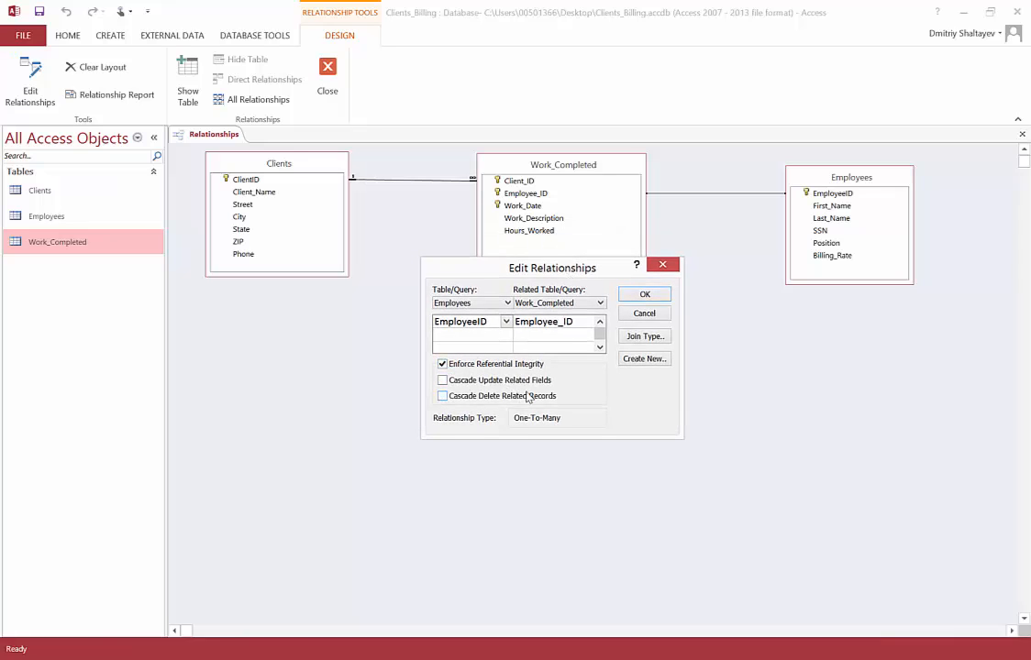
click(644, 295)
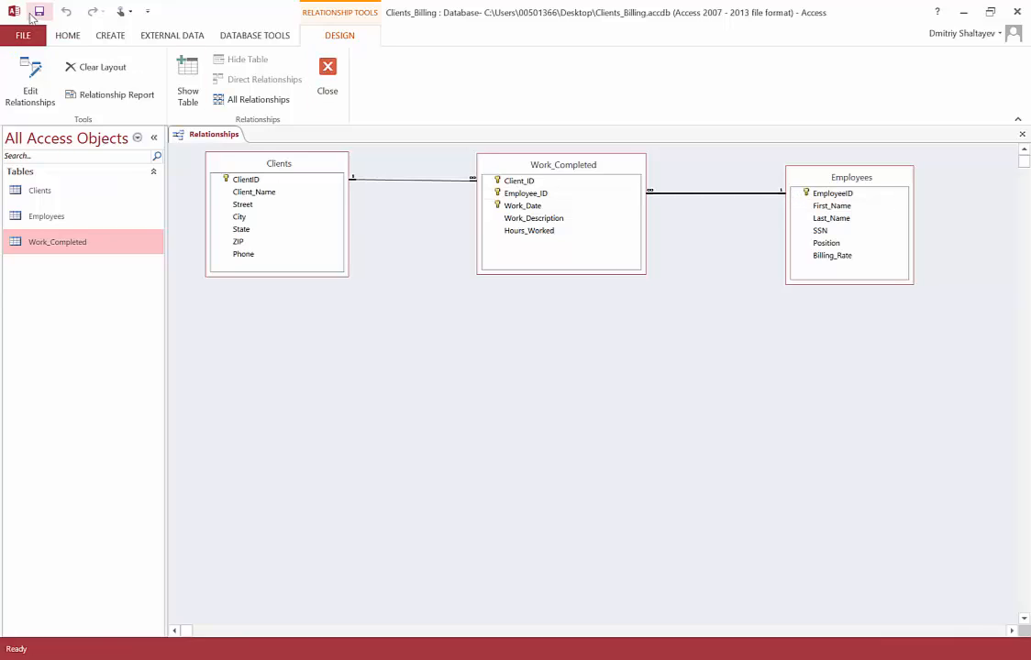
click(327, 87)
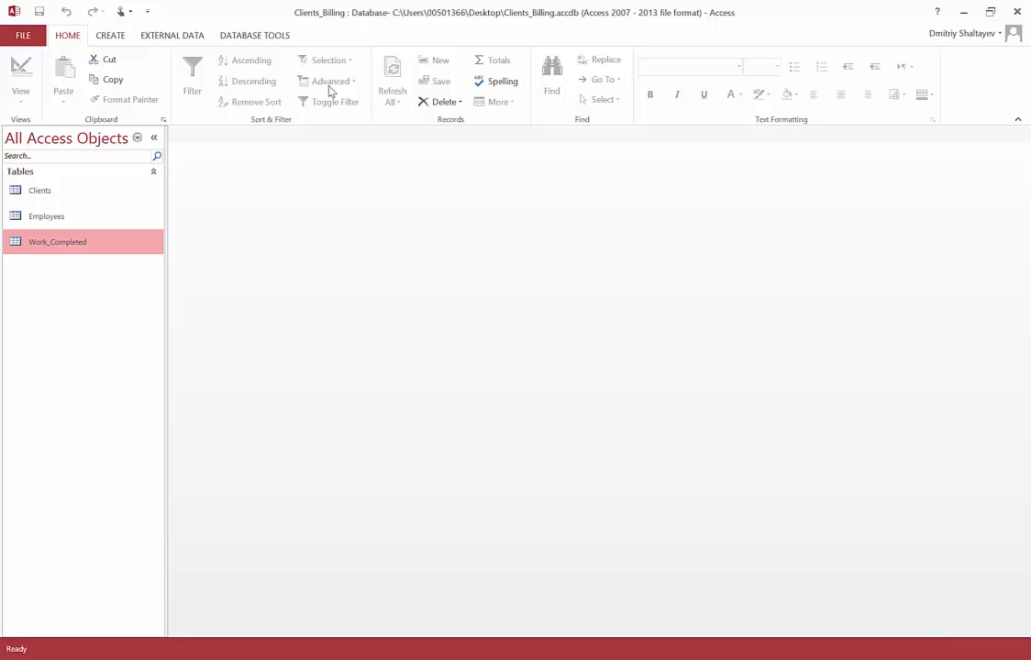
Start a new record in the Work_Completed table with Work_Date 9/12/2016, description Initial Interview and 4 hours worked
click(57, 246)
double_click(58, 244)
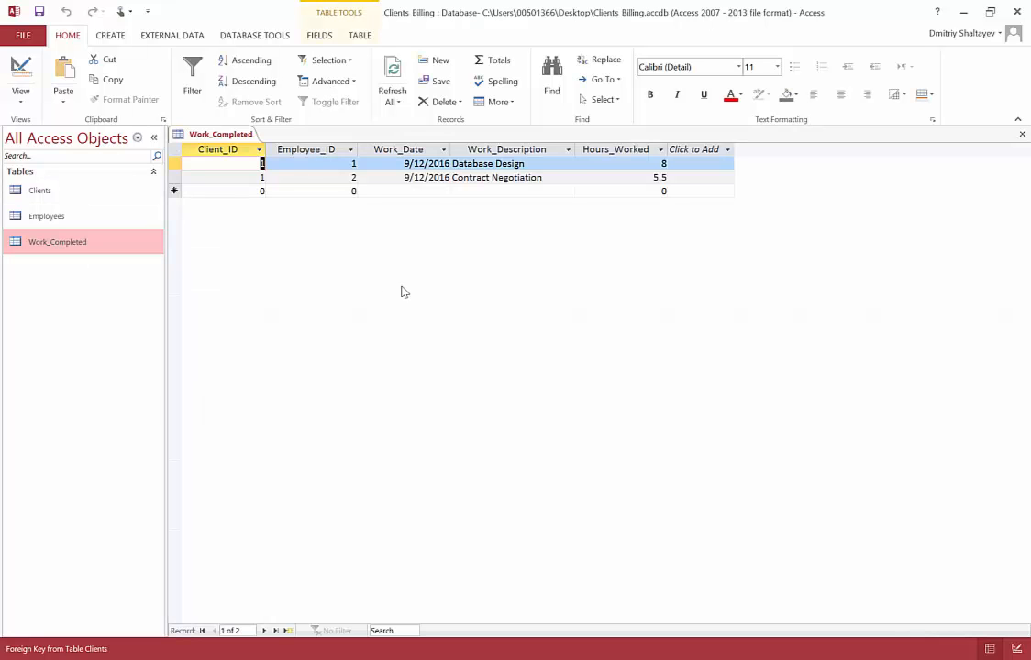
click(446, 193)
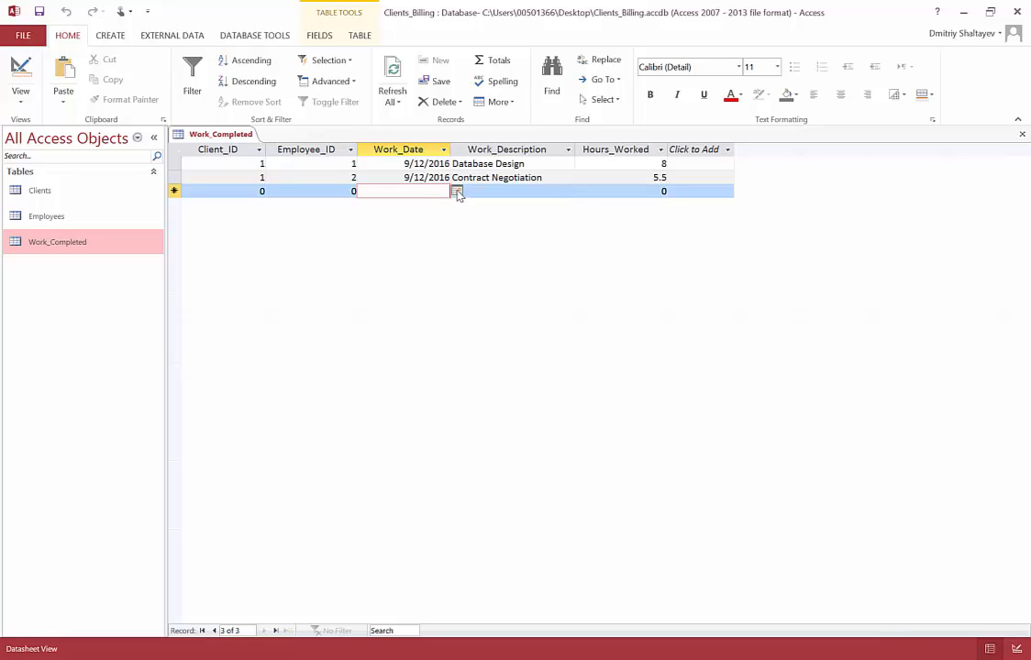
click(457, 192)
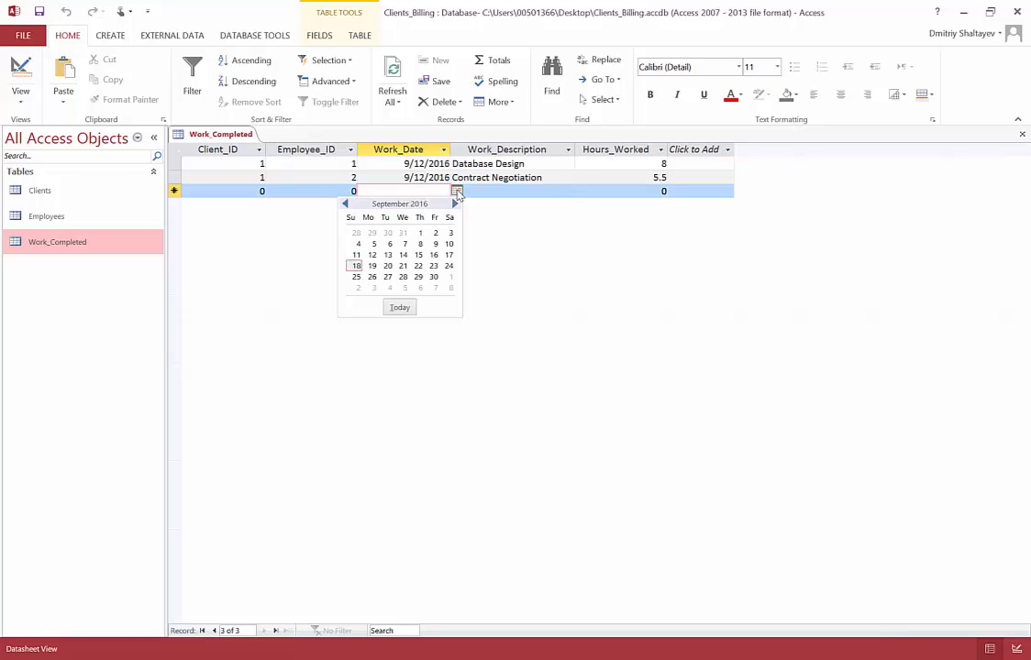
click(372, 257)
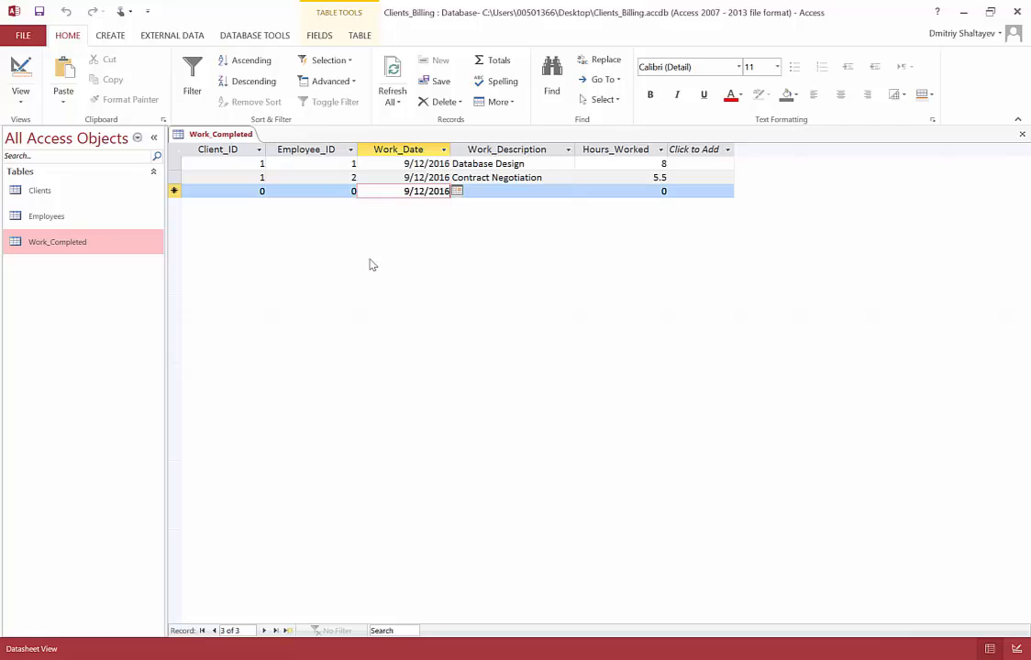
click(493, 191)
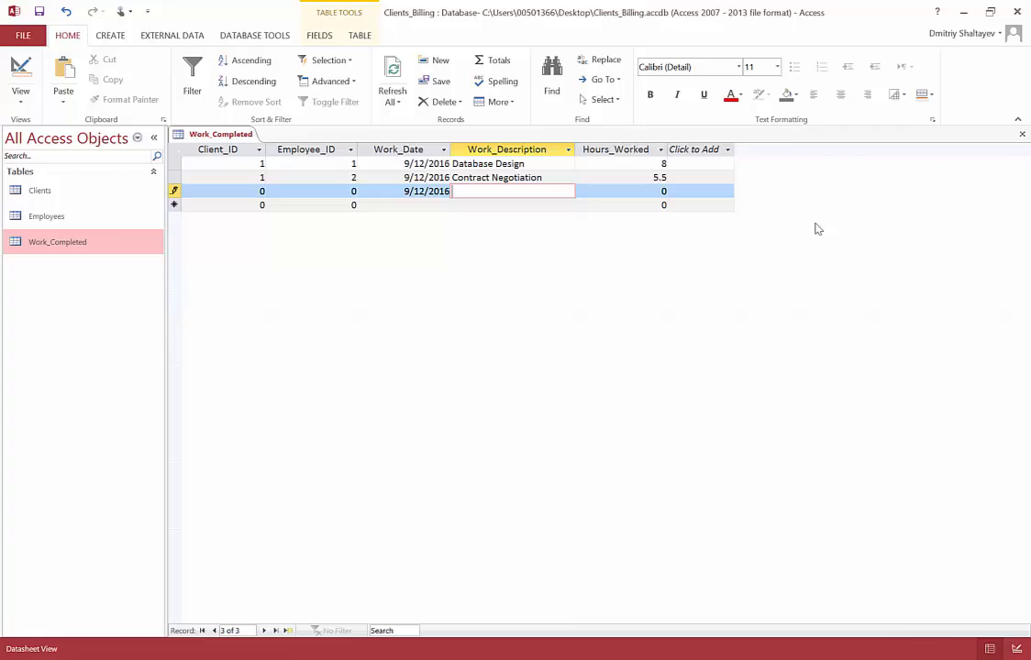
text(nitial Interview)
key(Tab)
text(4)
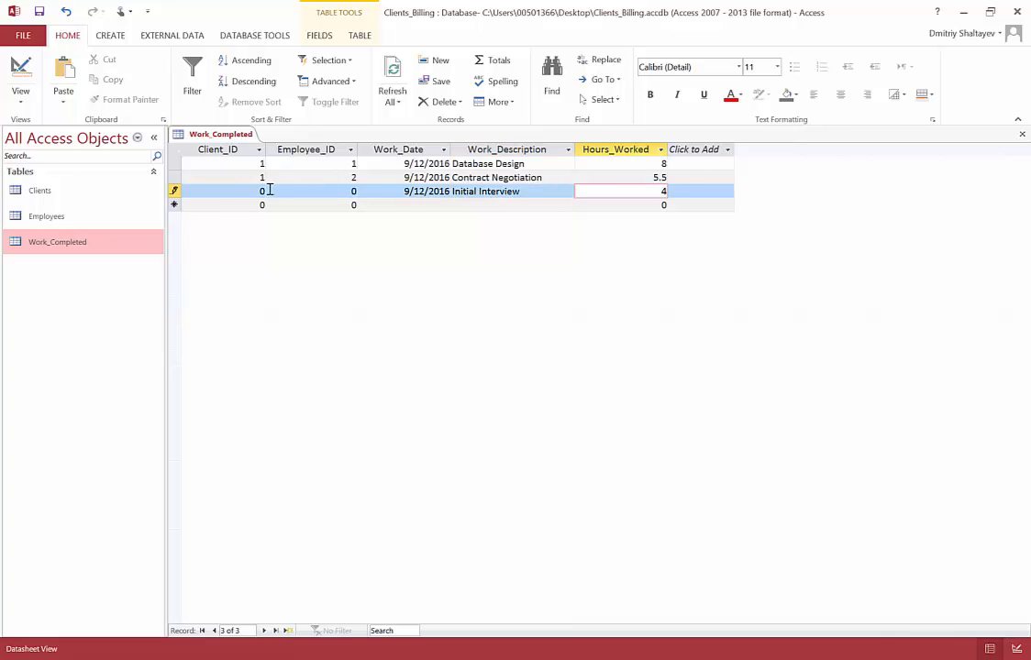
Try to commit the Initial Interview record with Client_ID 3 and Employee_ID 3
drag(249, 190, 266, 186)
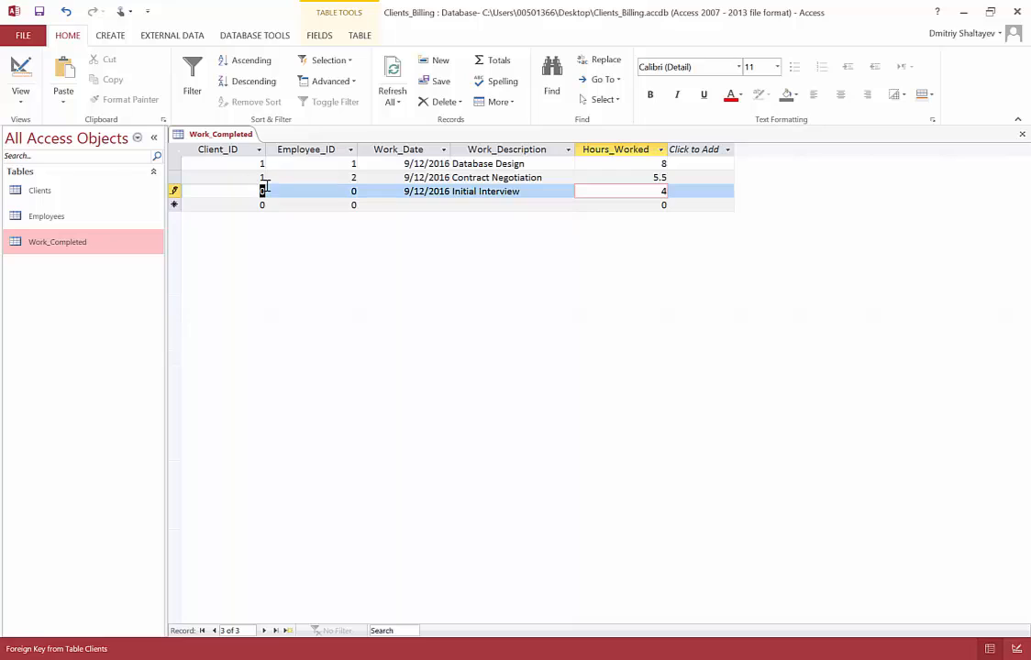
text(3)
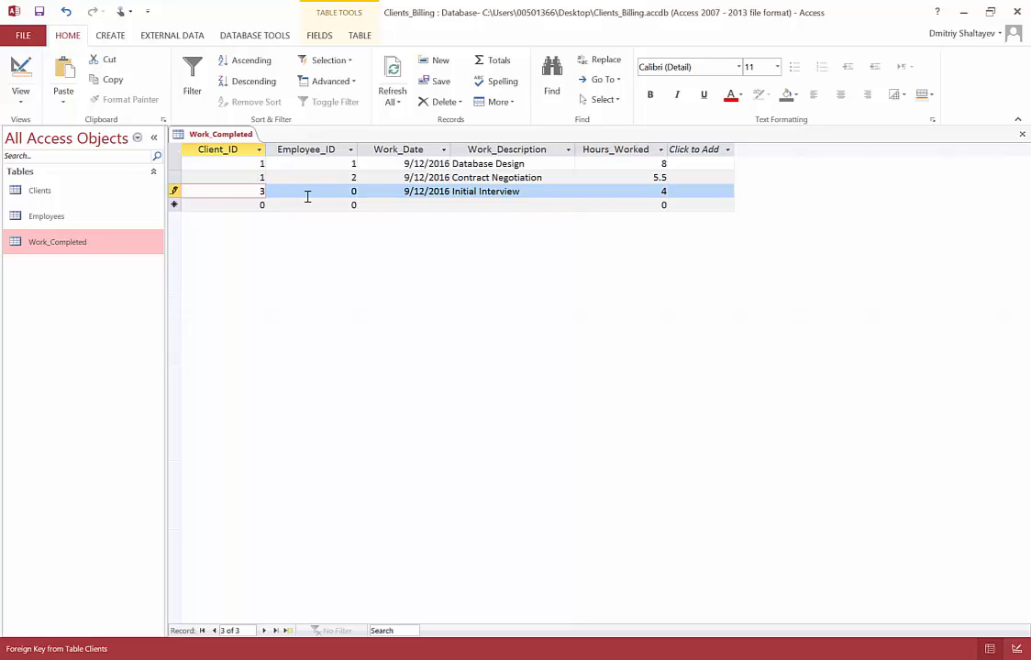
key(Tab)
text(3)
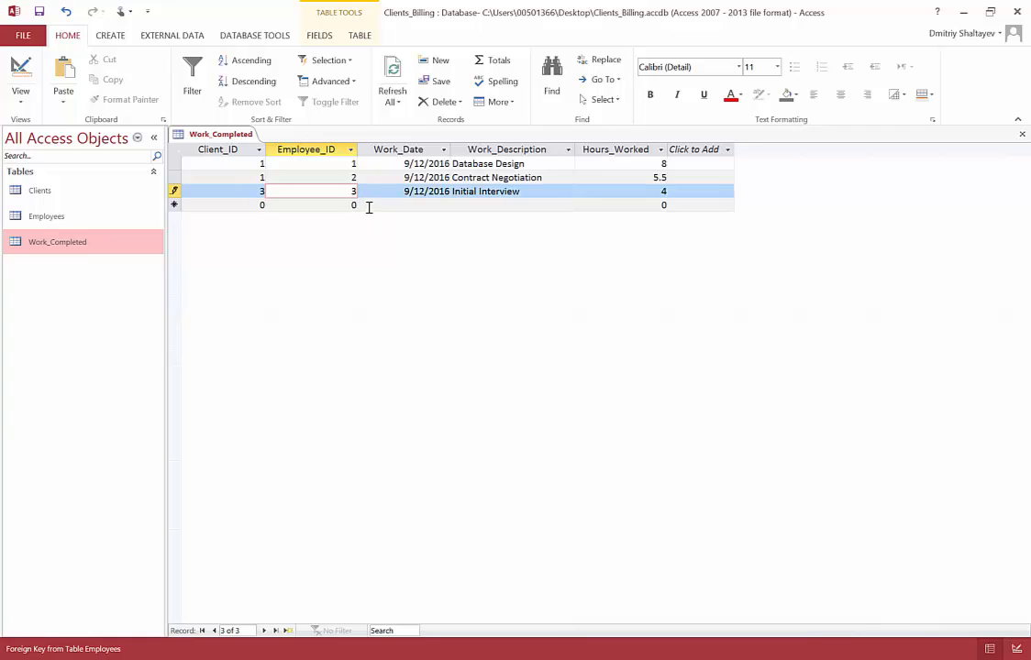
key(Tab)
key(Tab)
key(Tab)
key(Tab)
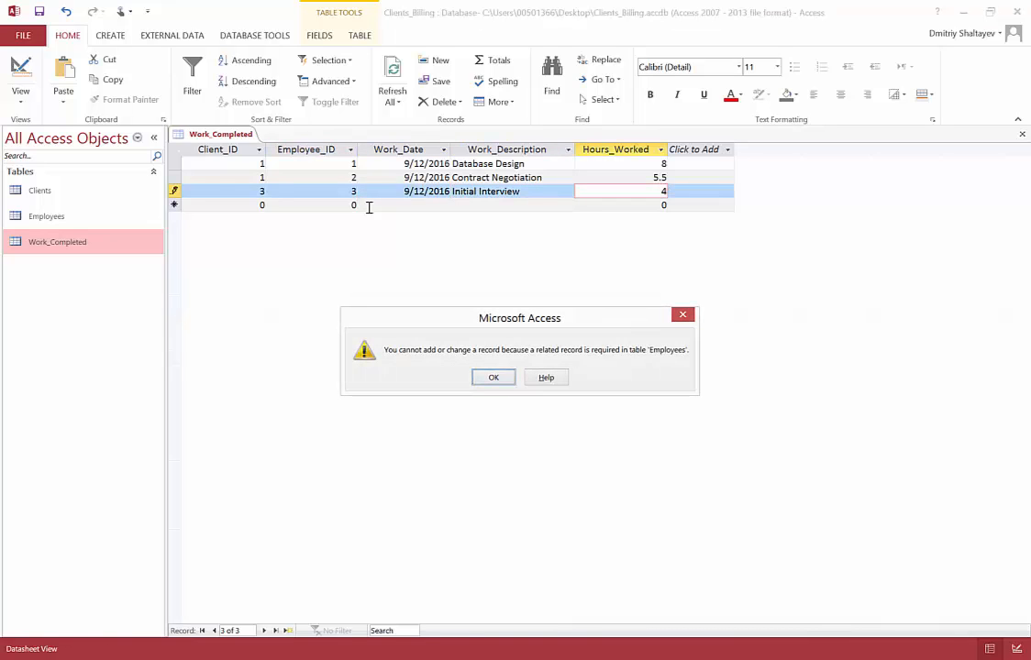
drag(530, 326, 570, 272)
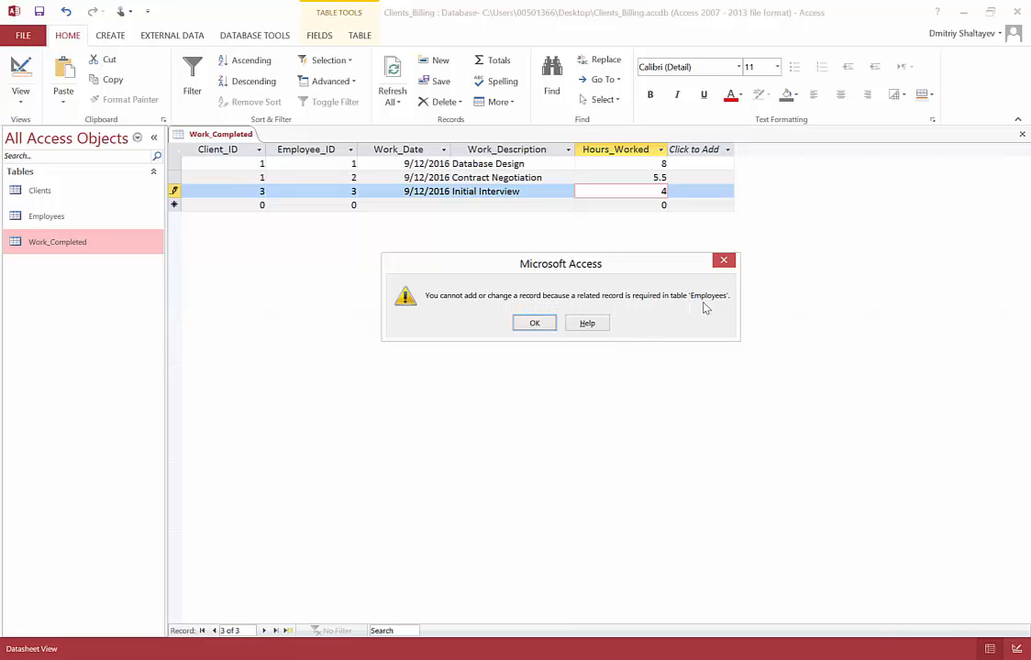
click(532, 325)
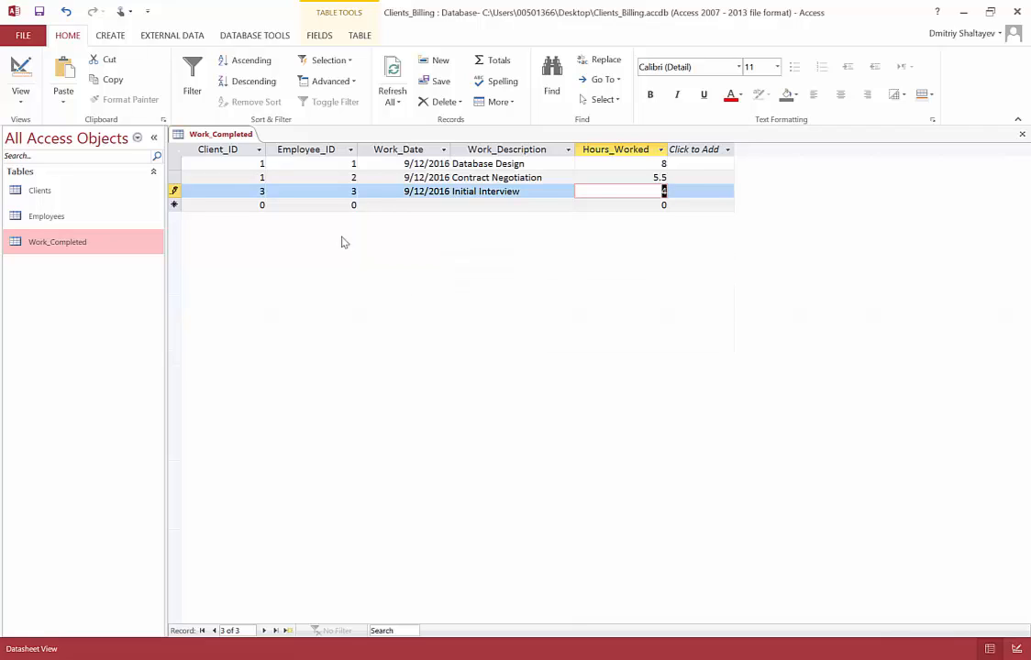
Set the Initial Interview record's Employee_ID to 2 and try to commit the record
click(352, 191)
drag(354, 191, 358, 191)
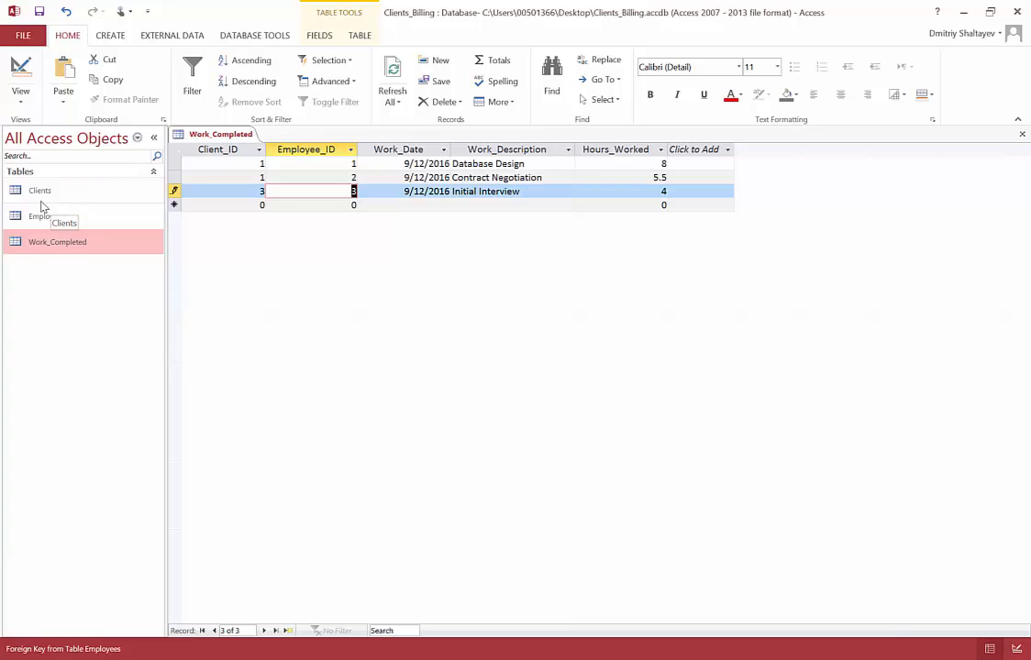
text(2)
click(662, 190)
key(Return)
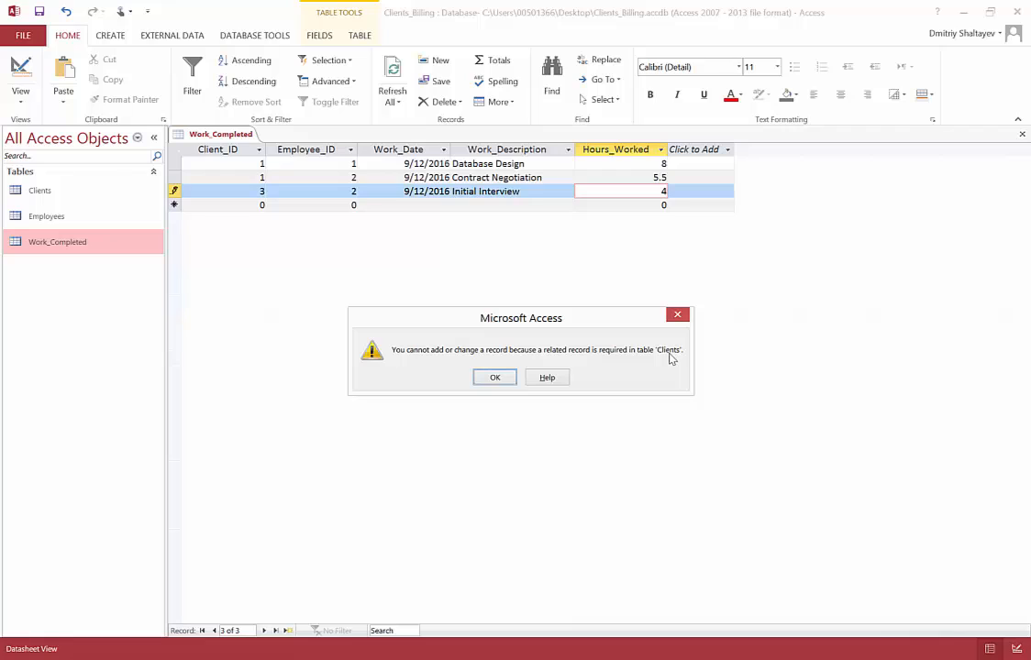
click(510, 378)
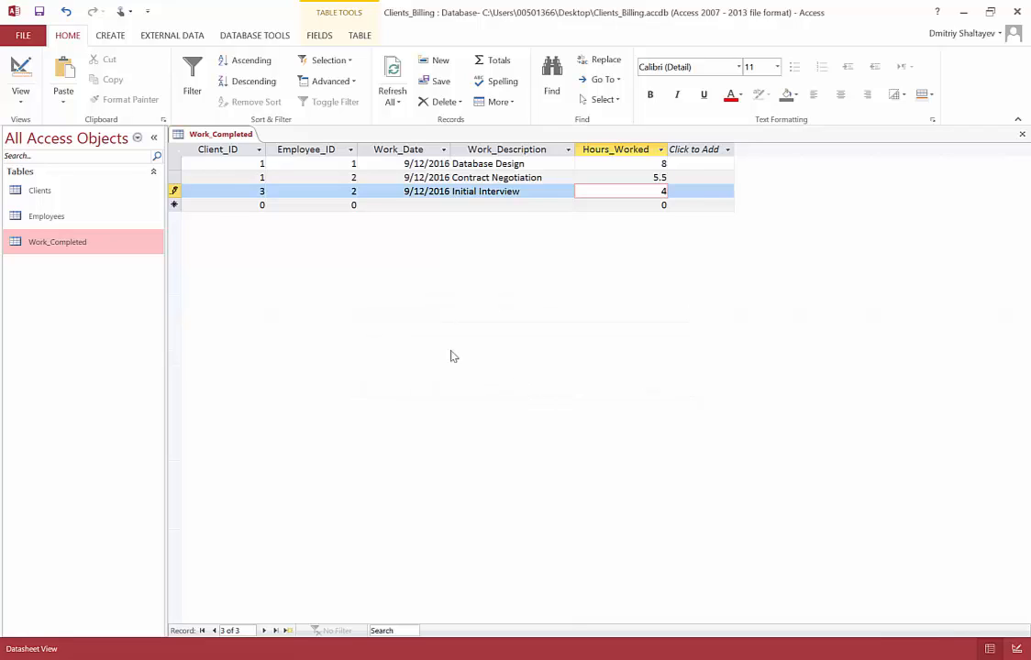
Set the Initial Interview record's Client_ID to 2 and commit the record
click(344, 193)
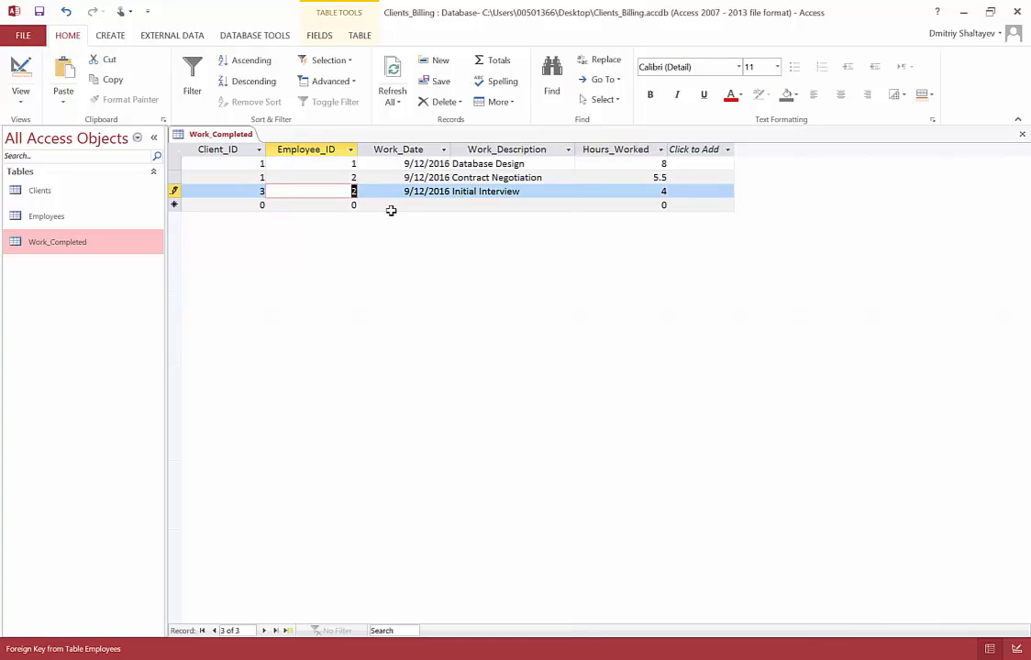
click(253, 193)
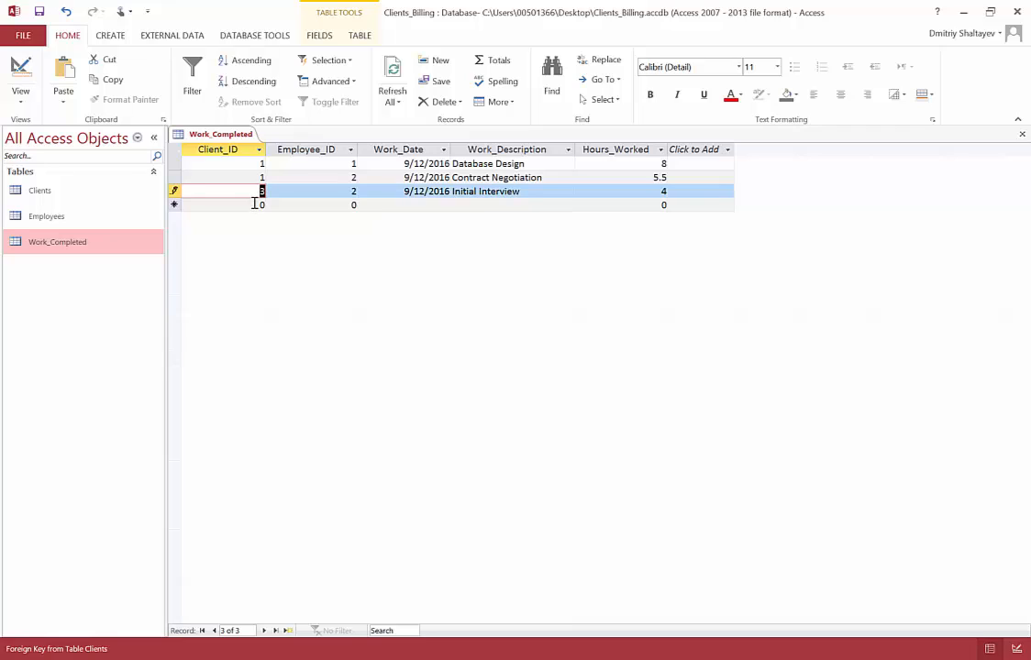
text(2)
click(657, 192)
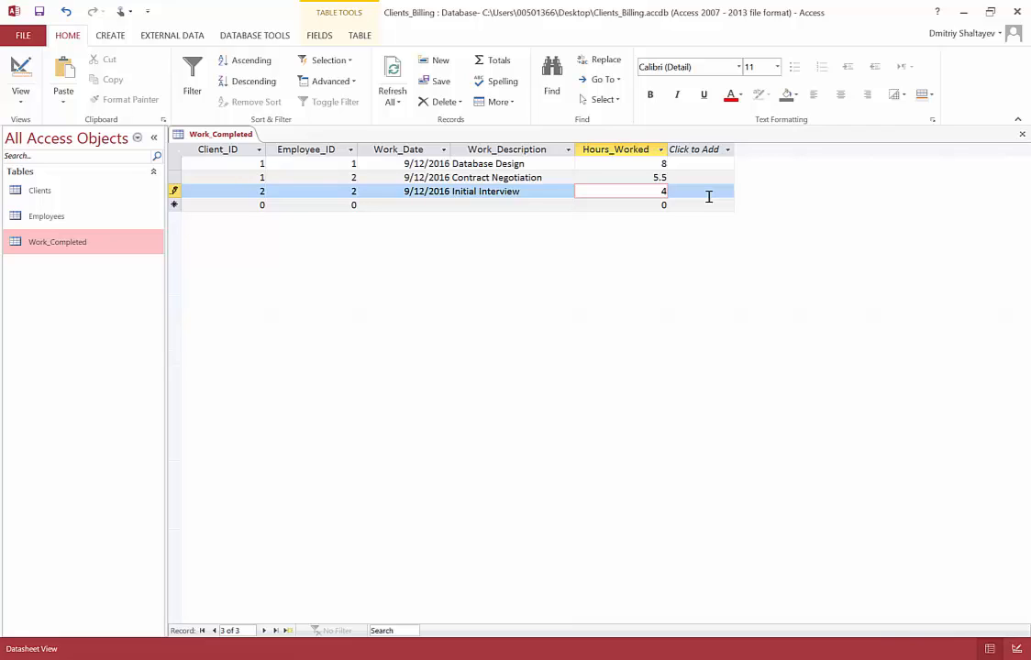
key(Tab)
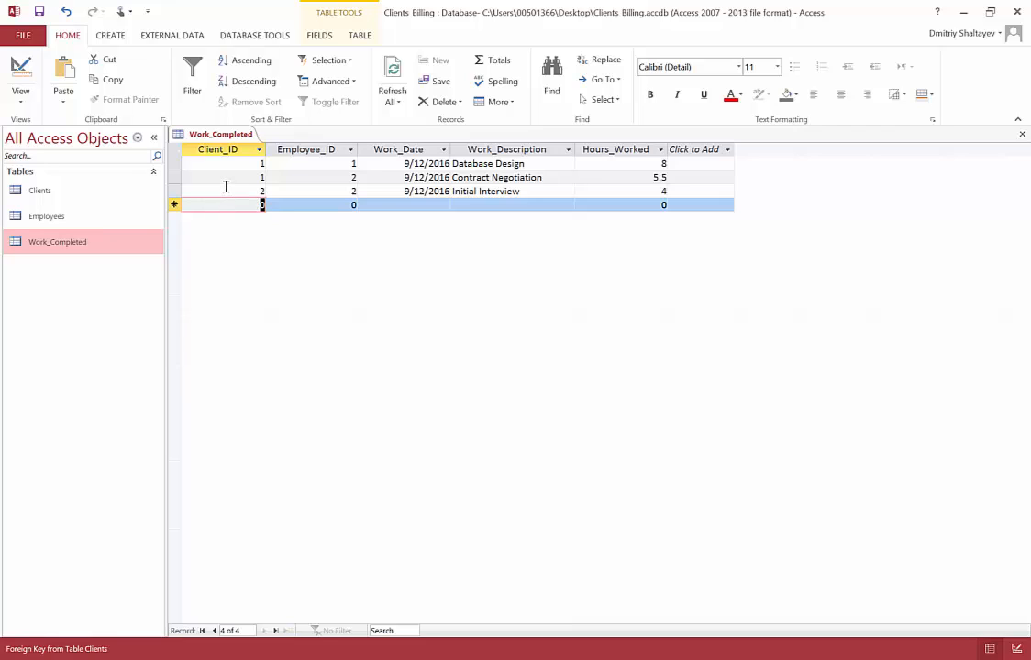
Review the table links in the relationships layout and close it again
click(275, 37)
click(184, 84)
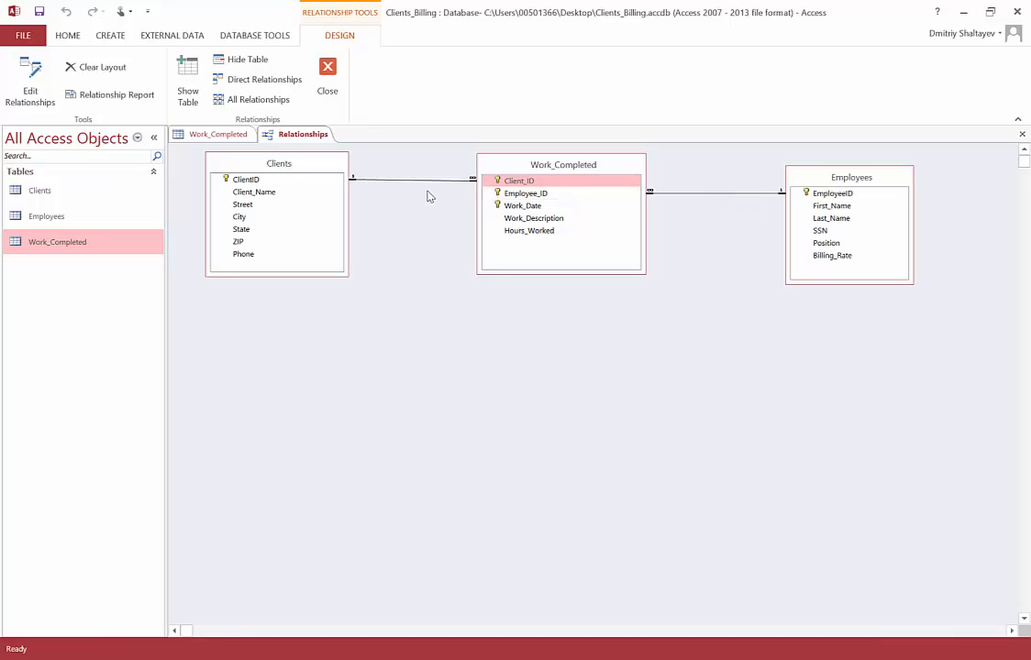
click(330, 82)
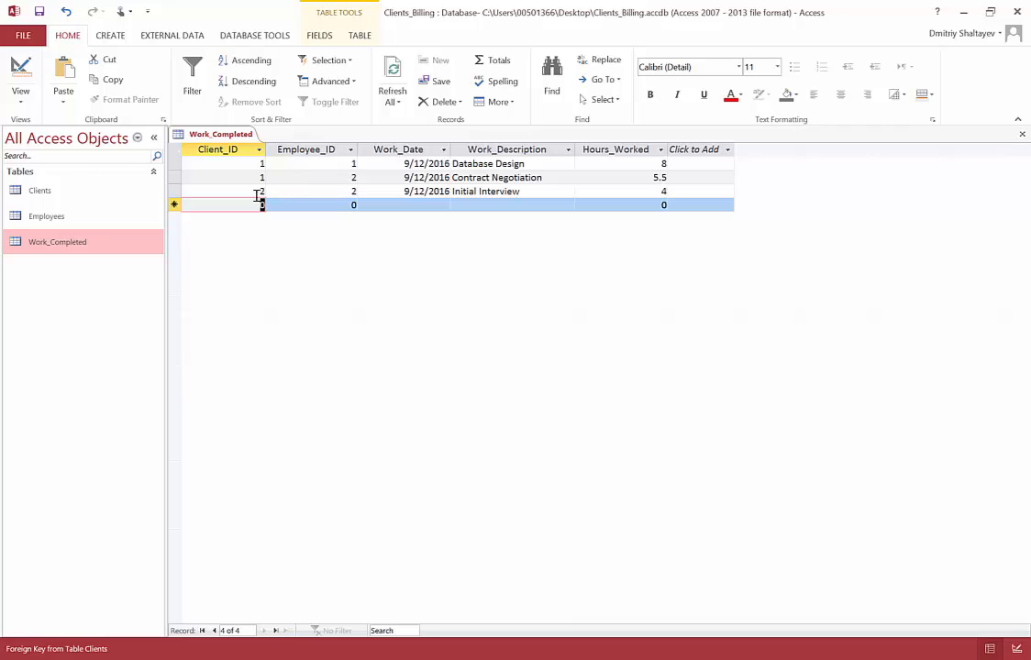
Try to change the saved Initial Interview record's Employee_ID to 3
click(173, 191)
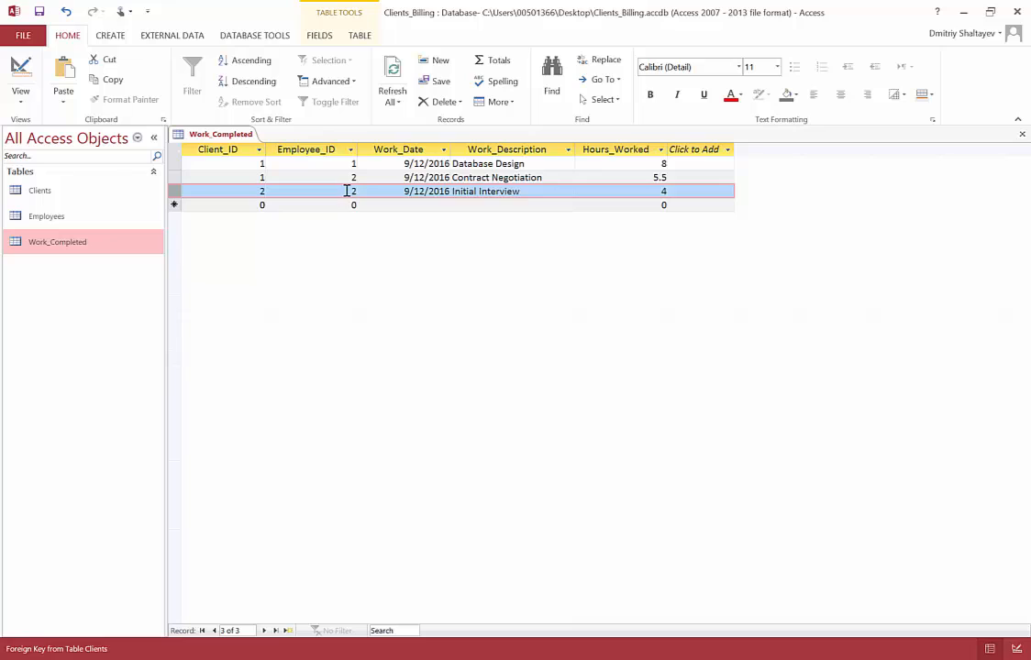
double_click(353, 191)
text(3)
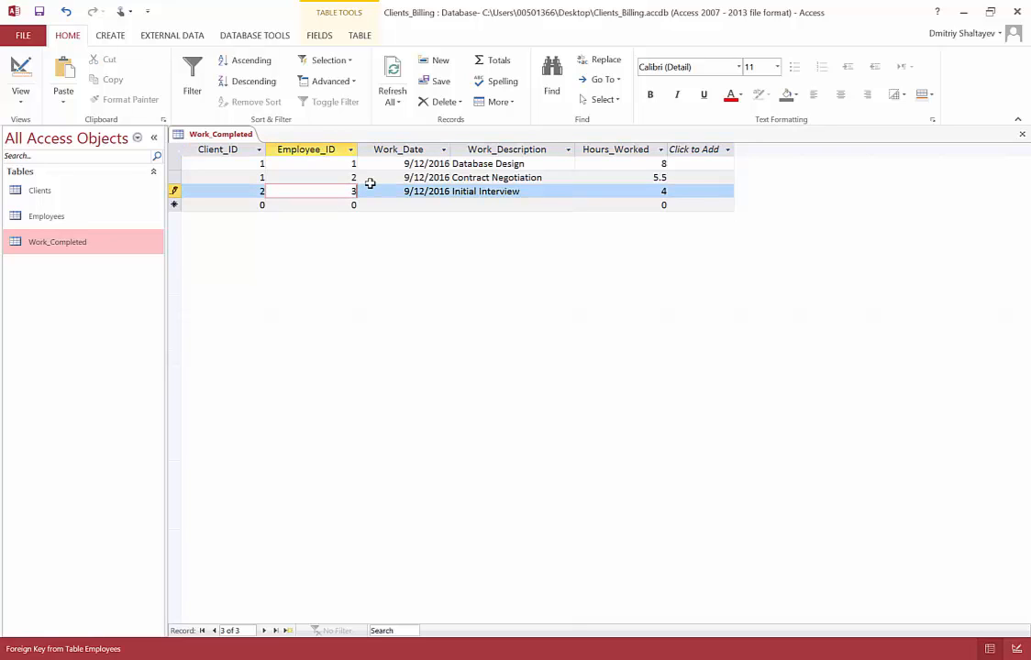
click(663, 192)
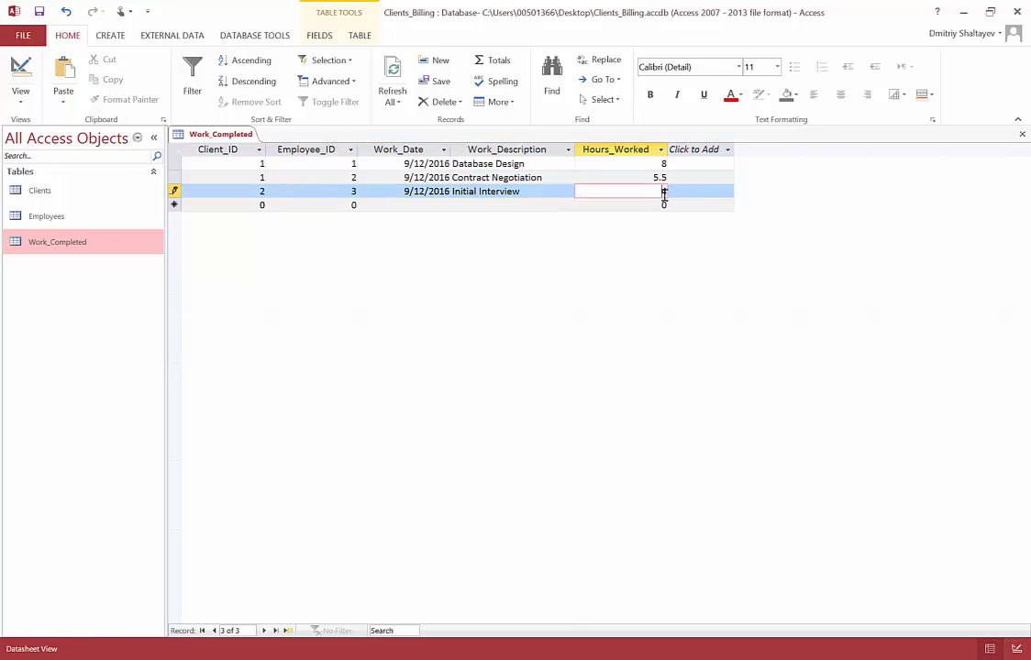
key(Return)
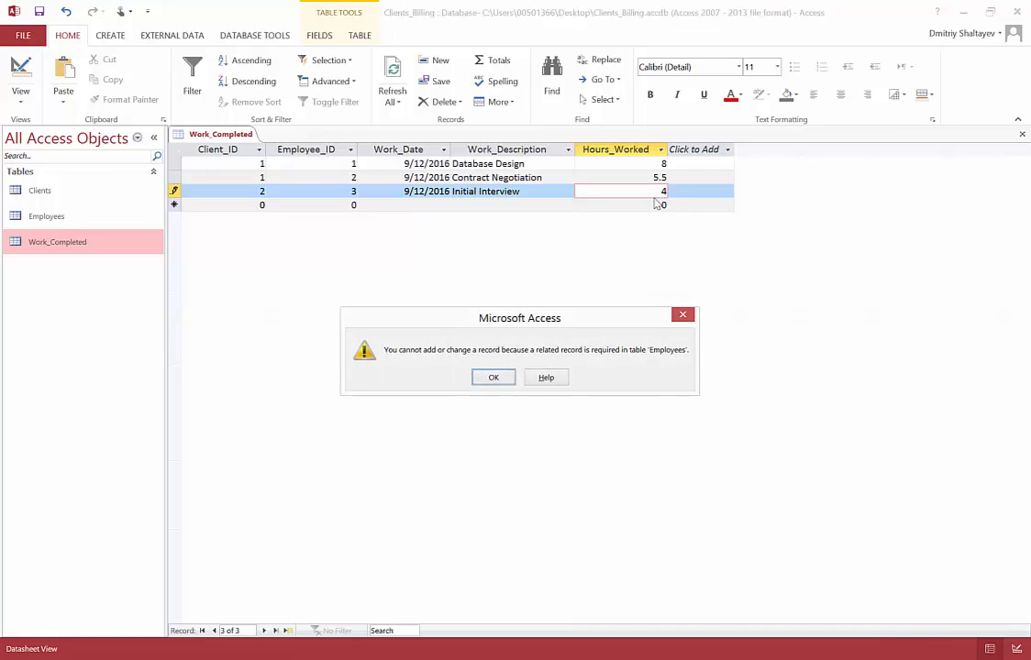
click(490, 376)
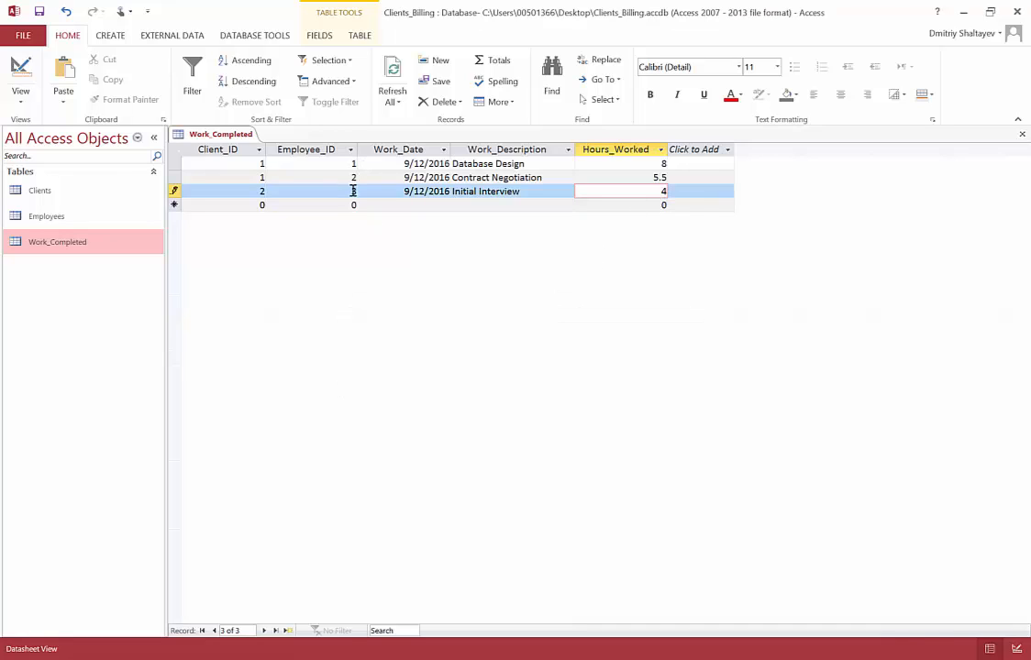
Restore the Initial Interview record's Employee_ID to 2 and commit the record
click(352, 191)
double_click(352, 191)
text(2)
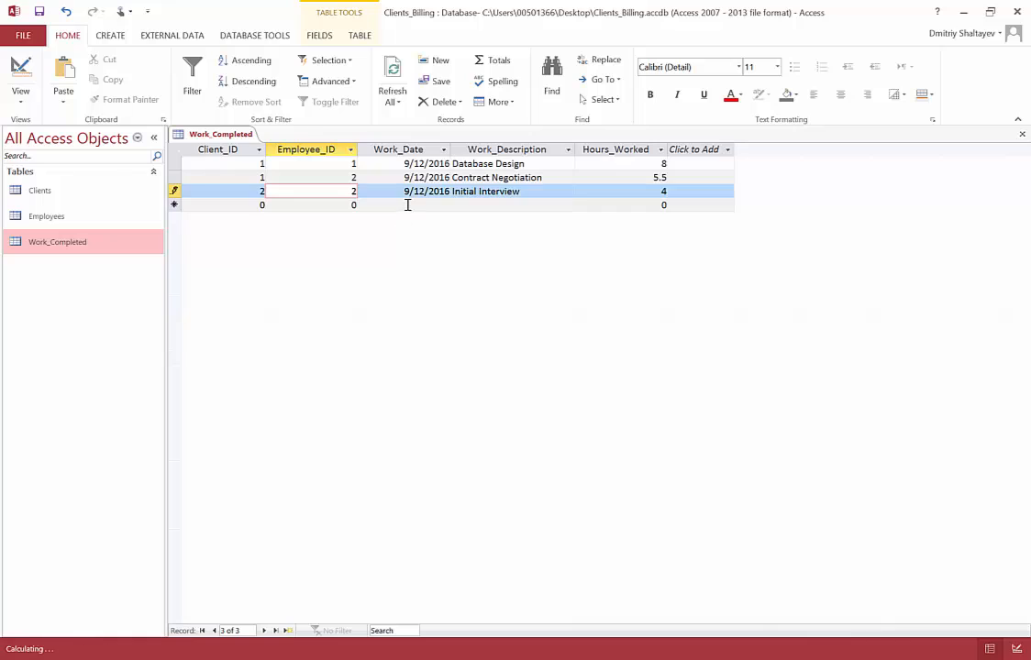
click(410, 205)
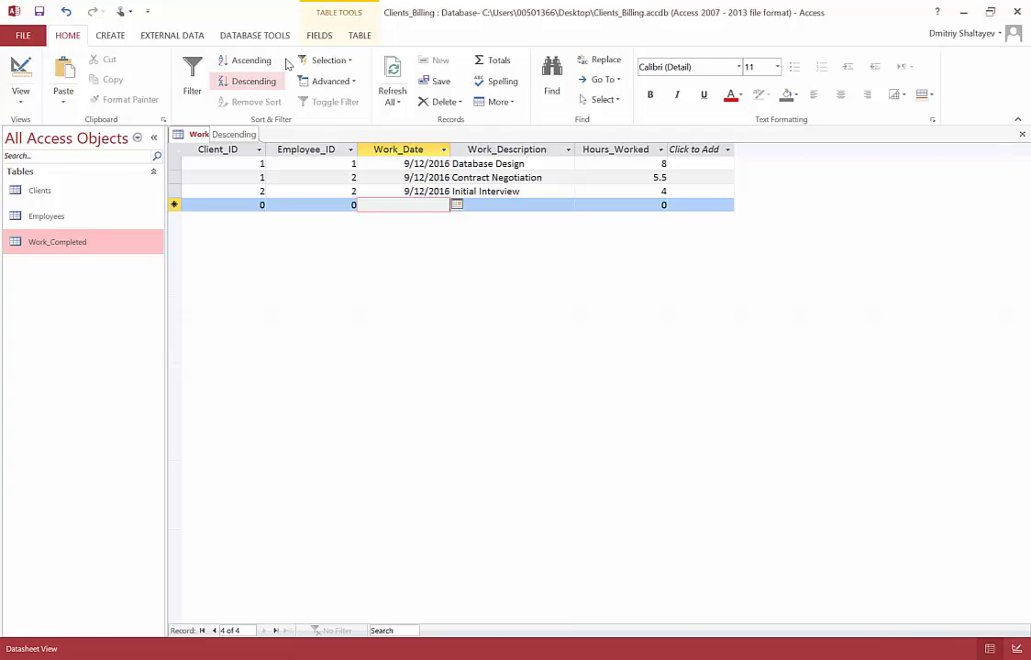
Examine the two Work_Completed records that carry Client_ID 1
click(260, 163)
click(174, 163)
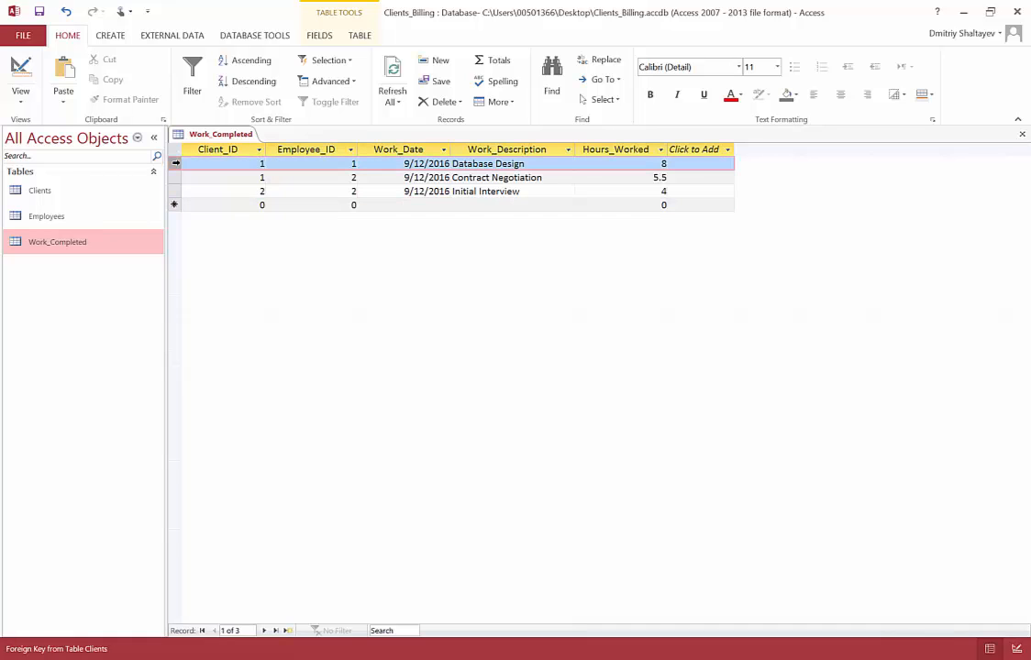
key(Down)
click(253, 176)
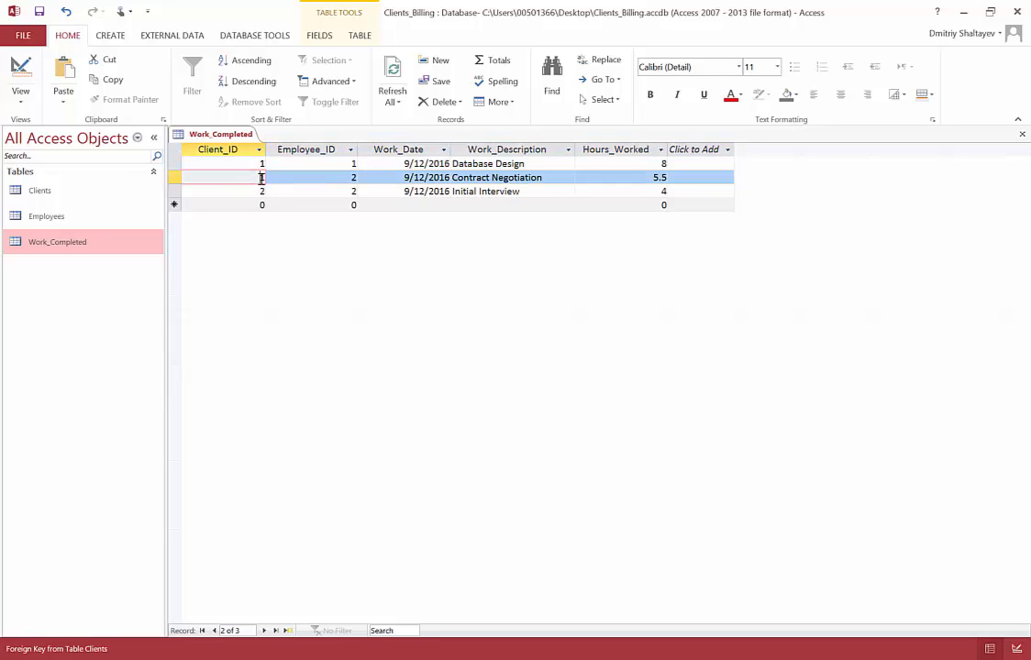
Open the Clients table and try to delete the ABC, LLC record
click(66, 192)
double_click(66, 192)
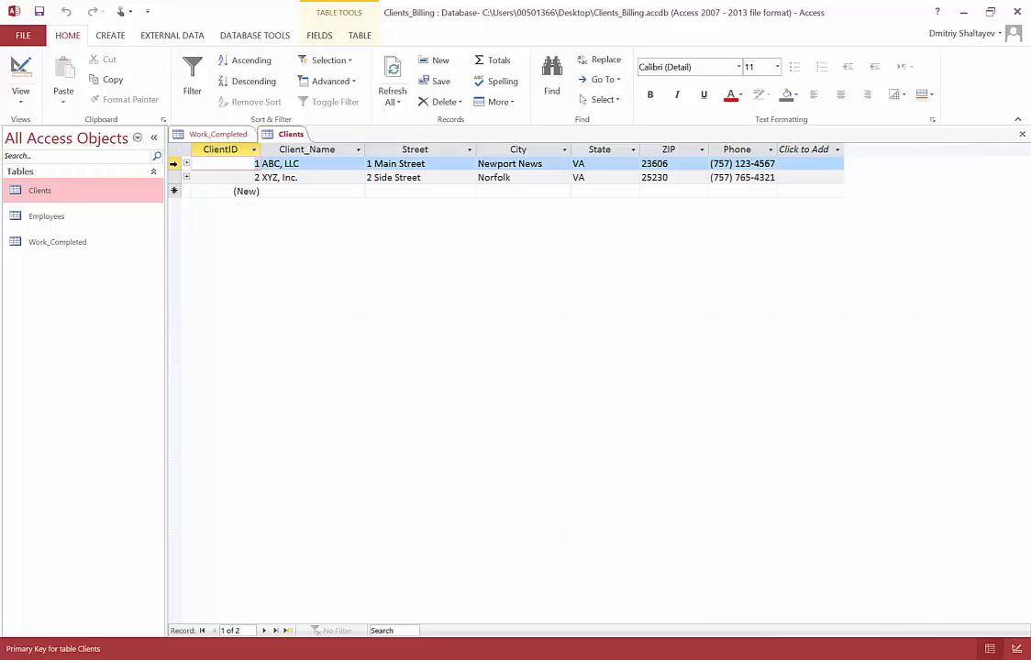
key(shift+space)
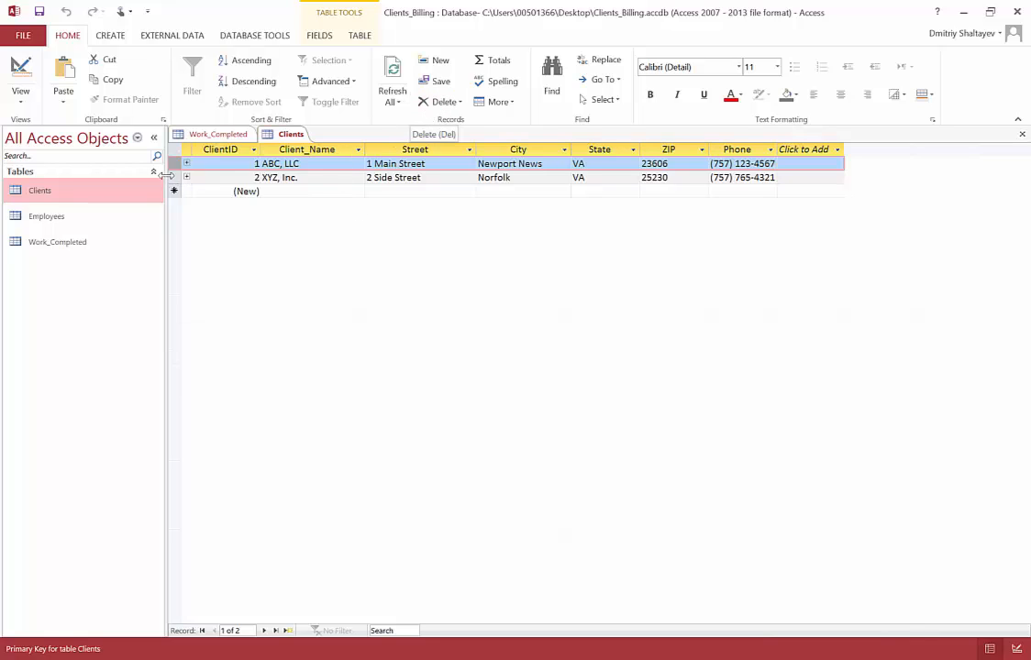
click(446, 101)
click(455, 138)
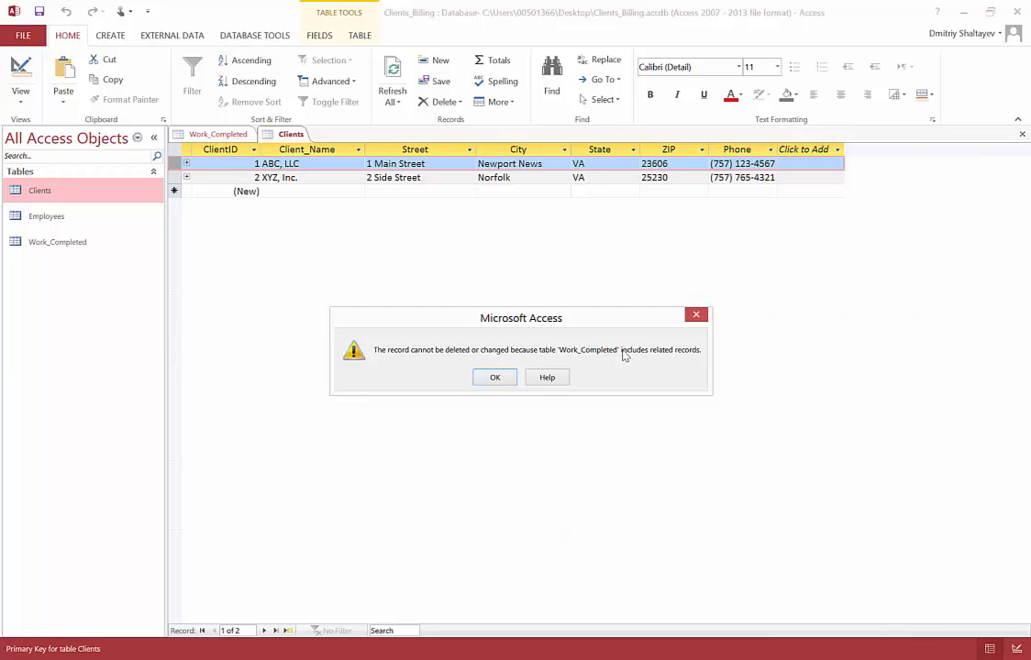
click(496, 379)
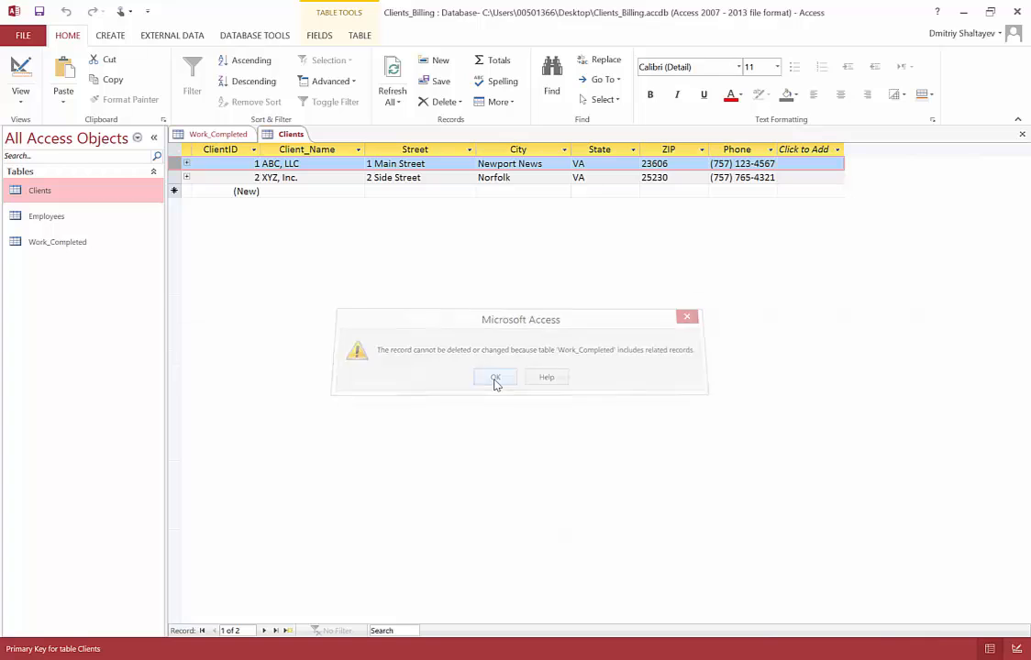
Compare the Database Design and Contract Negotiation records in Work_Completed with the client records in Clients
click(217, 133)
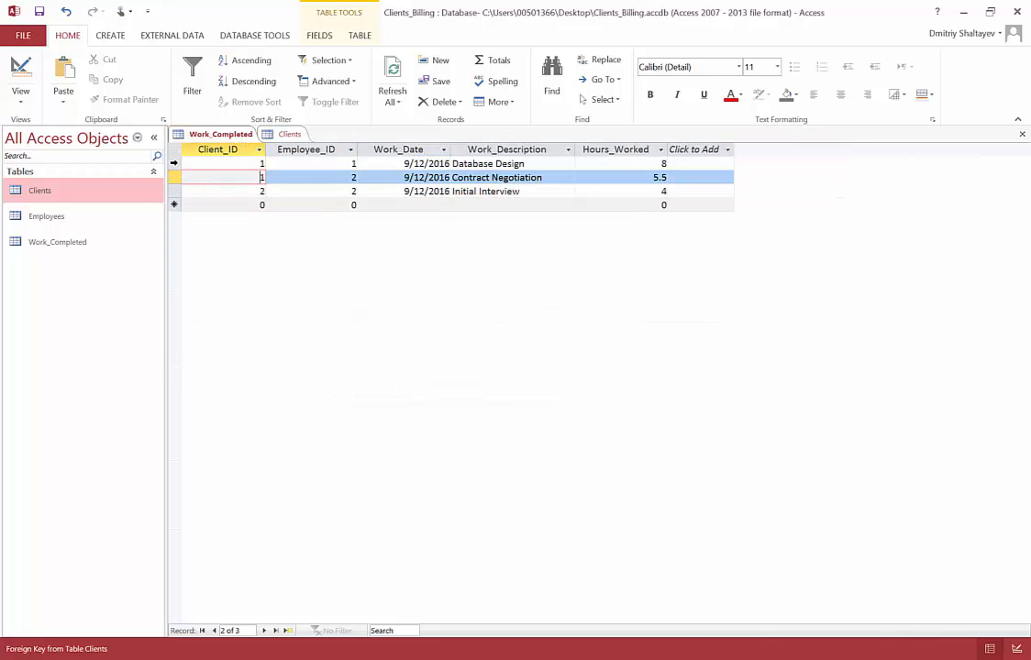
drag(174, 163, 176, 179)
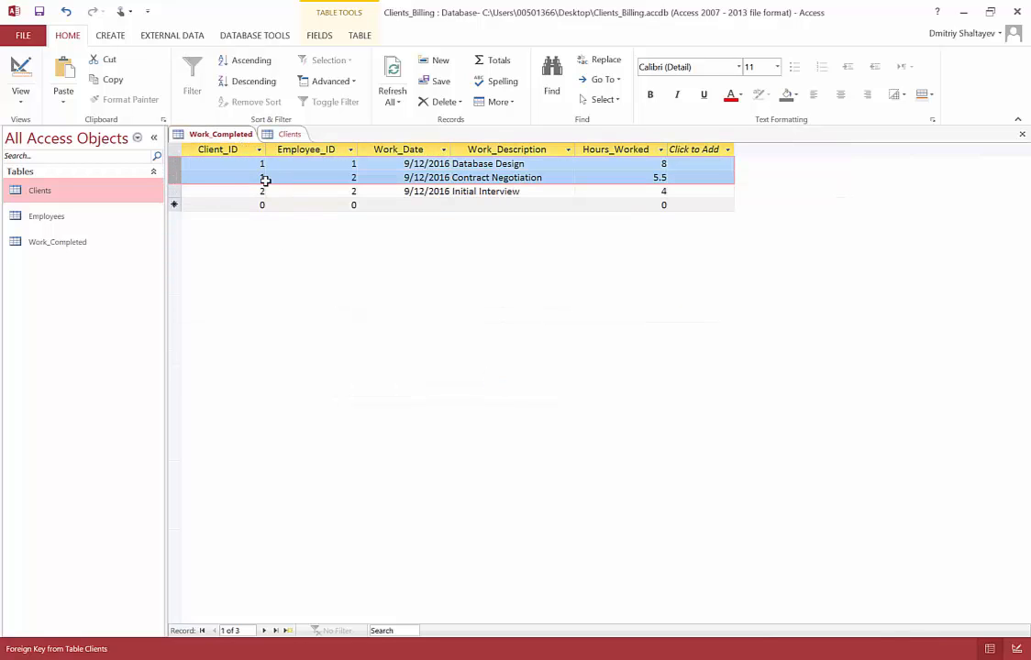
click(286, 135)
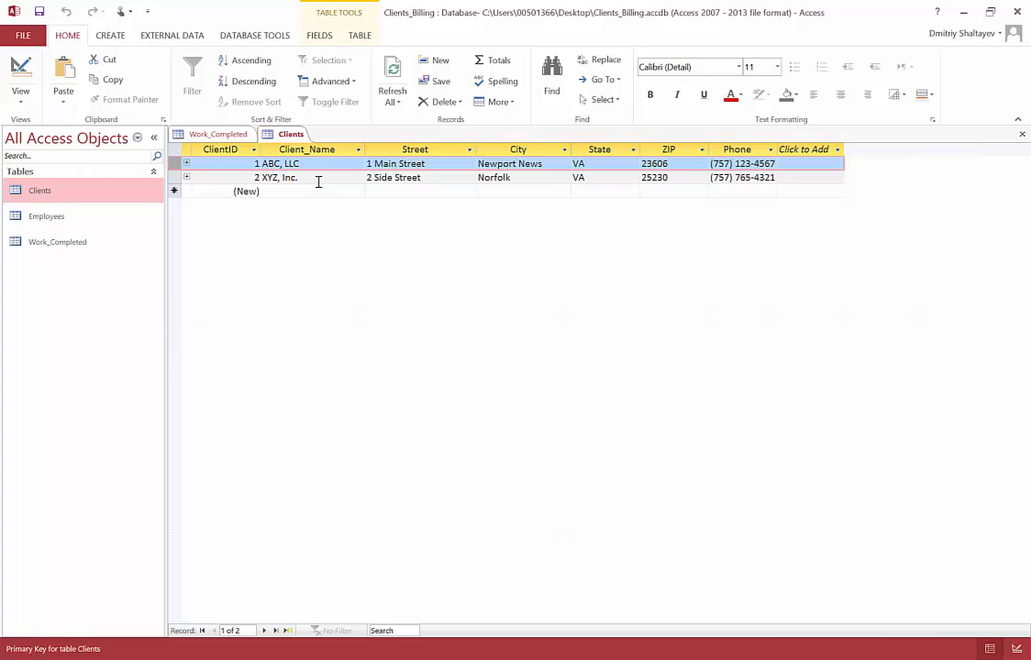
click(193, 133)
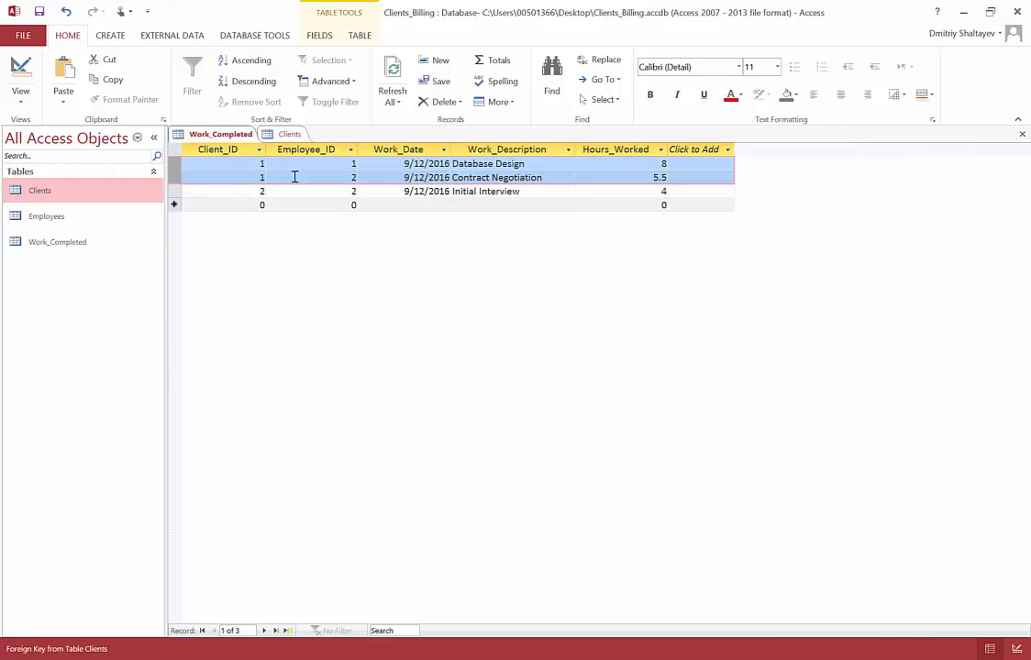
Try Employee_ID 3 on the Initial Interview record and restore it to 2
double_click(335, 193)
text(3)
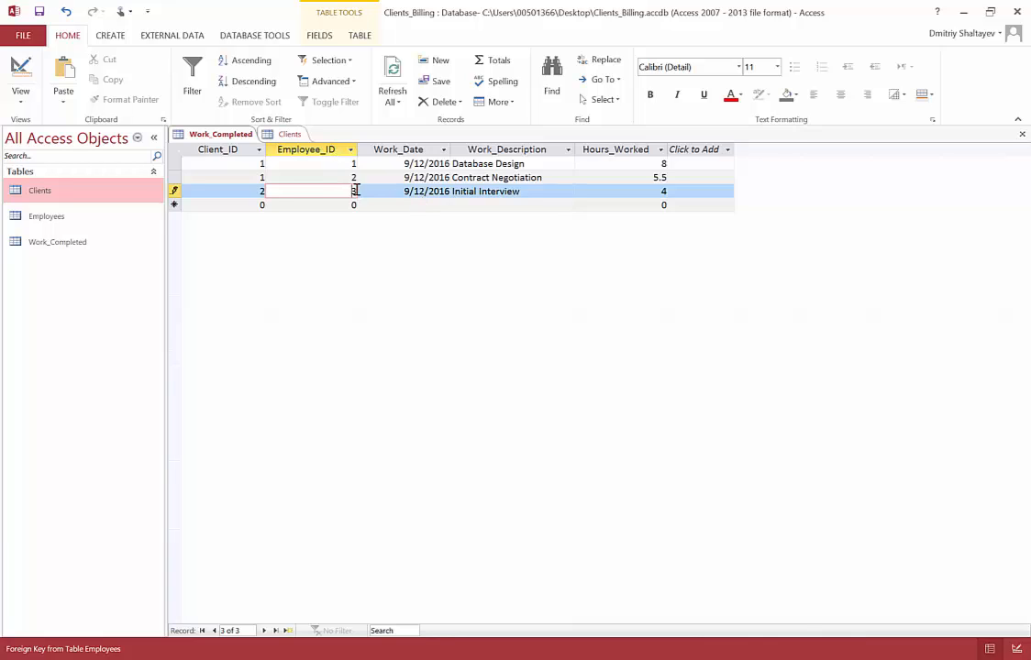
double_click(351, 190)
text(2)
Review the Clients table again and select the Database Design and Contract Negotiation records in Work_Completed
click(277, 134)
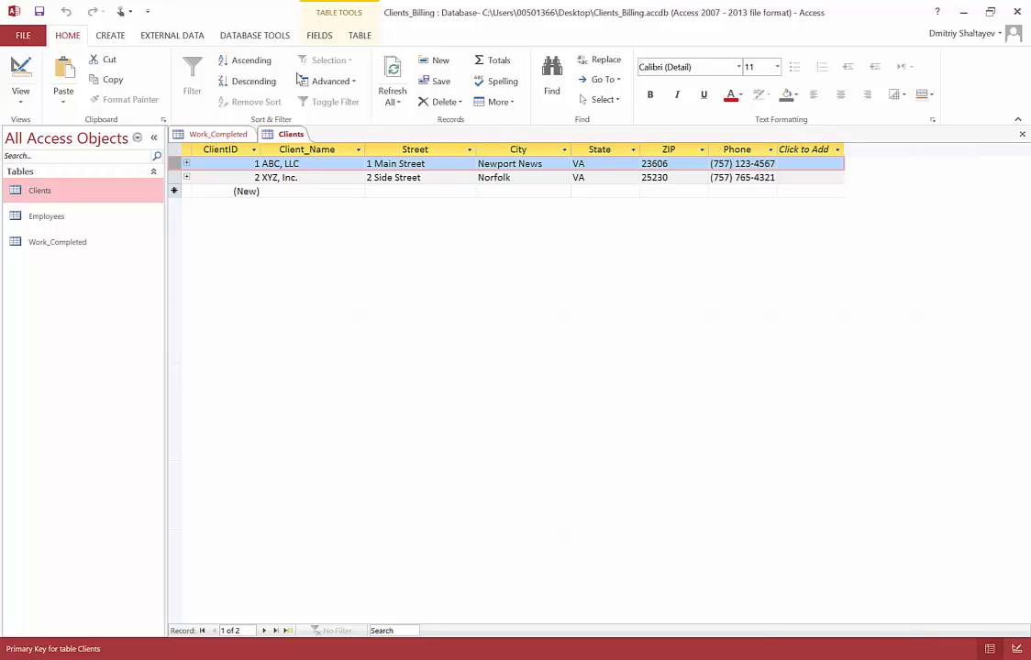
click(219, 135)
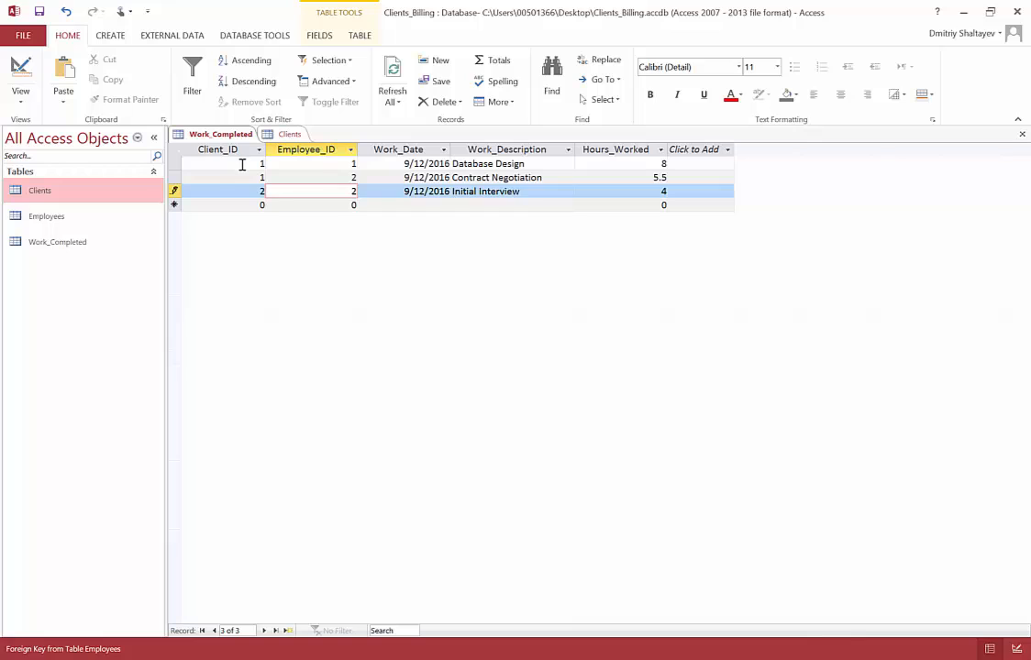
click(247, 163)
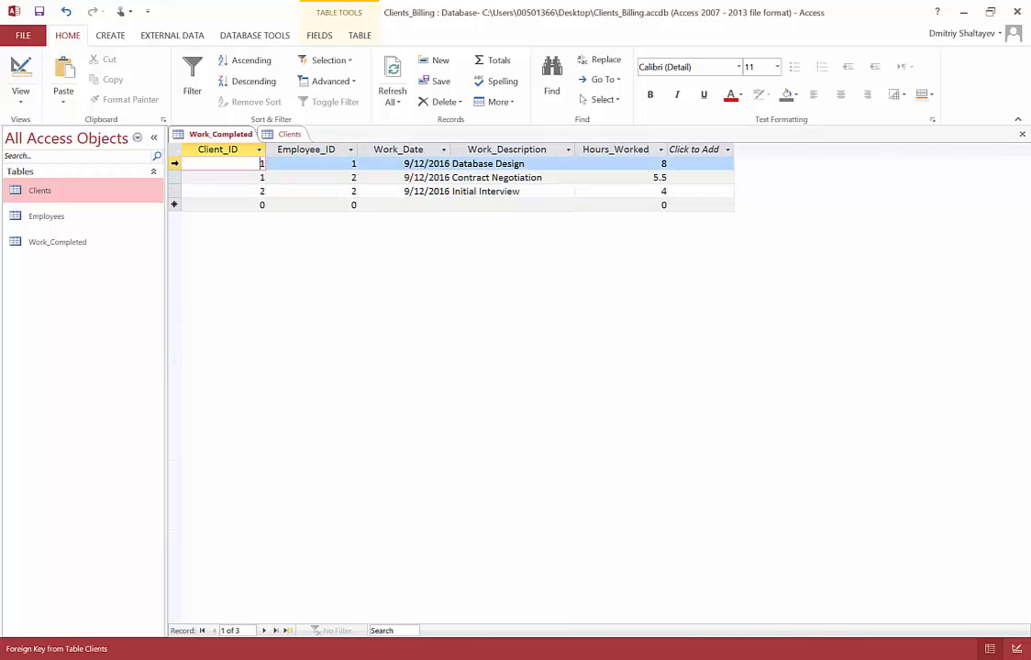
drag(176, 164, 176, 177)
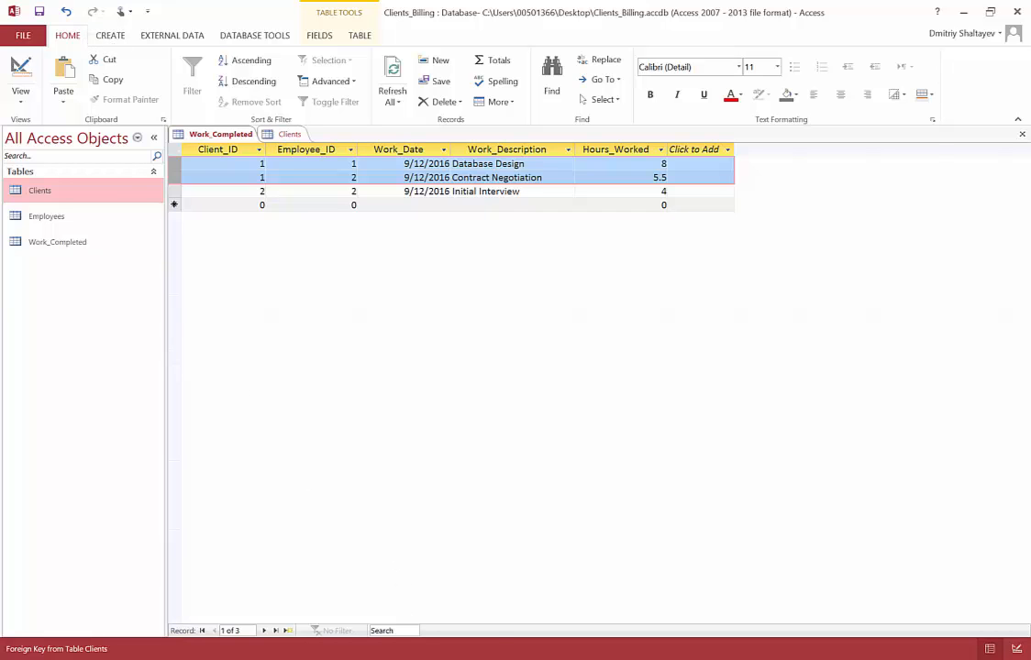
Switch to PowerPoint to view the input, processing, storage and output diagram in System.pptm
key(alt+Tab)
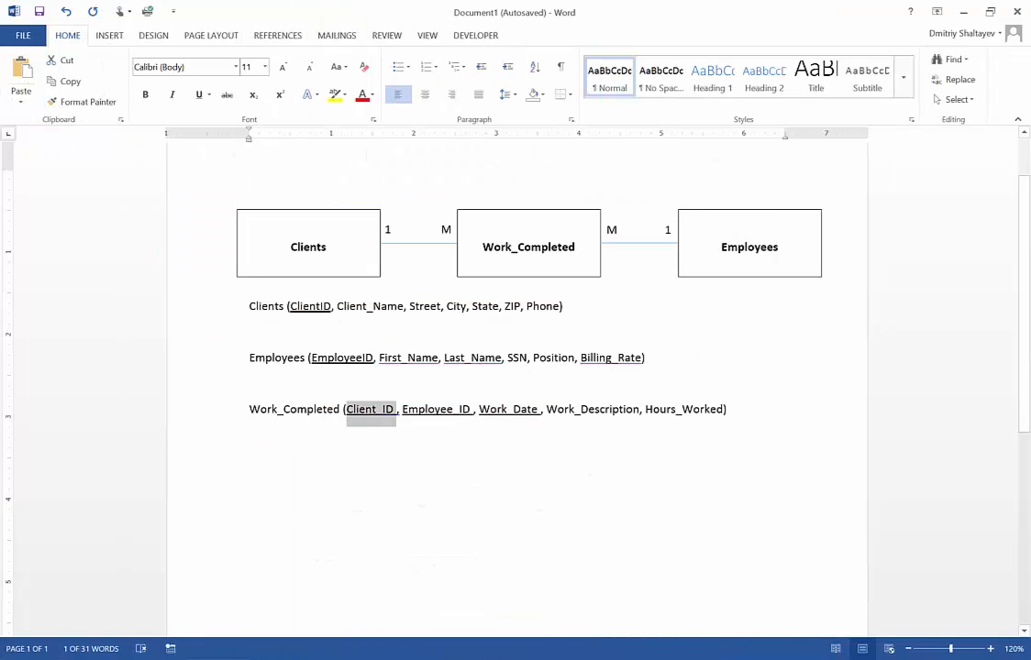
key(alt+Tab)
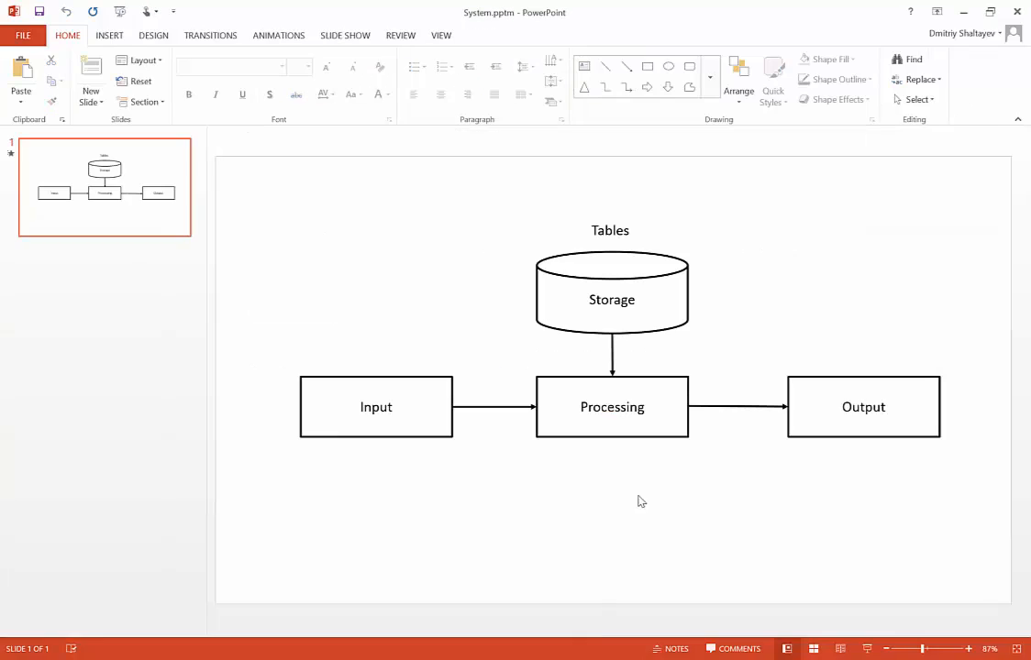